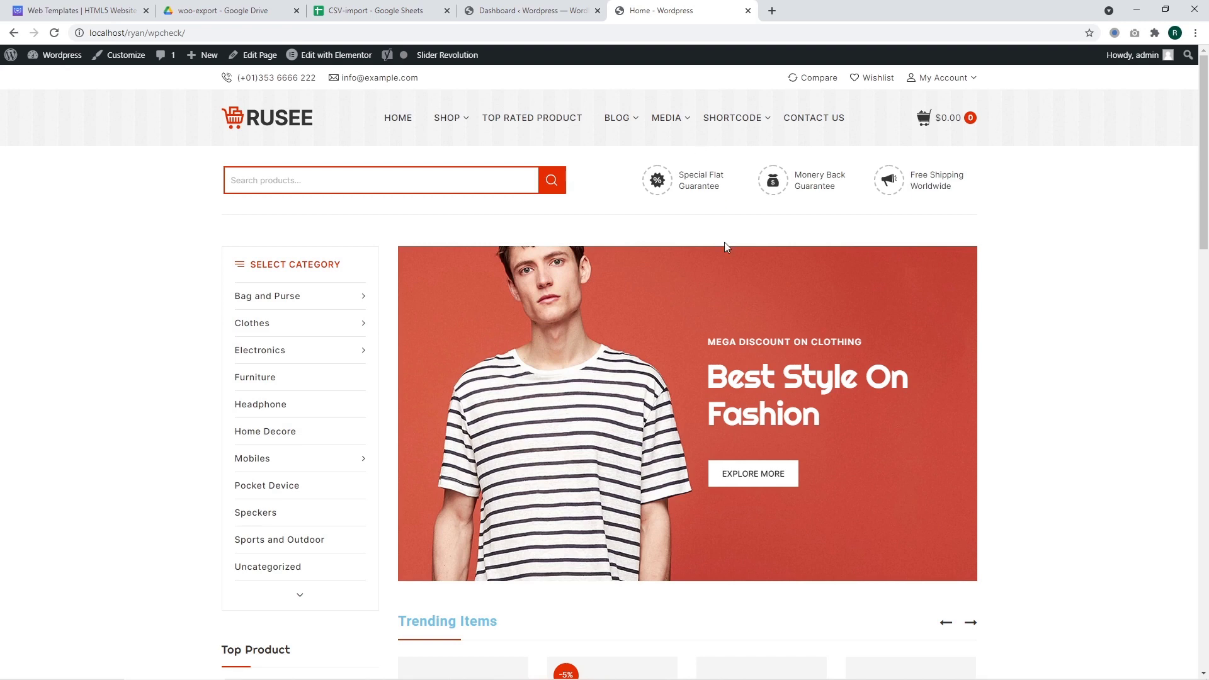
Look over the storefront home page, then open the WooCommerce orders list in the WordPress admin.
scroll(724, 242, down, 2)
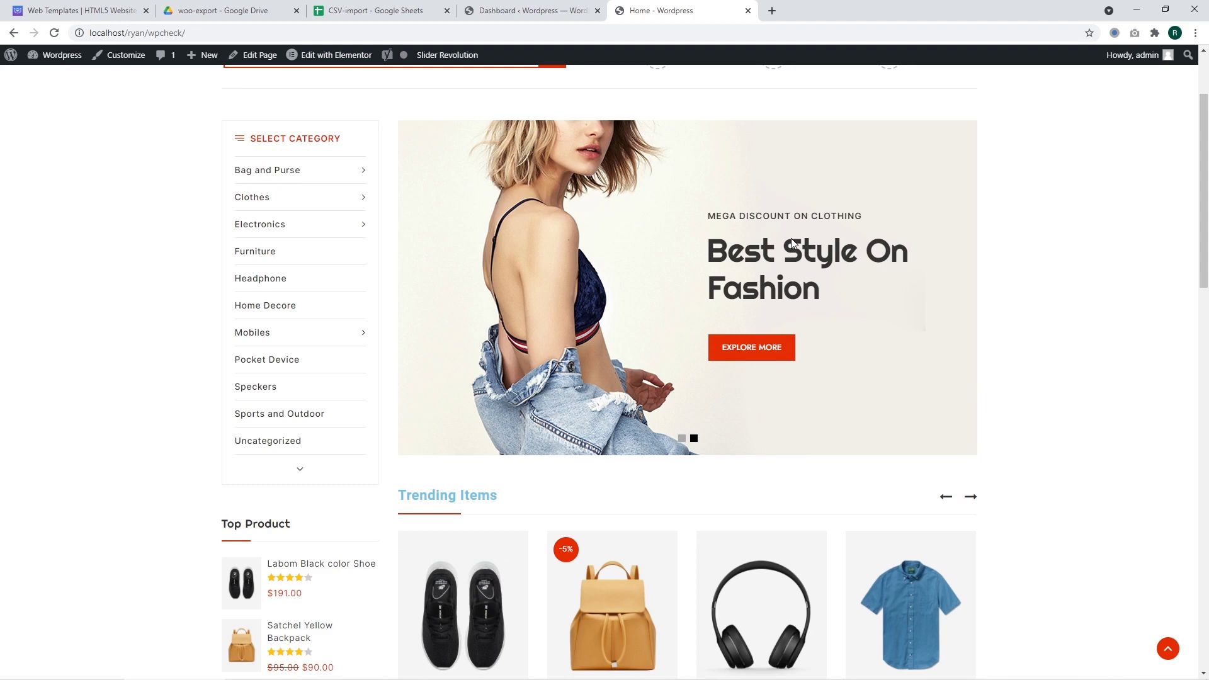
scroll(793, 242, up, 2)
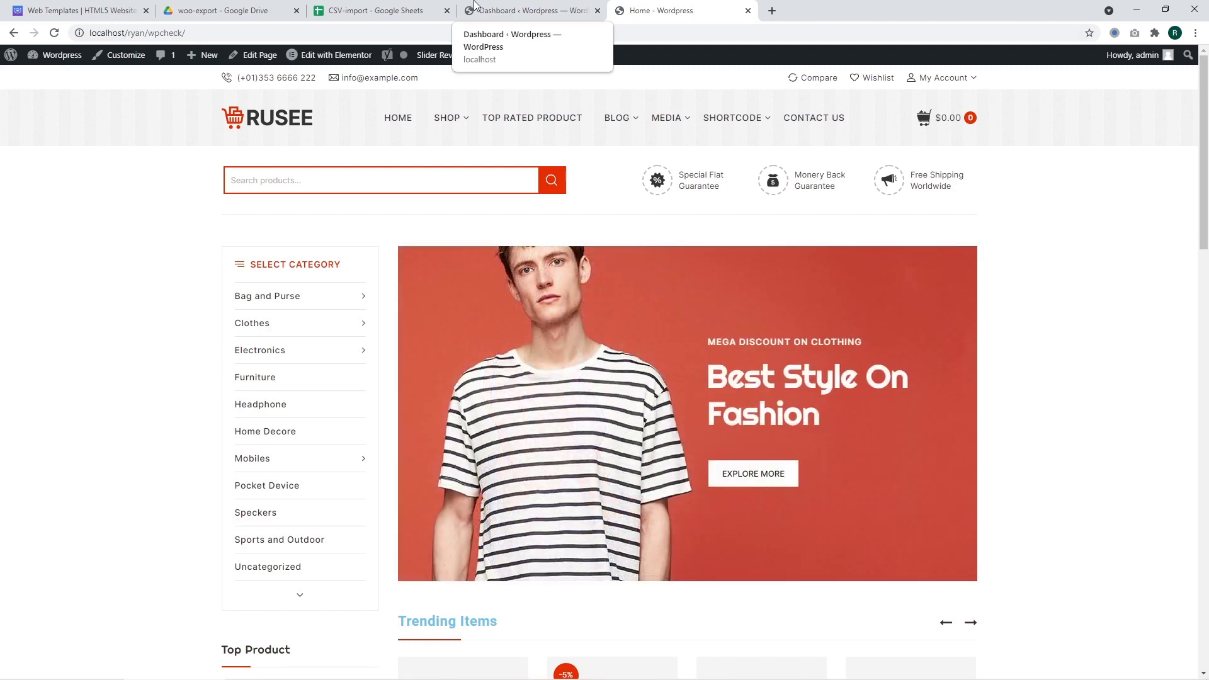
click(474, 6)
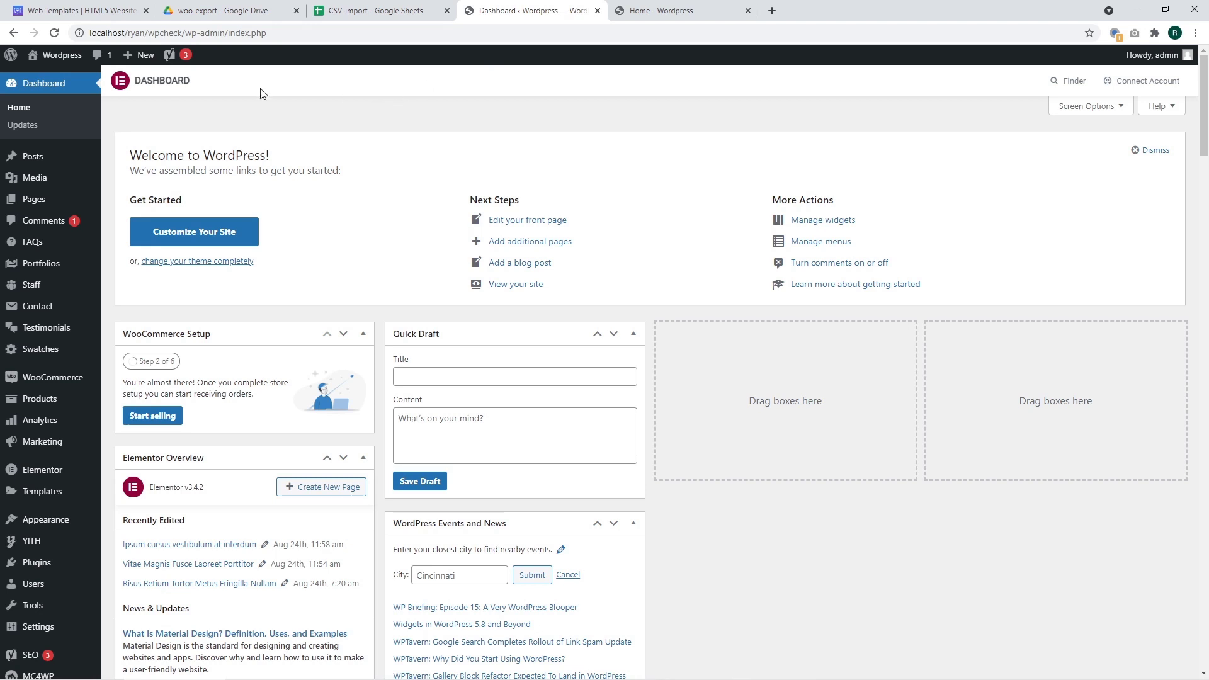
mouse_move(46, 380)
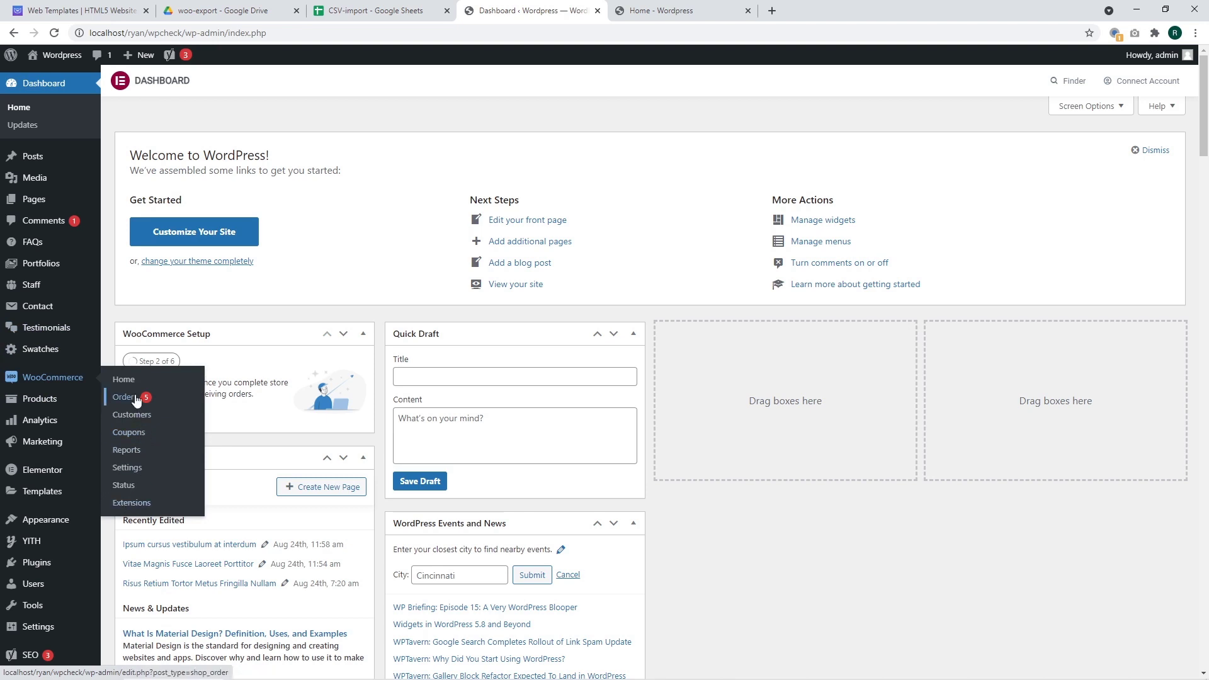
click(146, 398)
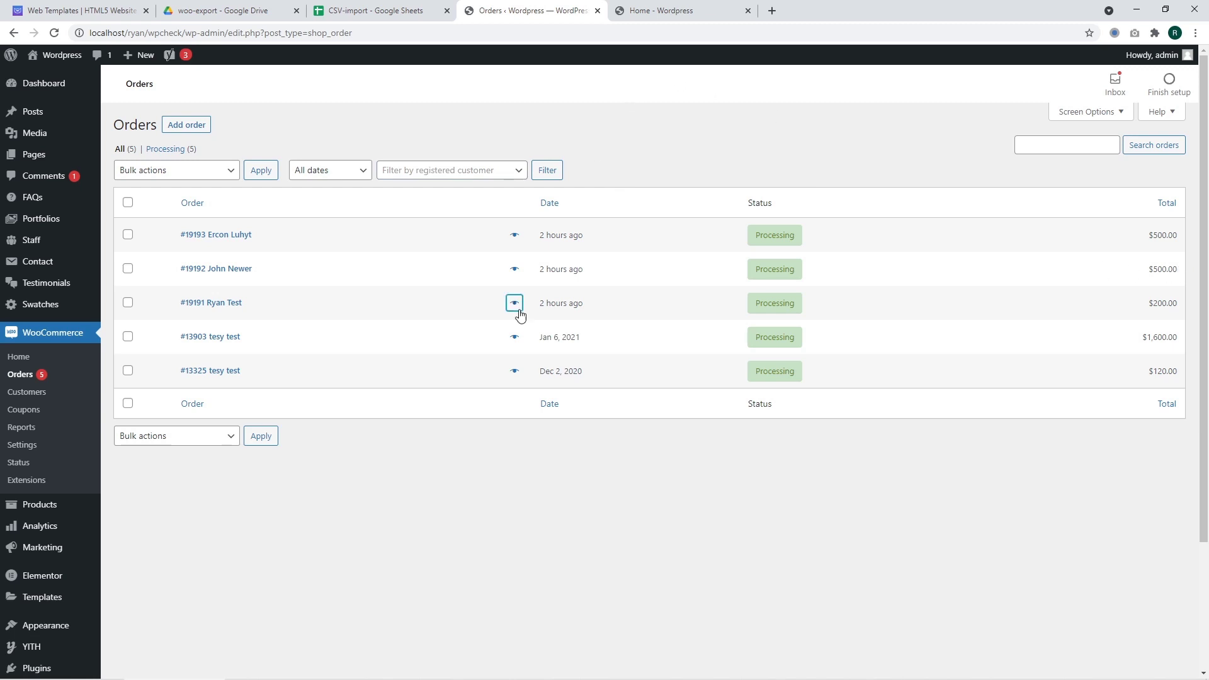
Examine the bulk actions offered for the WooCommerce orders without applying any.
click(161, 169)
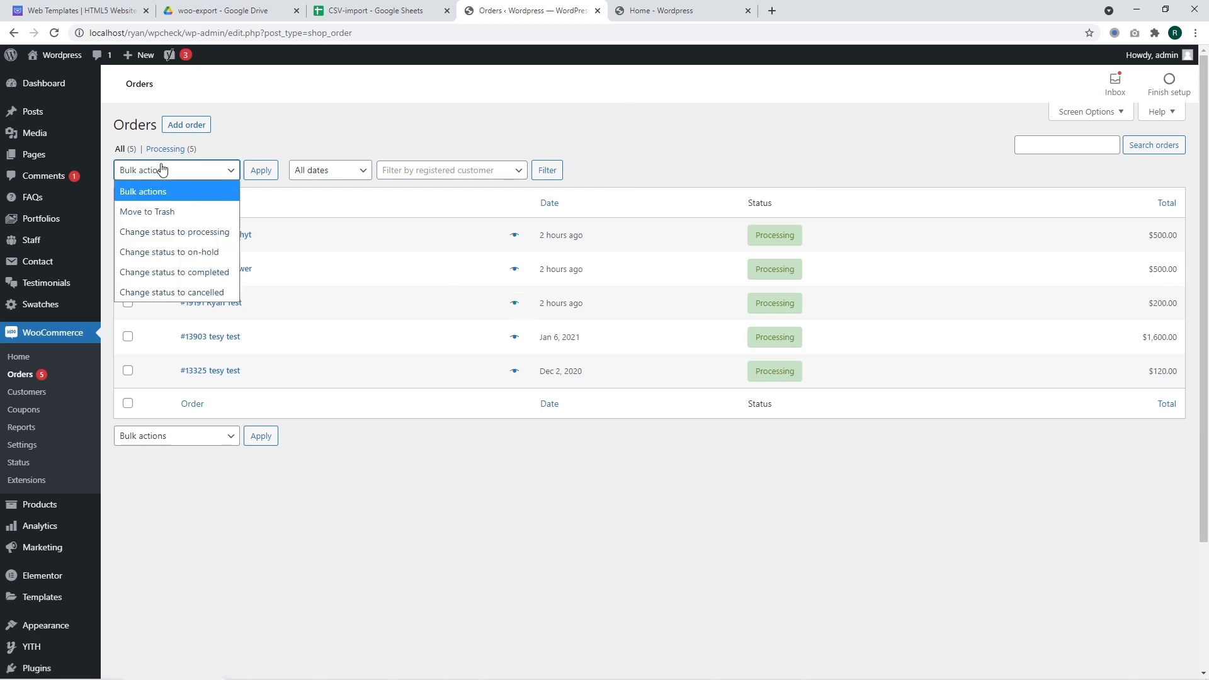
click(371, 112)
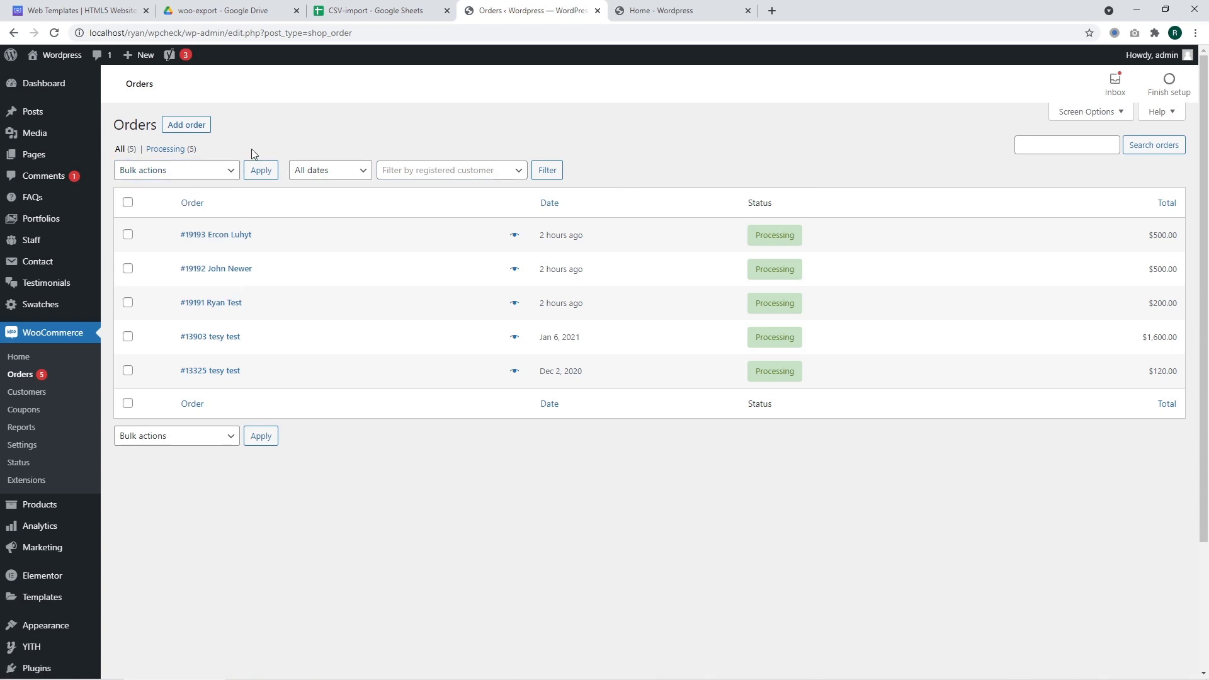
click(208, 176)
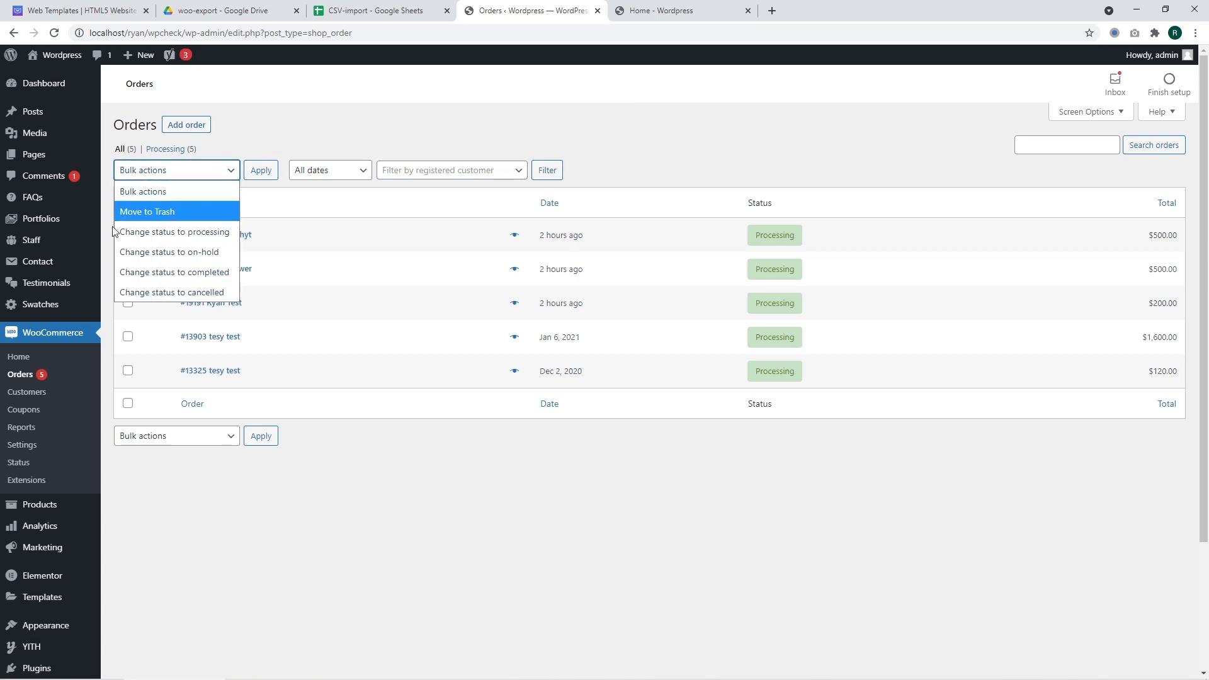
click(310, 102)
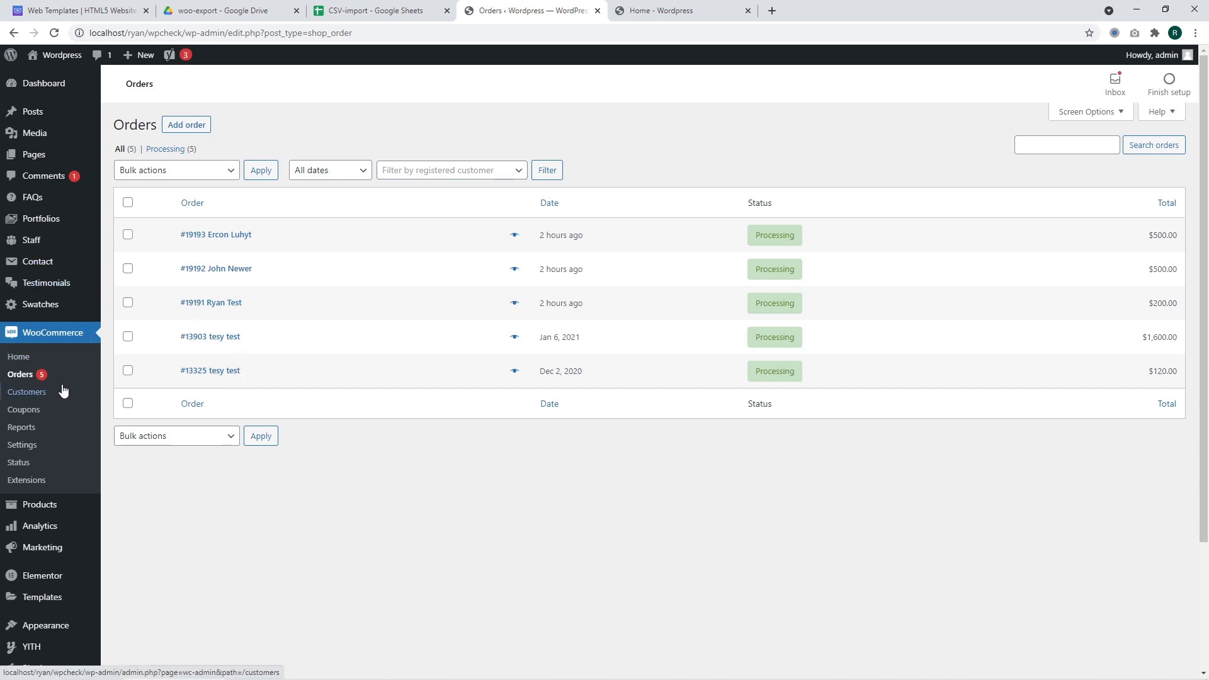
Search the plugins available to add for "advanced order export for woo".
scroll(63, 389, down, 3)
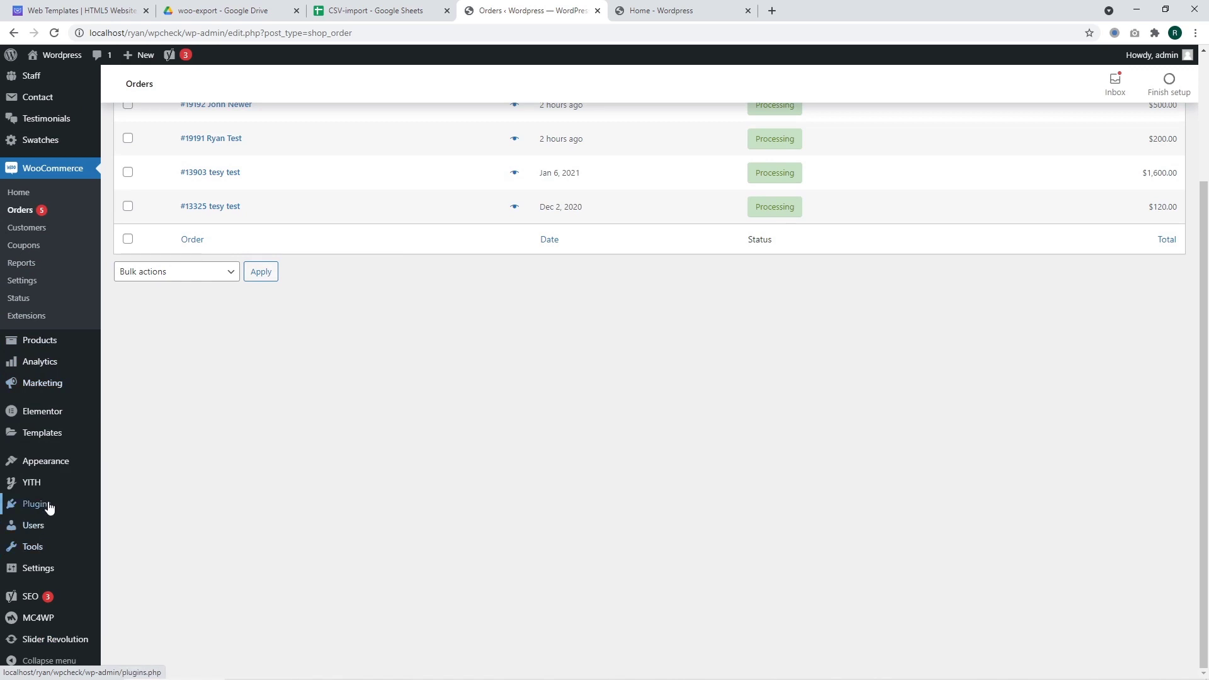
mouse_move(50, 508)
click(139, 527)
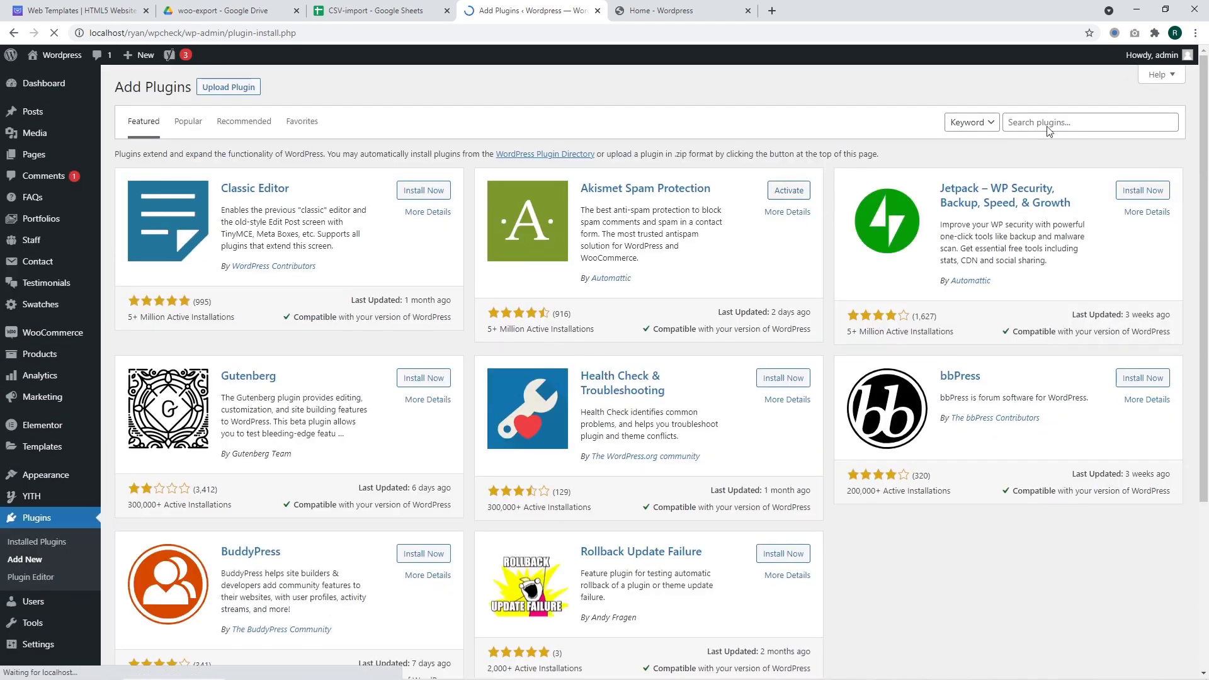
click(1066, 124)
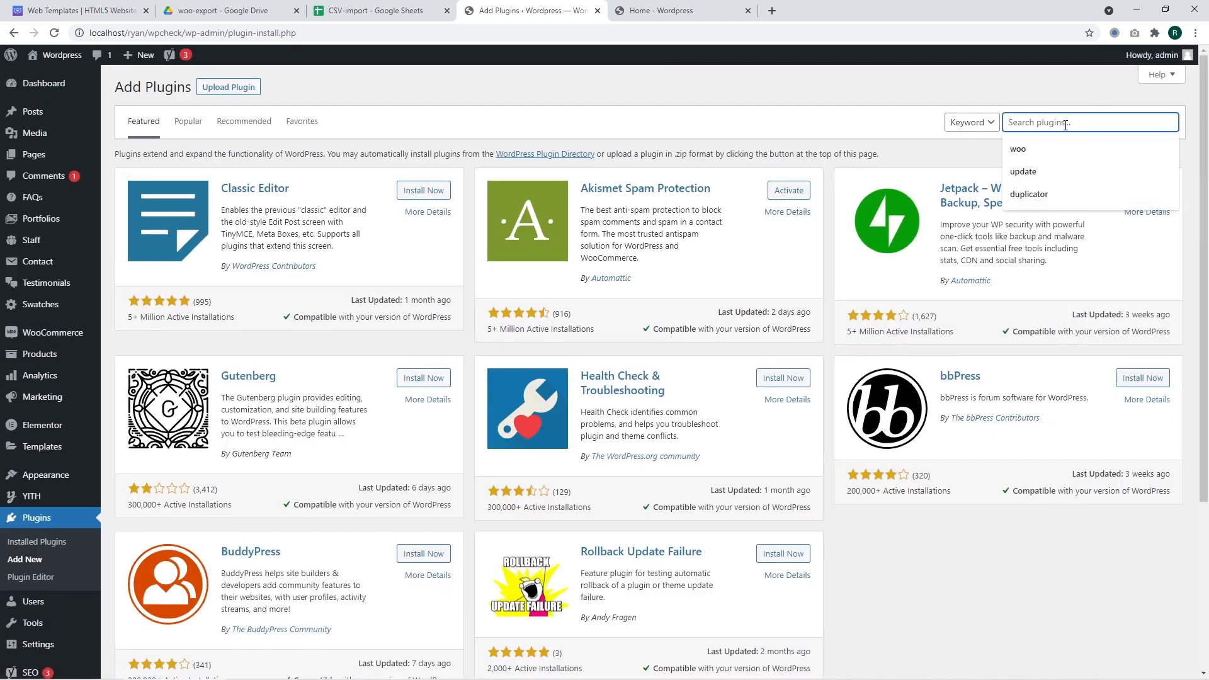
text(advanced o)
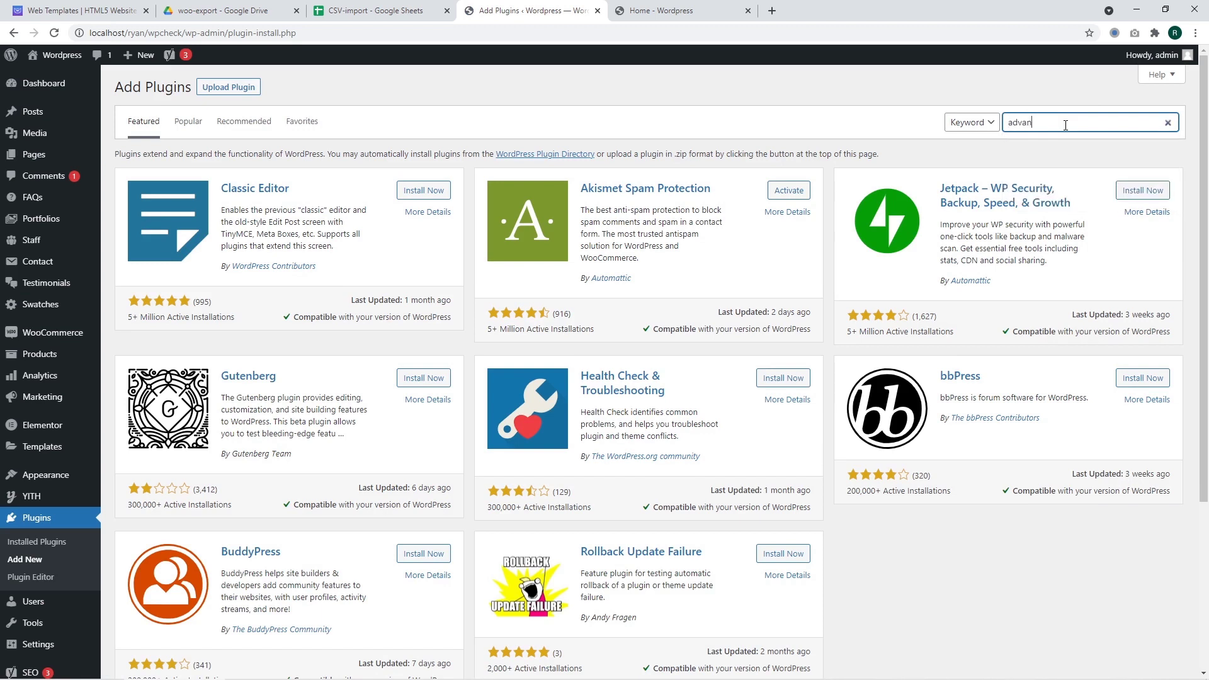
text(rder export for woo)
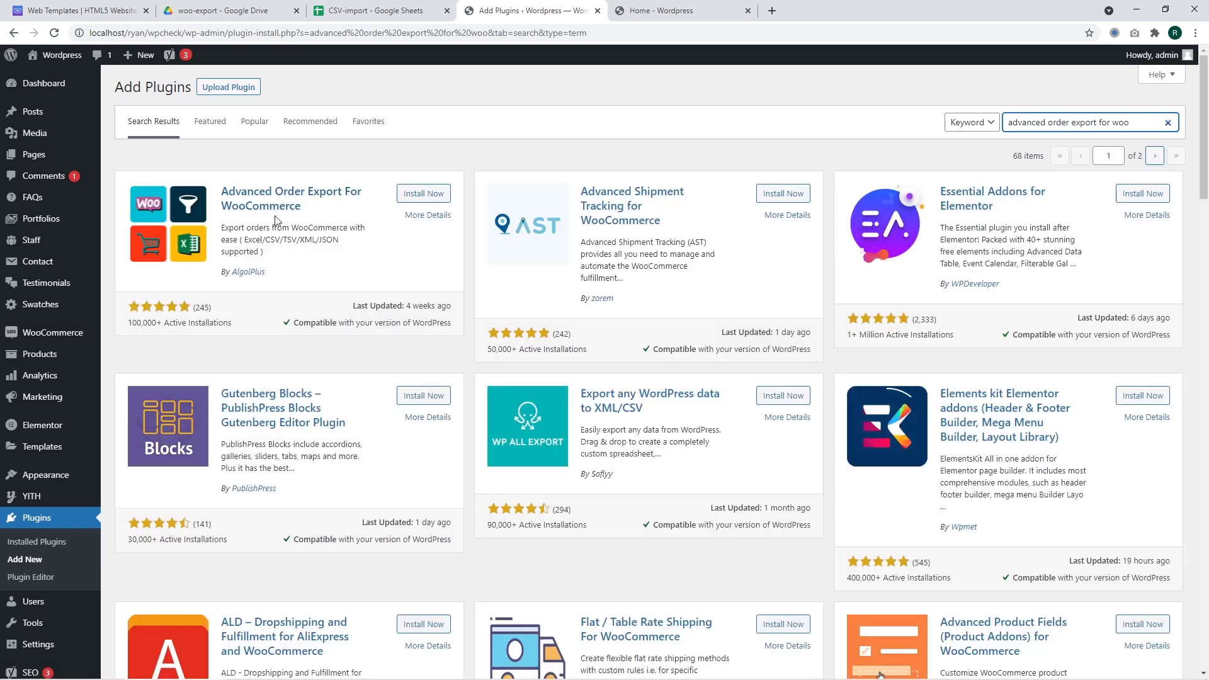
Install and activate the Advanced Order Export For WooCommerce plugin and open its Export Orders page.
click(408, 195)
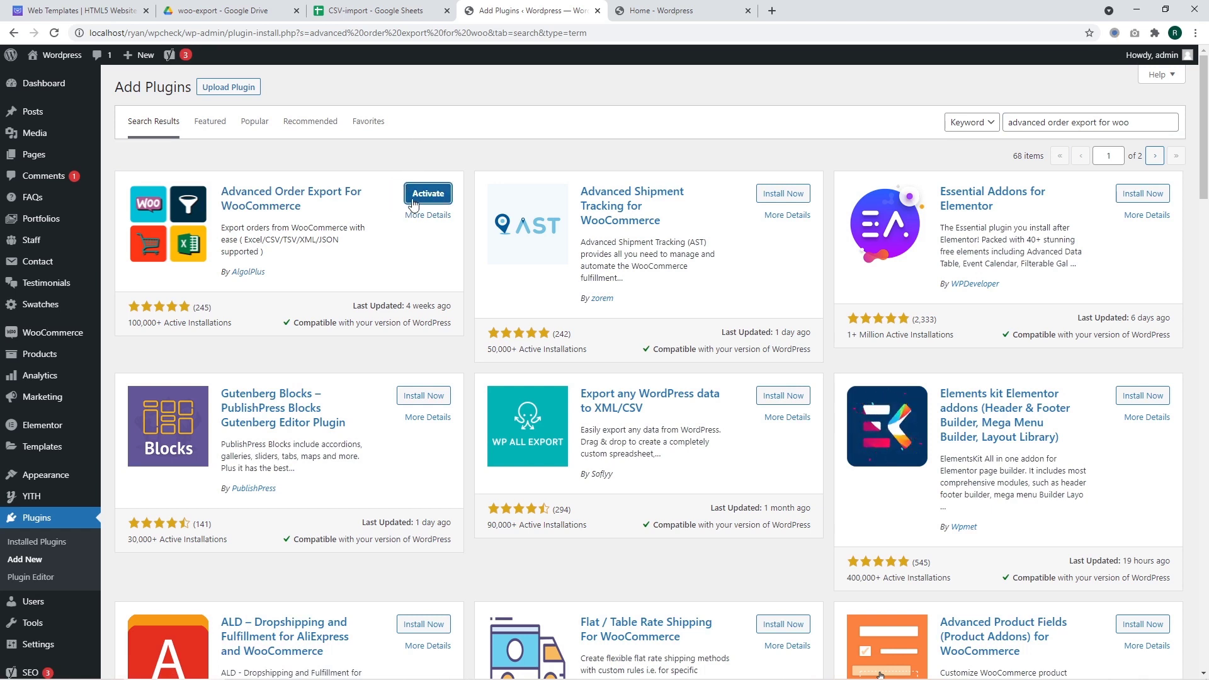
click(433, 197)
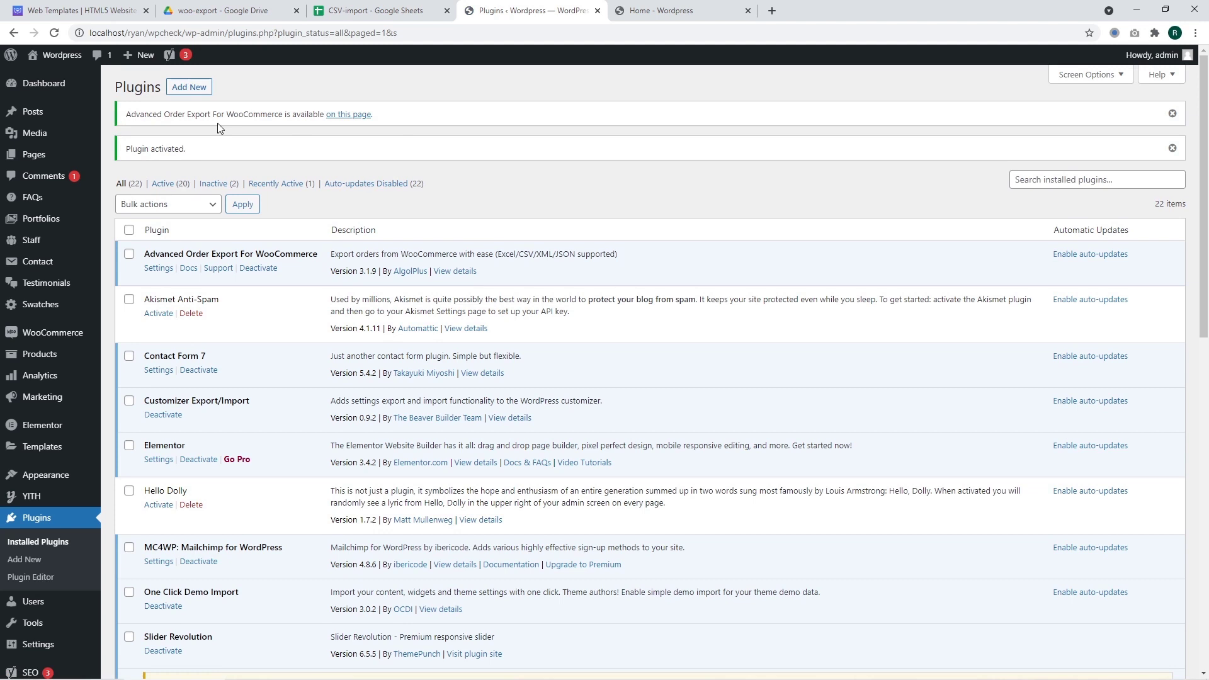
mouse_move(50, 341)
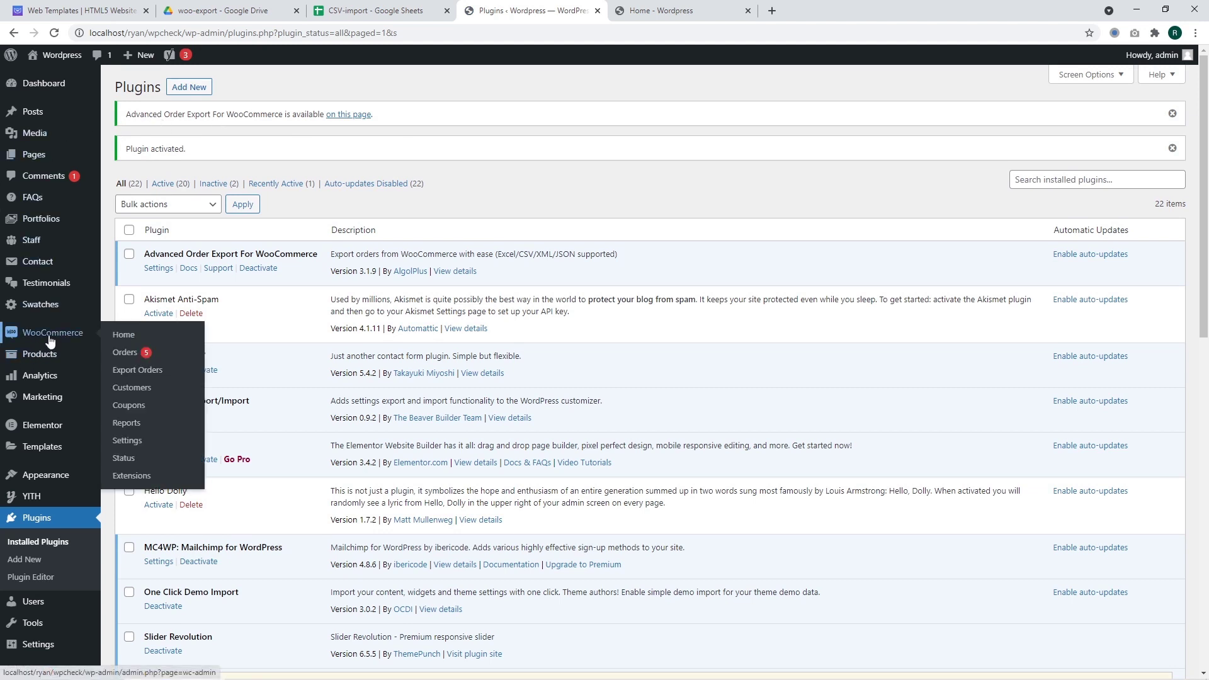
click(137, 372)
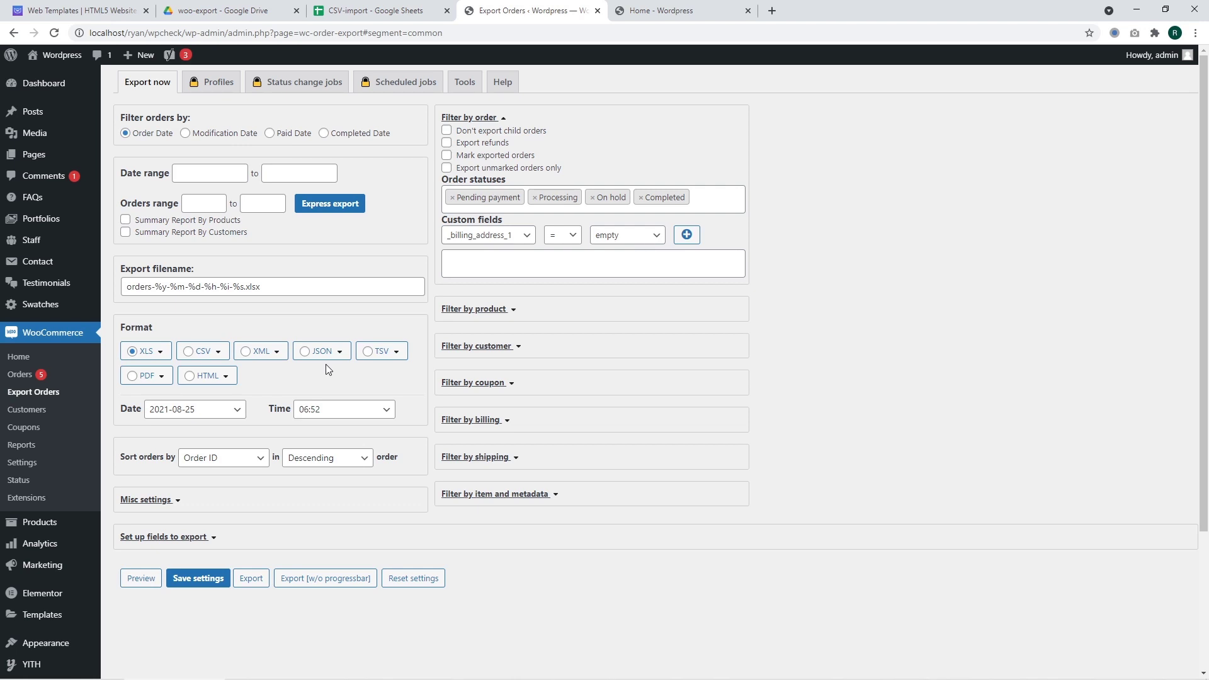
Try filtering the export by Modification Date, Paid Date and Completed Date, and return to Order Date.
click(185, 133)
click(150, 136)
click(271, 134)
click(347, 134)
click(151, 138)
Examine the start and end calendars of the export's date range without choosing dates.
click(217, 172)
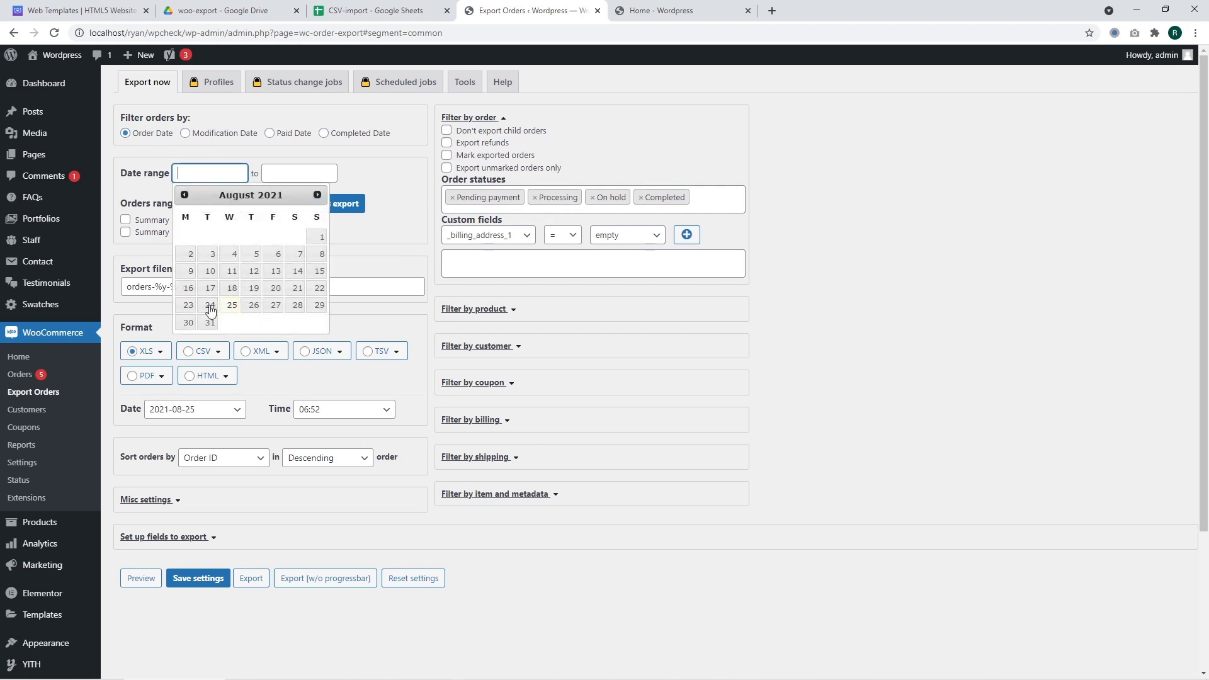
click(145, 170)
click(305, 172)
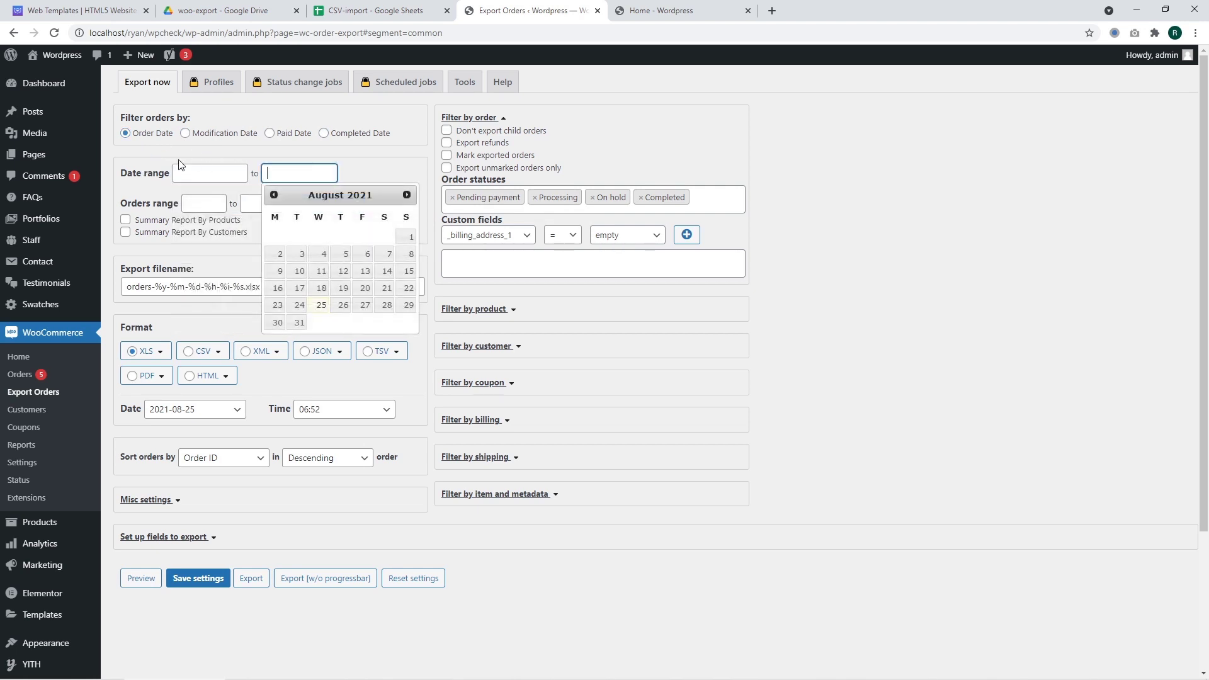
click(201, 172)
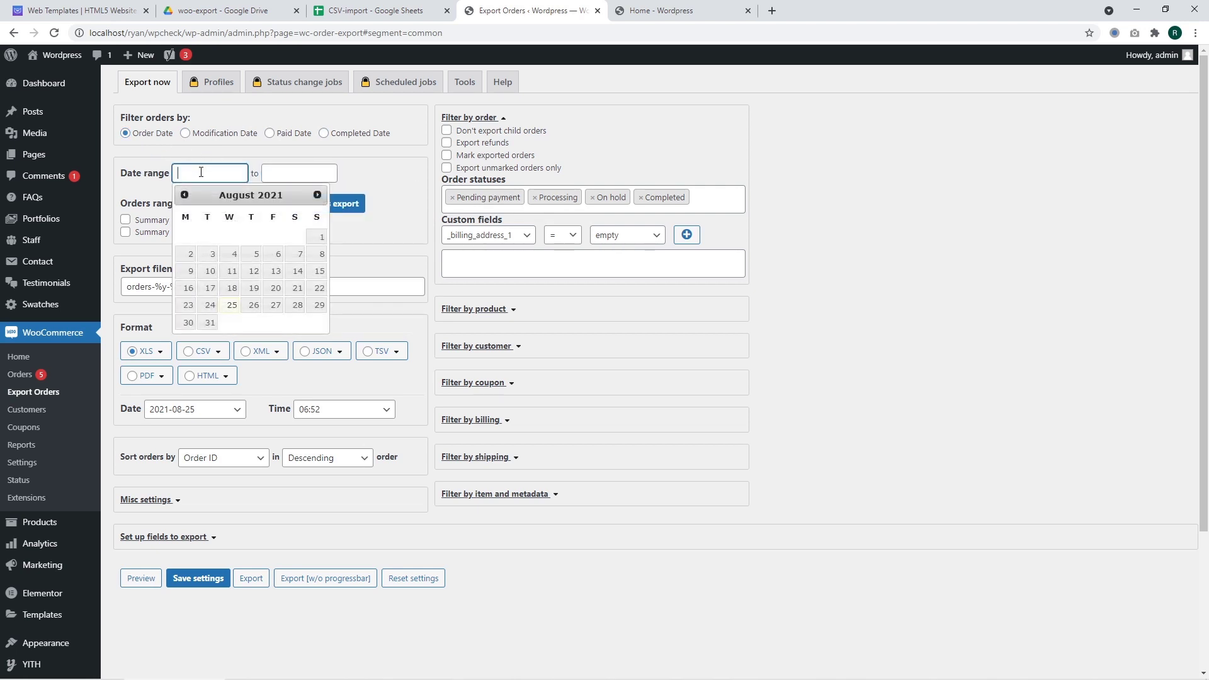
click(354, 168)
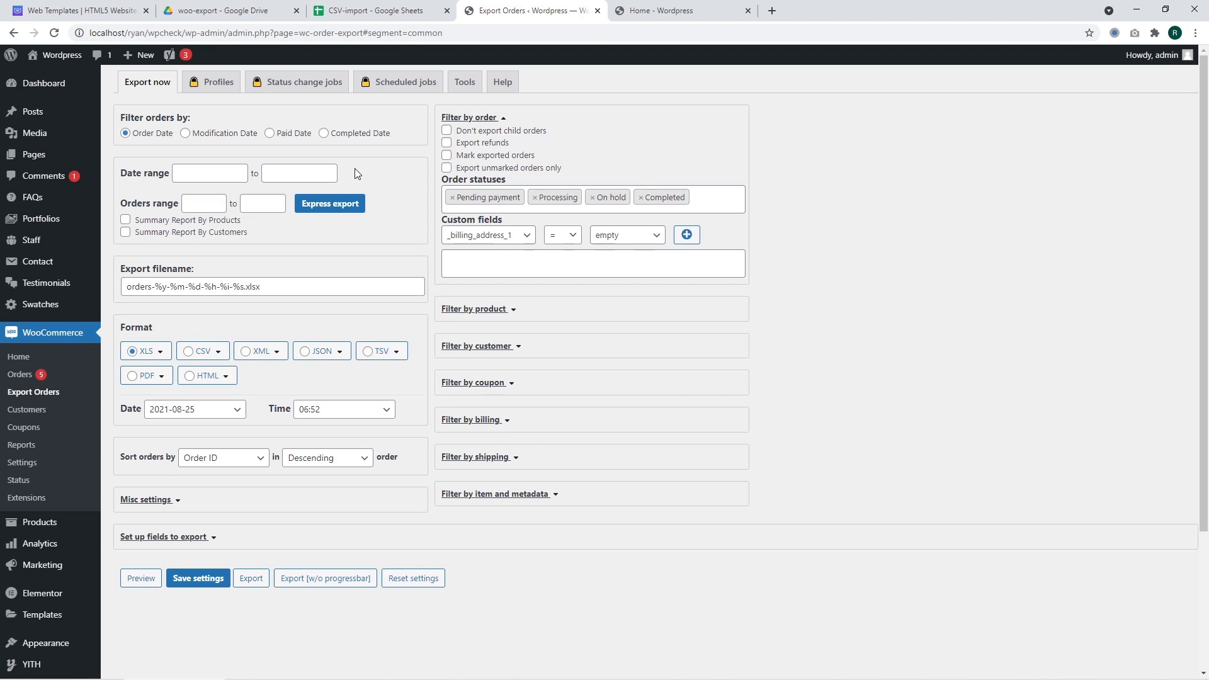
click(195, 180)
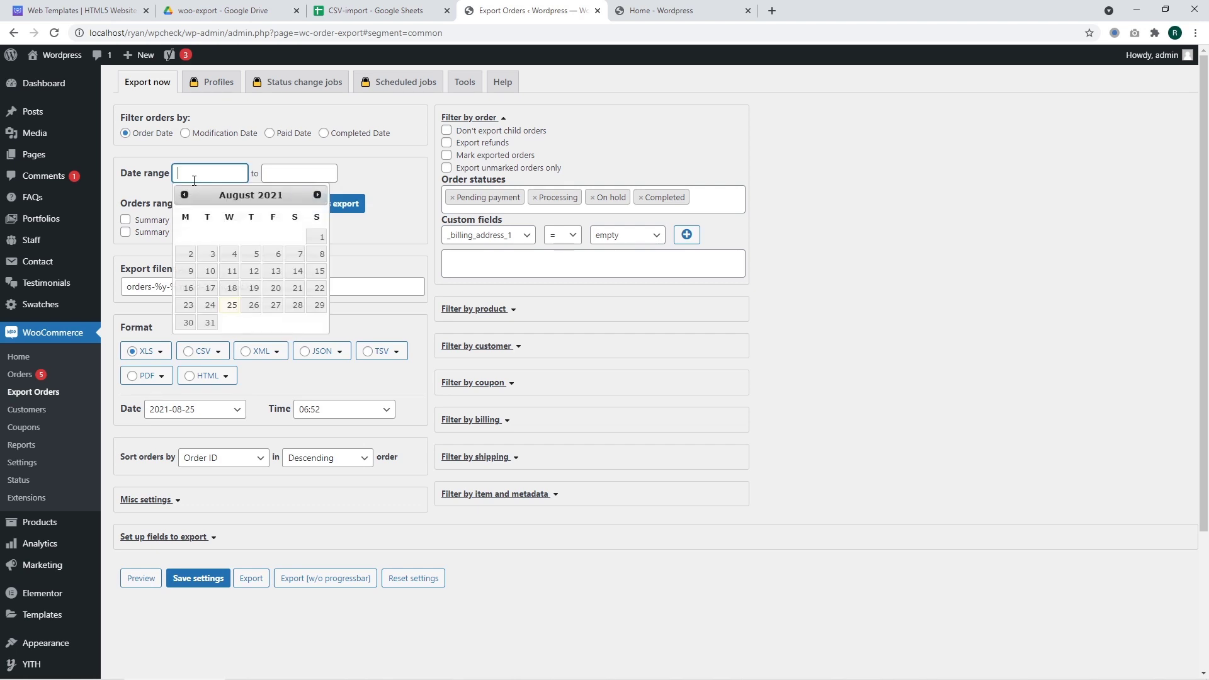
click(387, 173)
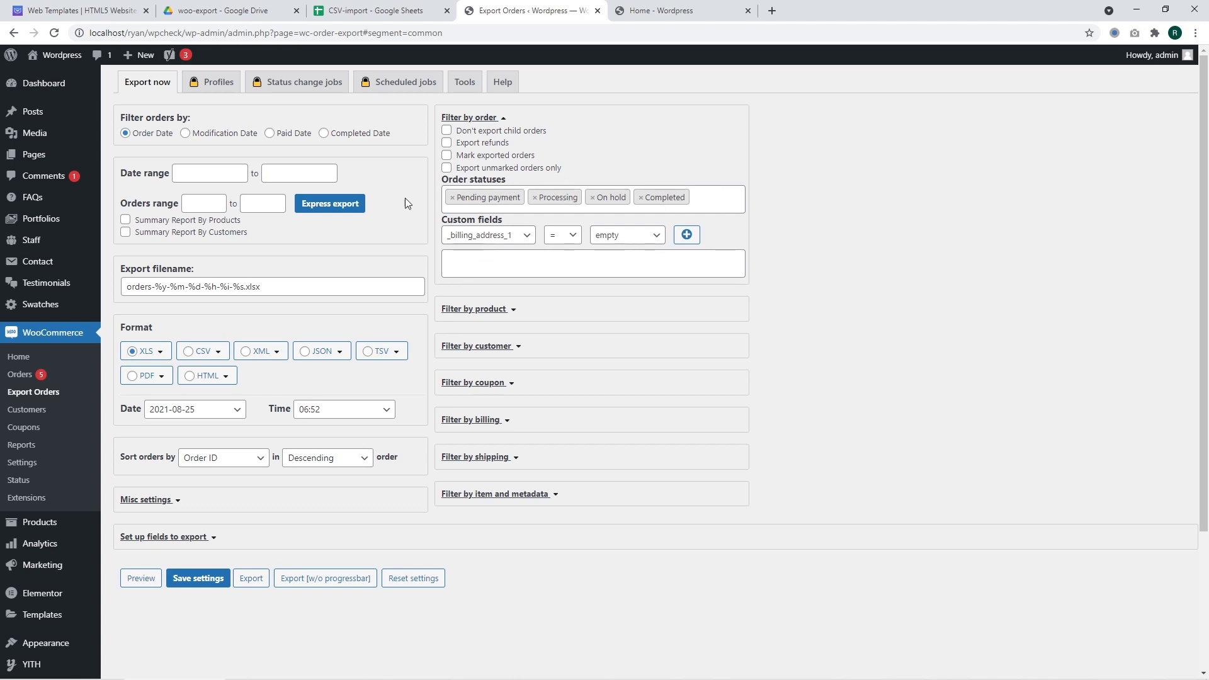
Review the order statuses that can be included in the export filter.
click(723, 199)
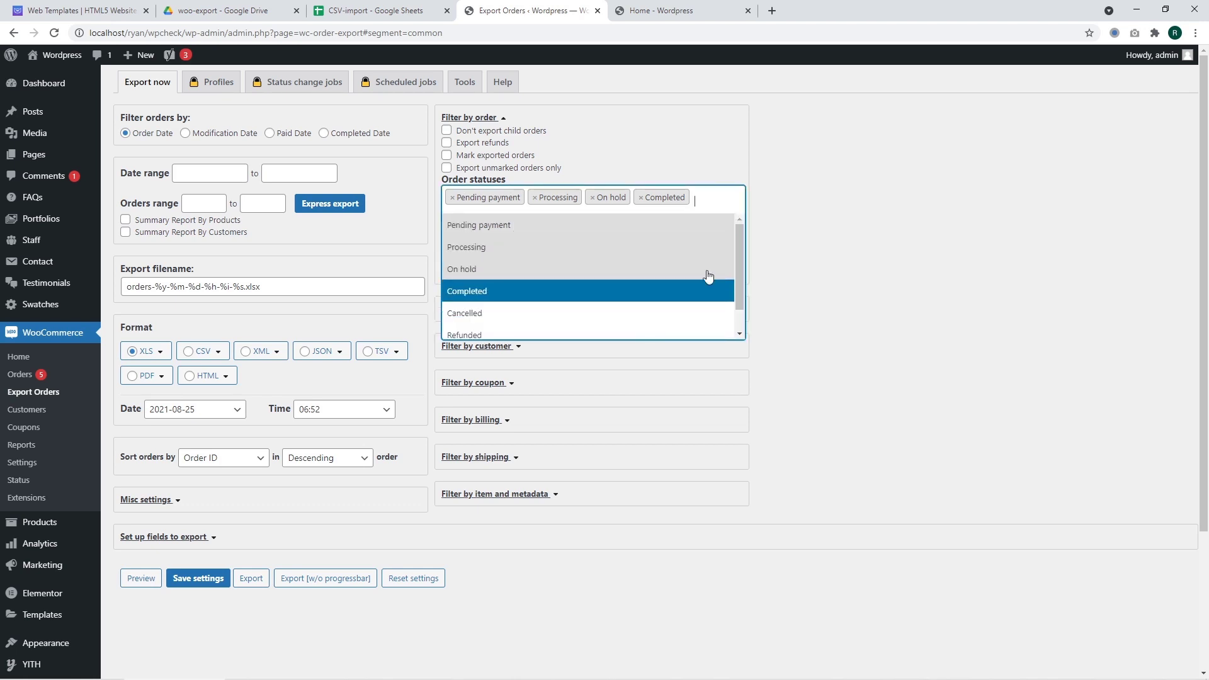
drag(737, 248, 735, 266)
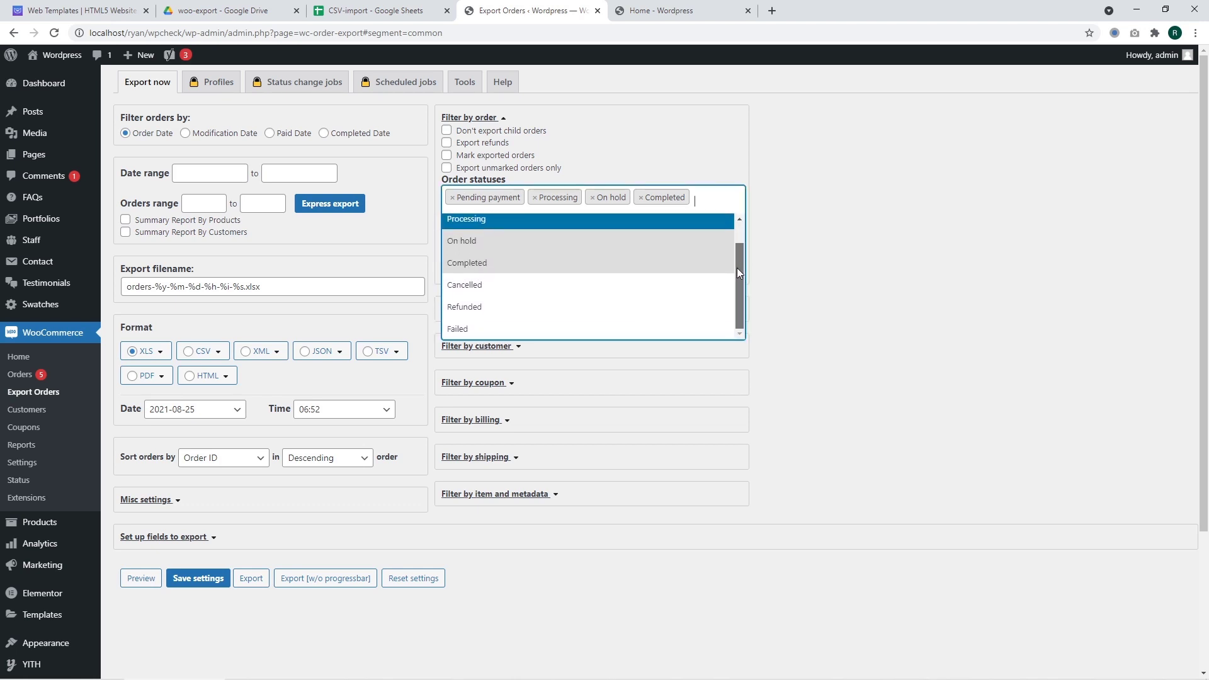
click(848, 187)
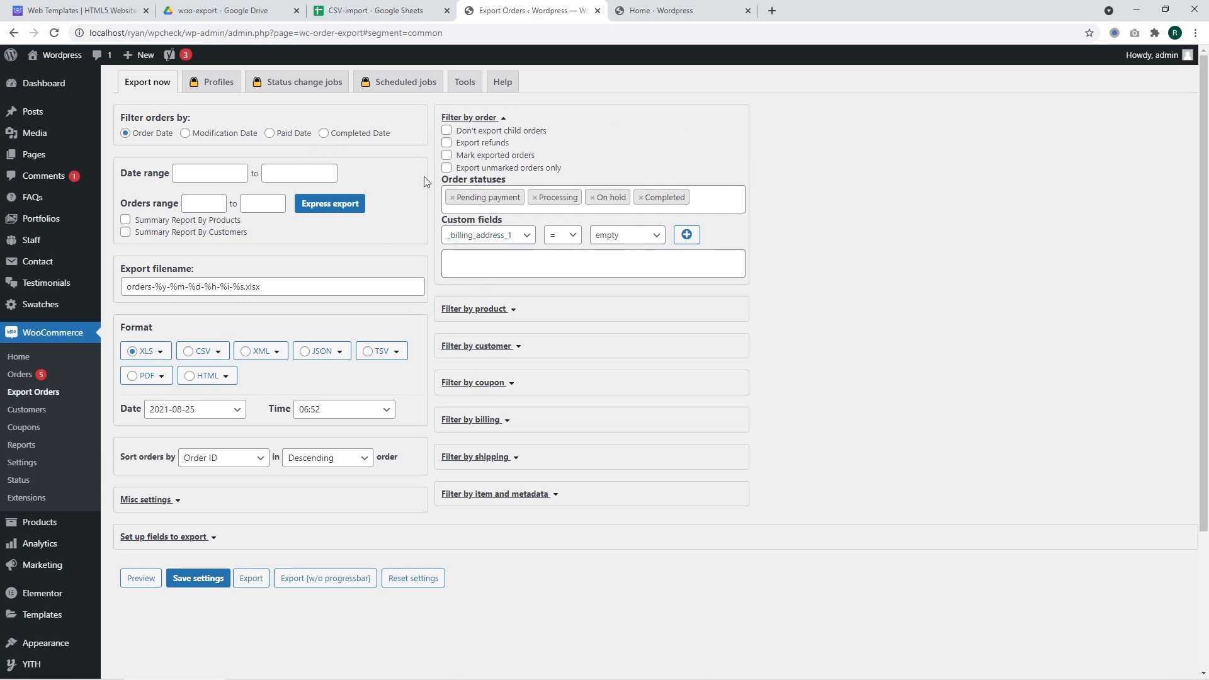
Browse the custom fields available for filtering the exported orders, leaving the selection as it is.
click(516, 242)
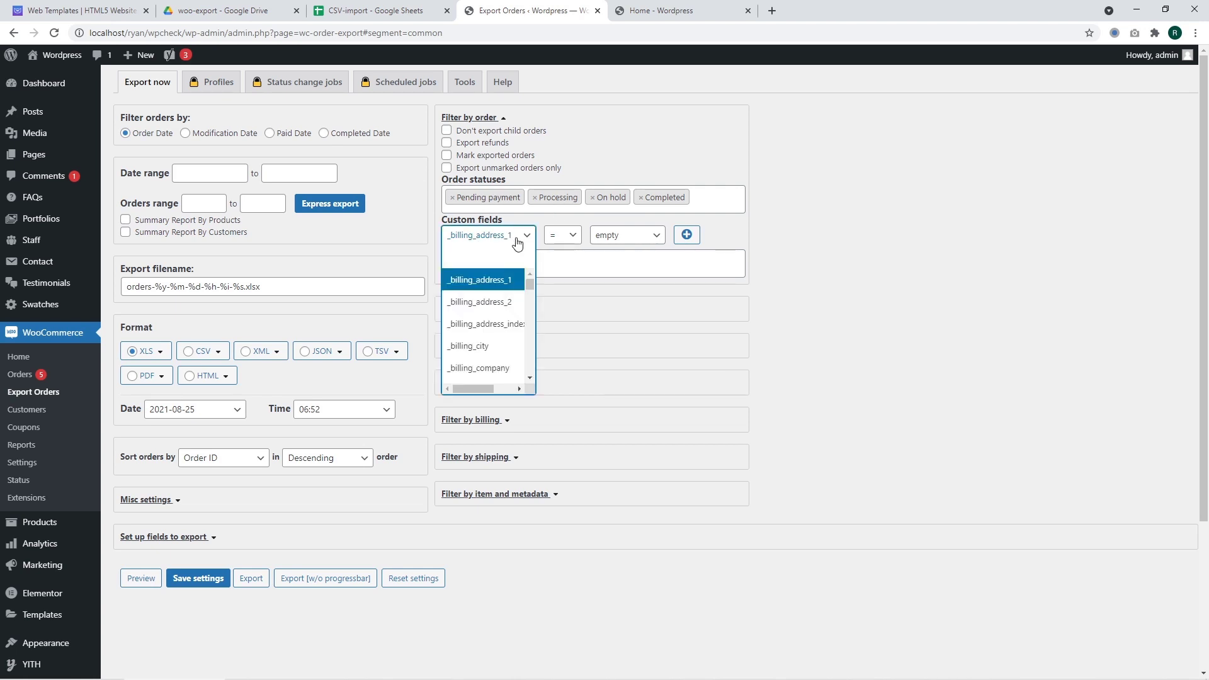
scroll(498, 357, down, 3)
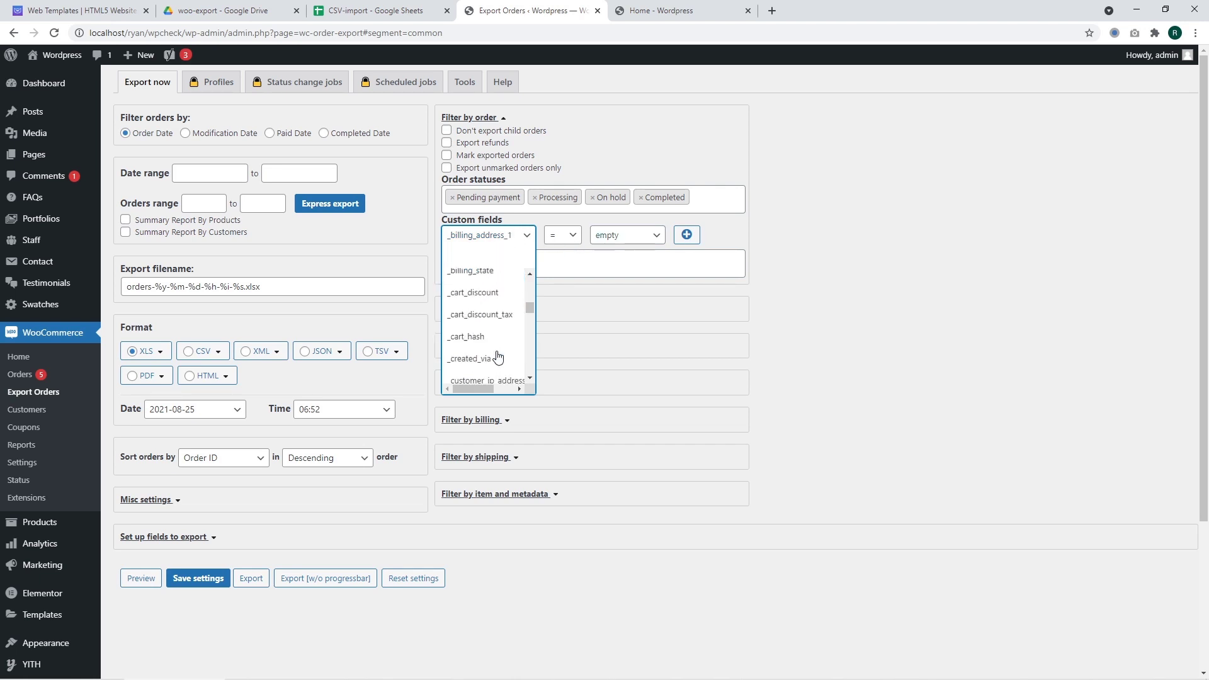
scroll(497, 358, down, 10)
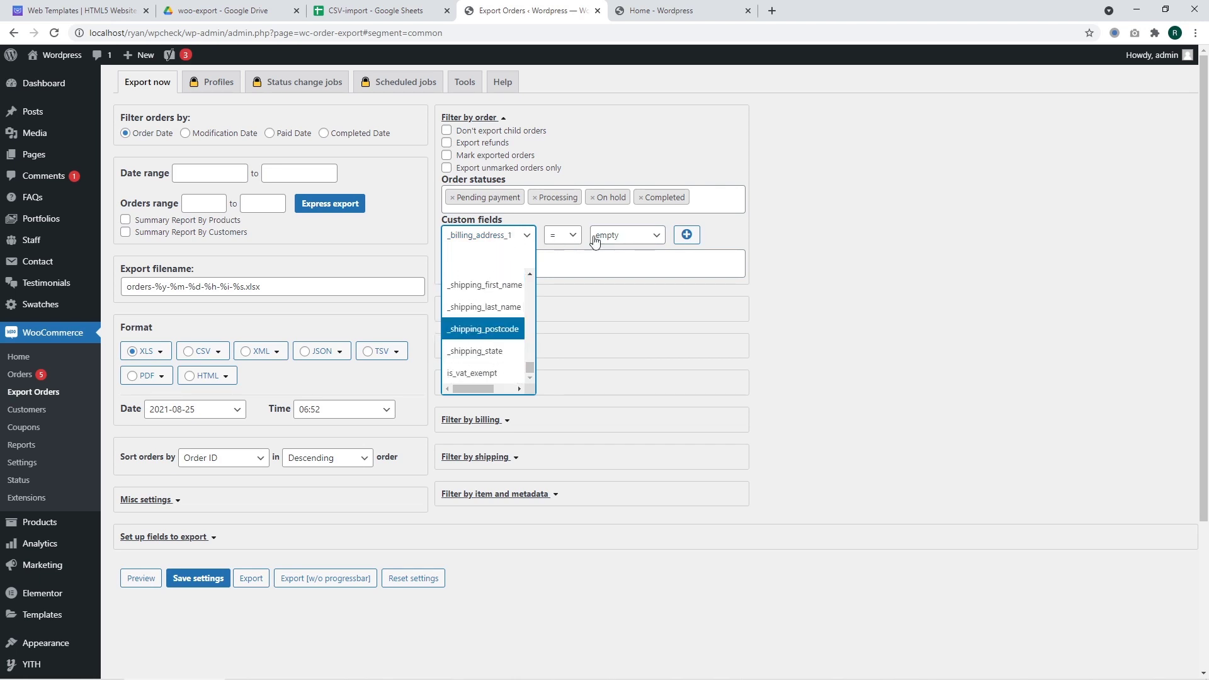
click(780, 221)
click(469, 240)
scroll(477, 330, down, 3)
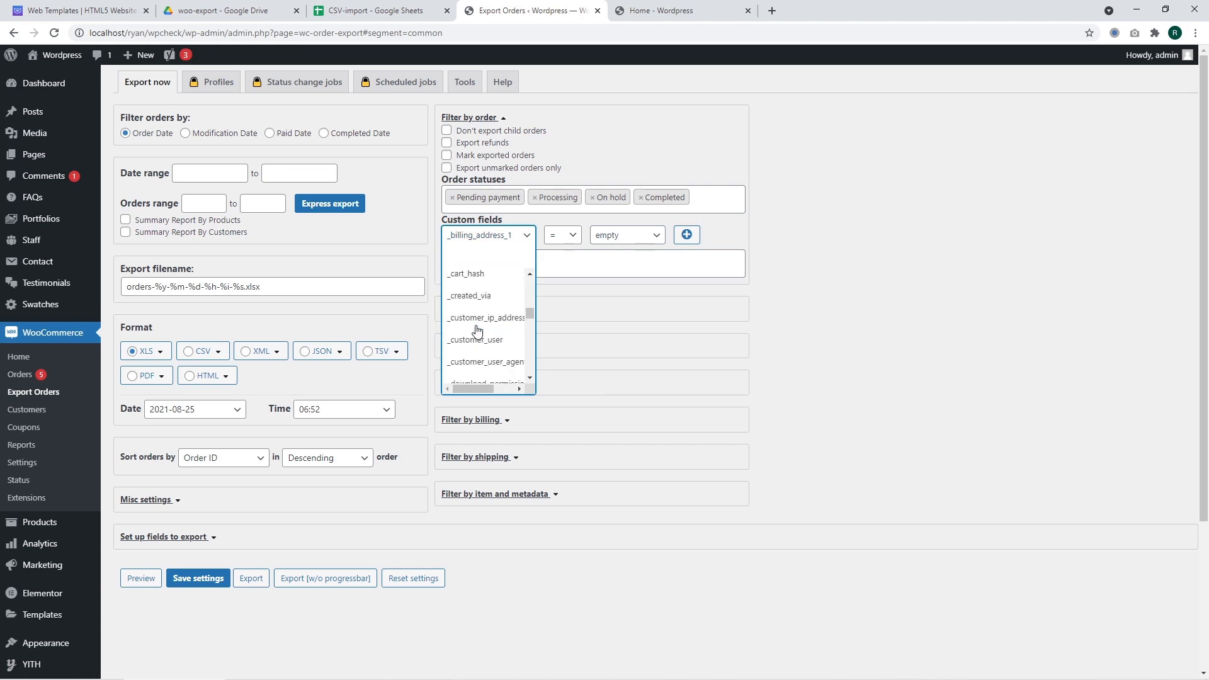
click(816, 208)
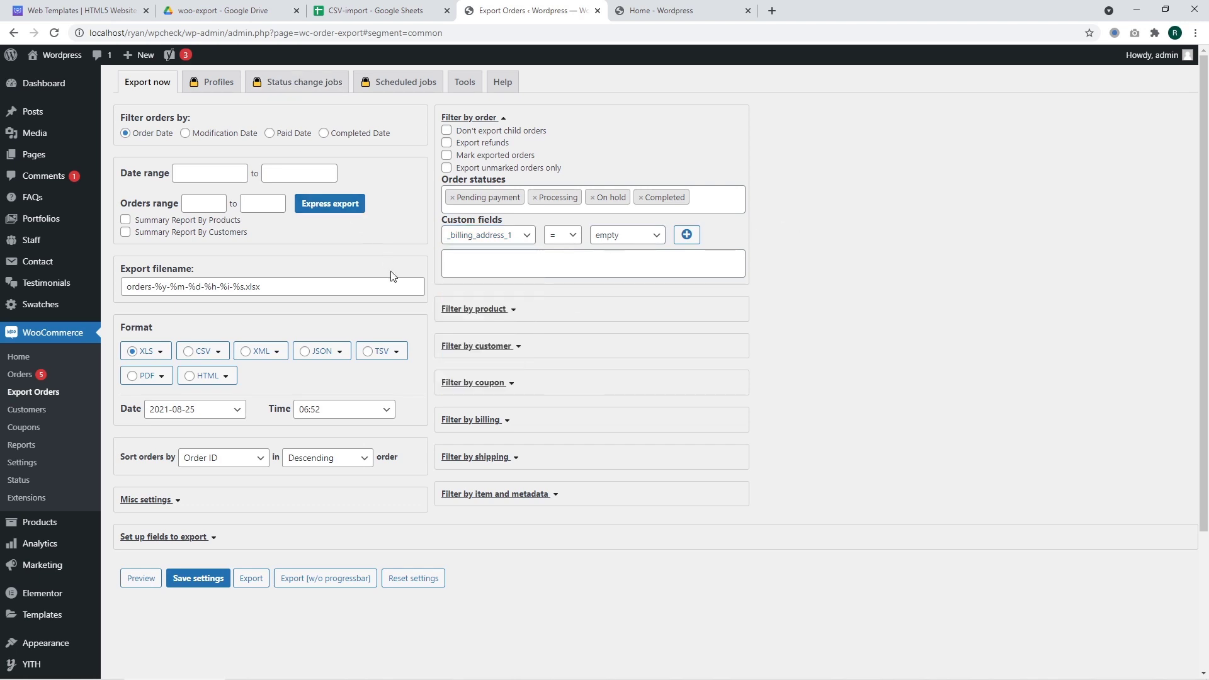
Expand the product filter of the export and review its options, from product categories to excluded products.
scroll(390, 275, down, 1)
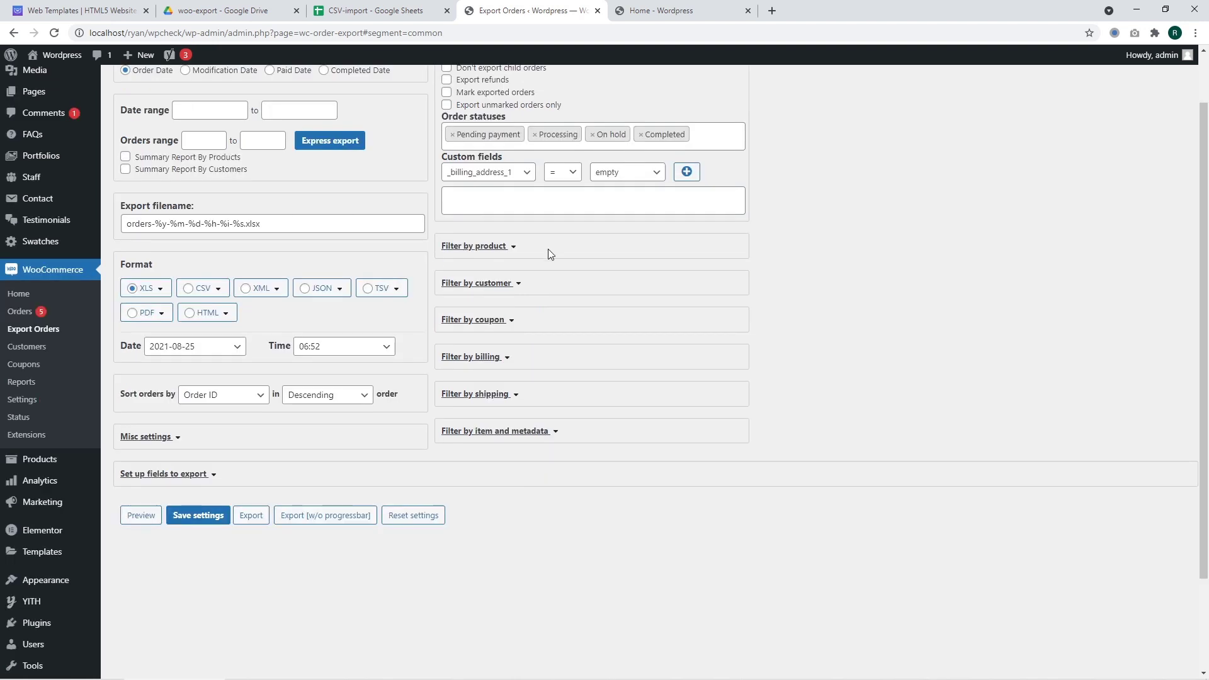
click(495, 247)
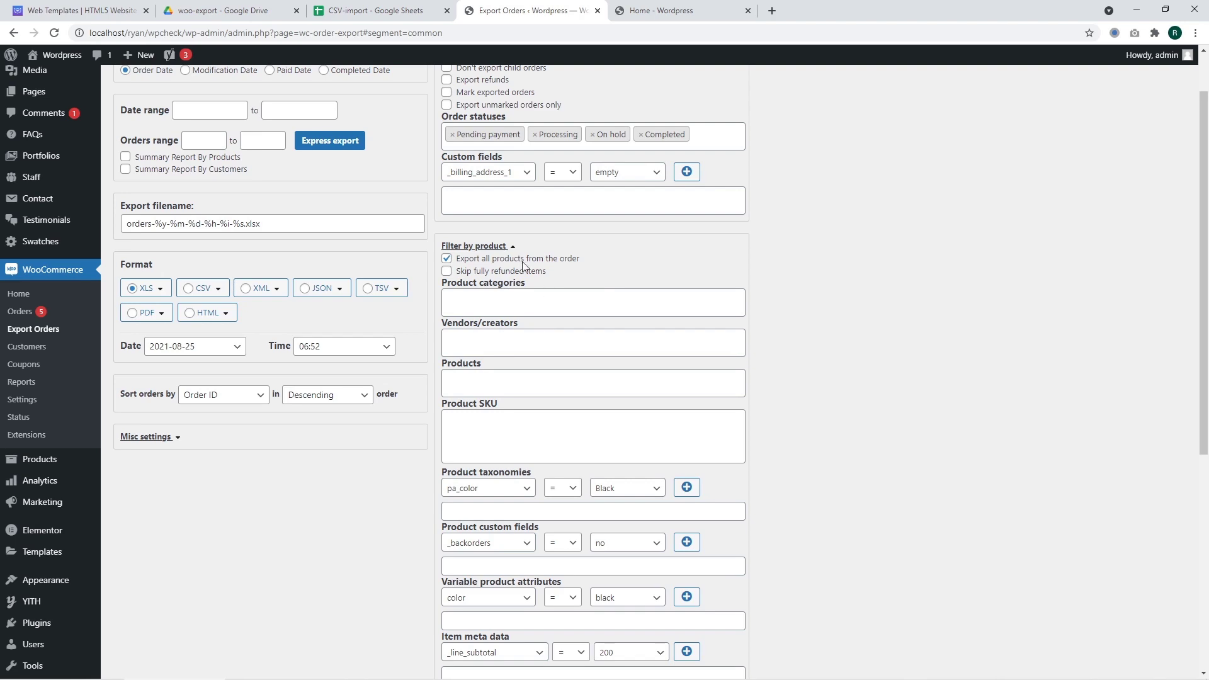
scroll(586, 318, down, 4)
scroll(580, 303, up, 4)
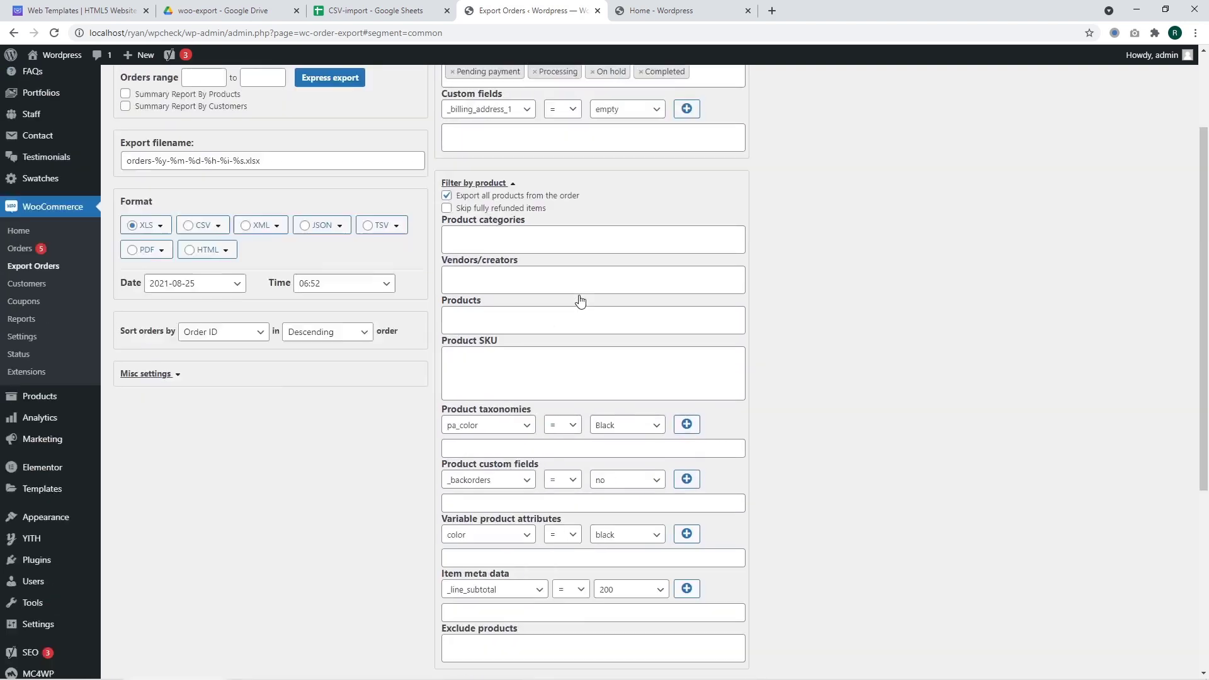
Examine the product filter options down to the excluded products, and collapse the product filter section.
scroll(580, 301, down, 3)
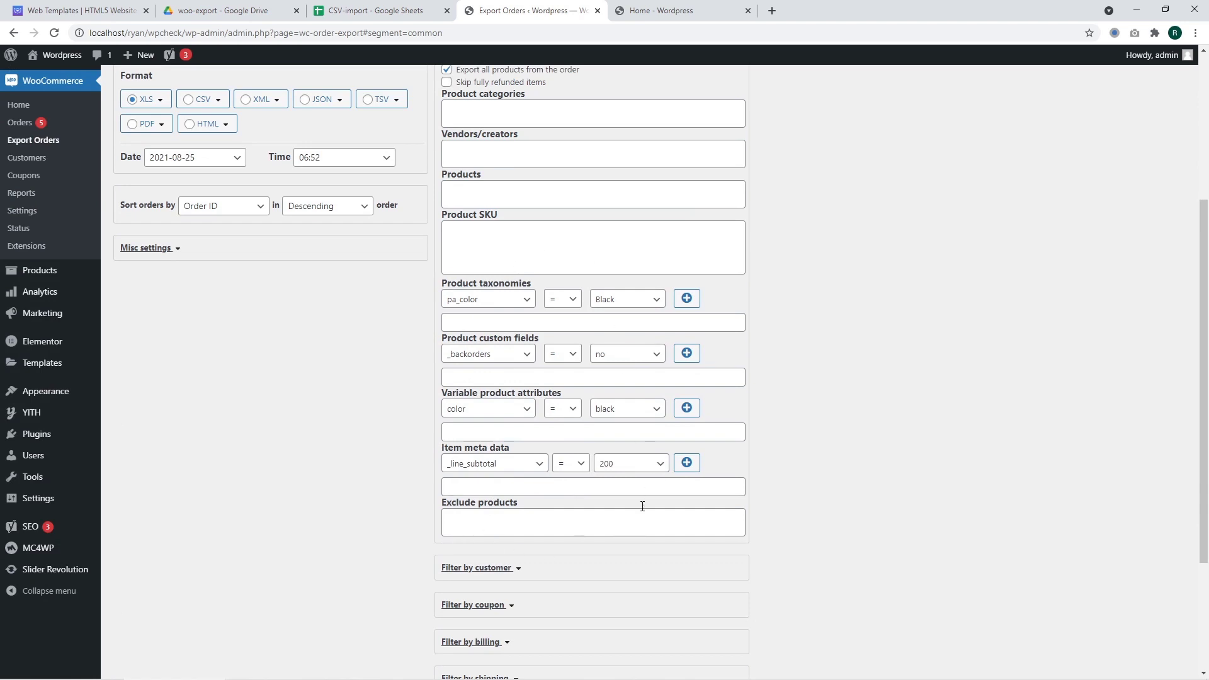
scroll(626, 506, up, 3)
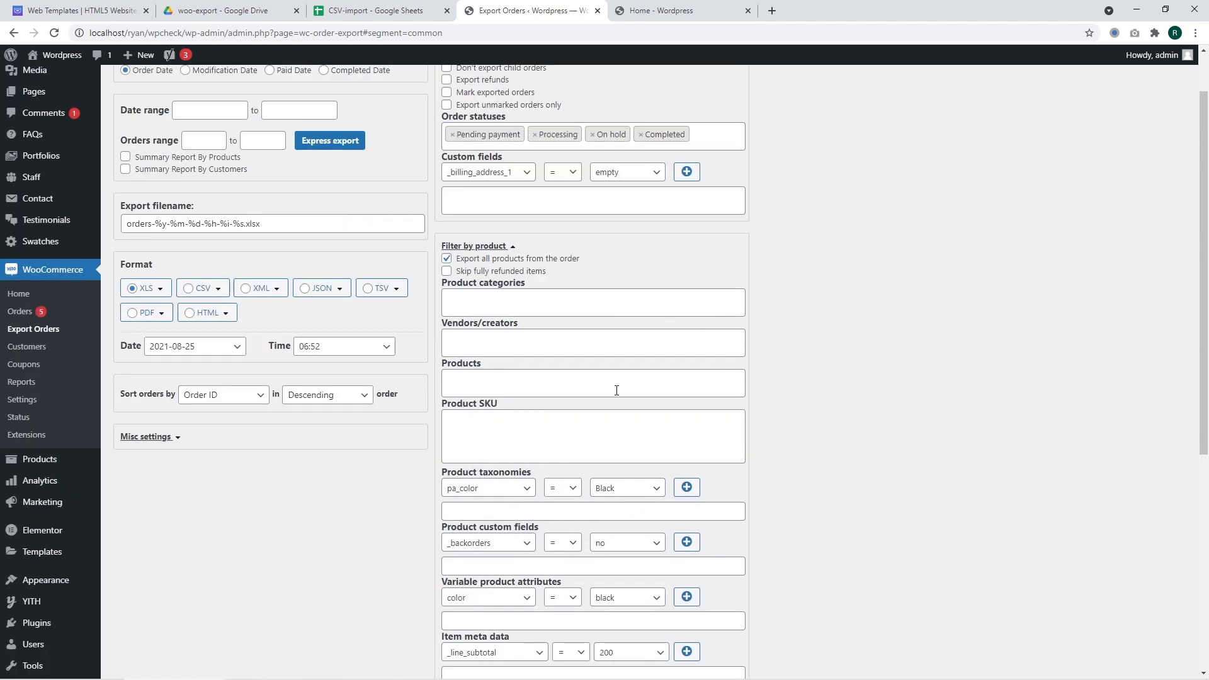
scroll(586, 481, down, 3)
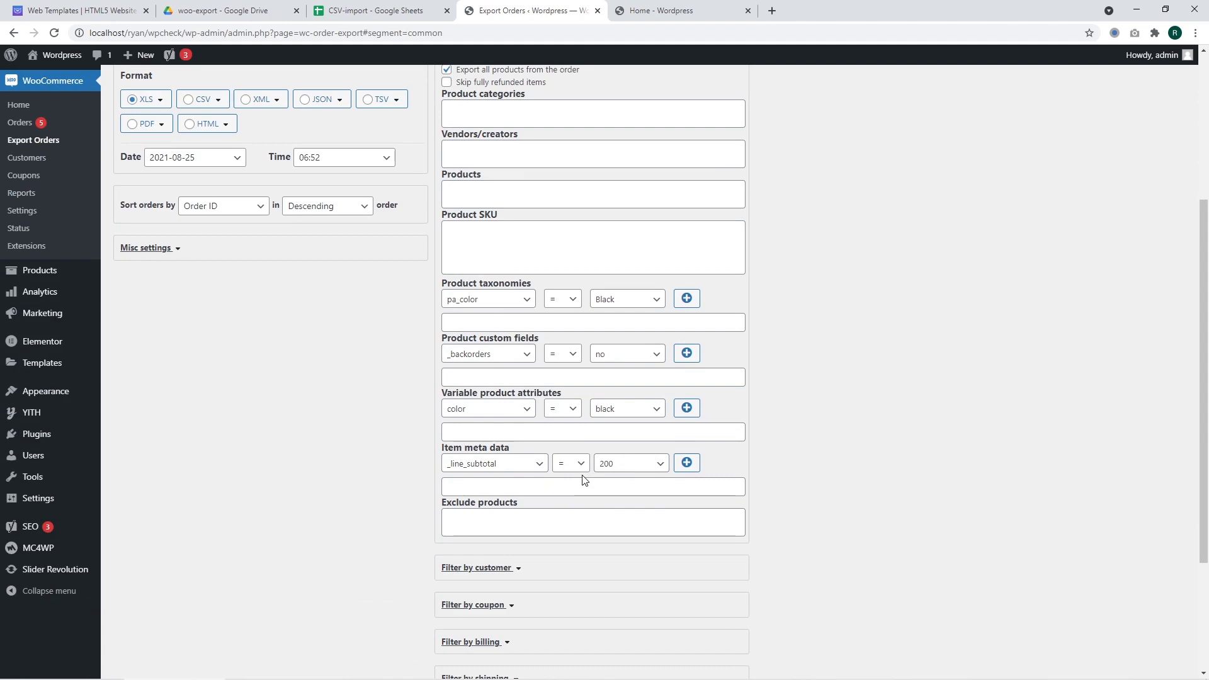
scroll(584, 480, up, 4)
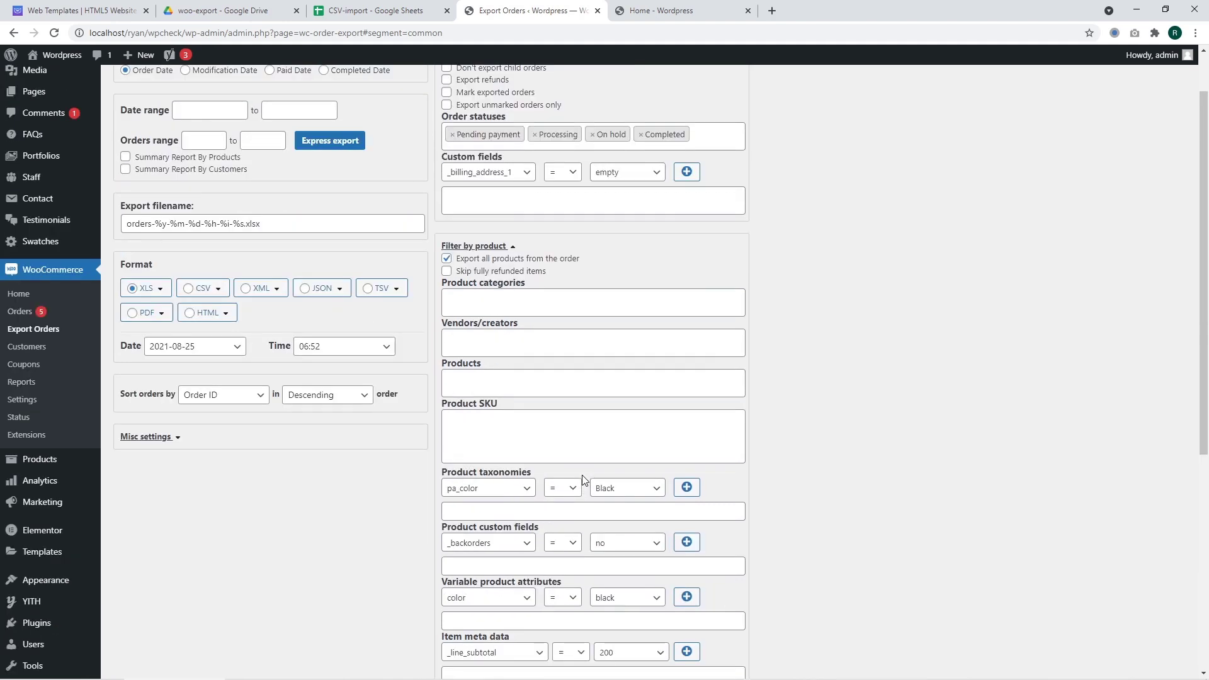
scroll(585, 480, down, 4)
scroll(584, 480, up, 1)
scroll(585, 480, down, 3)
scroll(601, 494, up, 6)
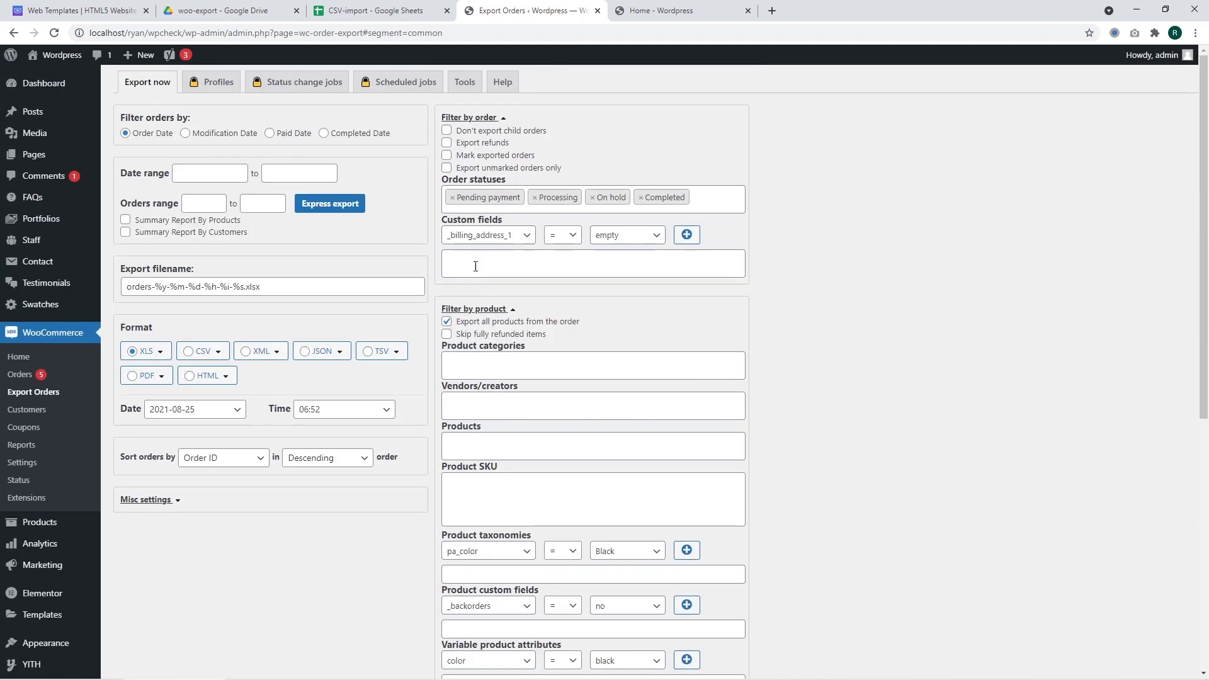
click(485, 309)
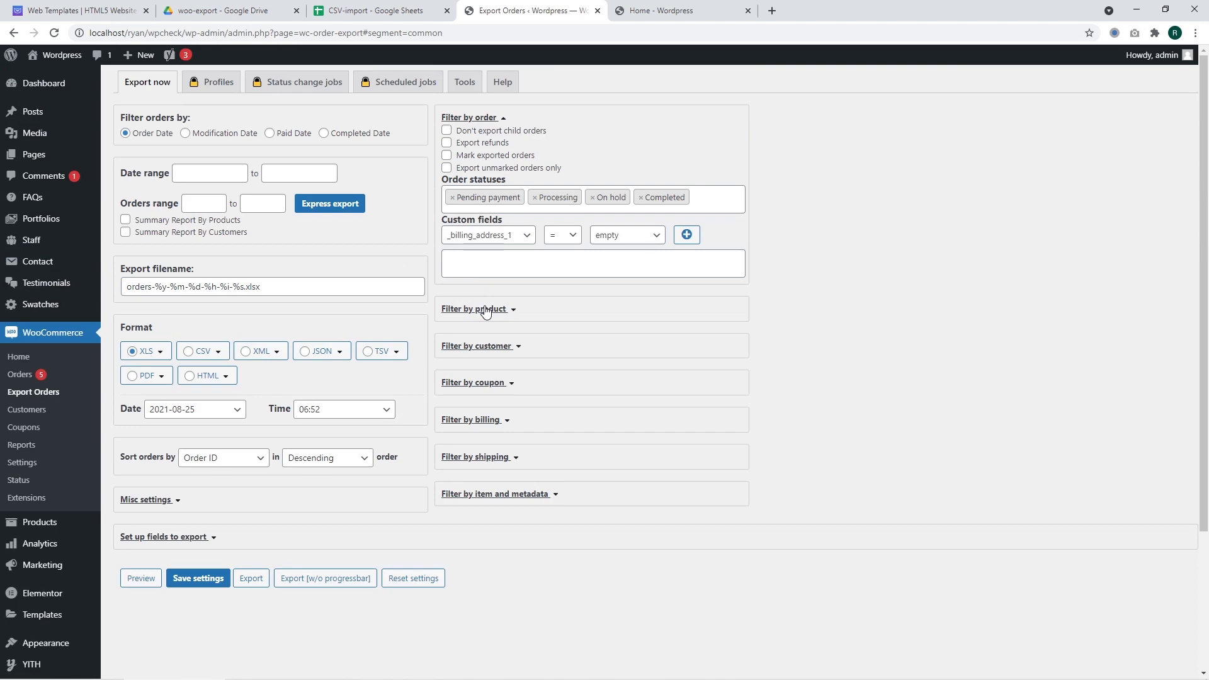
Review the options of the customer filter and the coupon filter, collapsing each section after viewing it.
scroll(485, 309, down, 2)
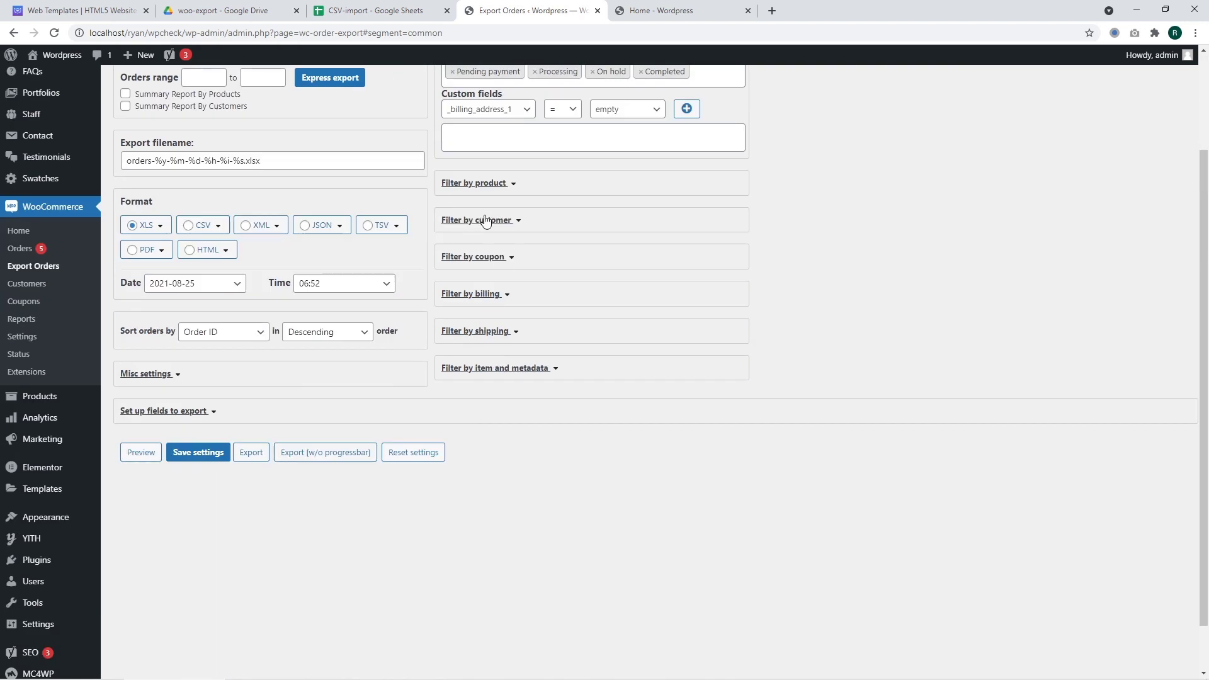
click(457, 216)
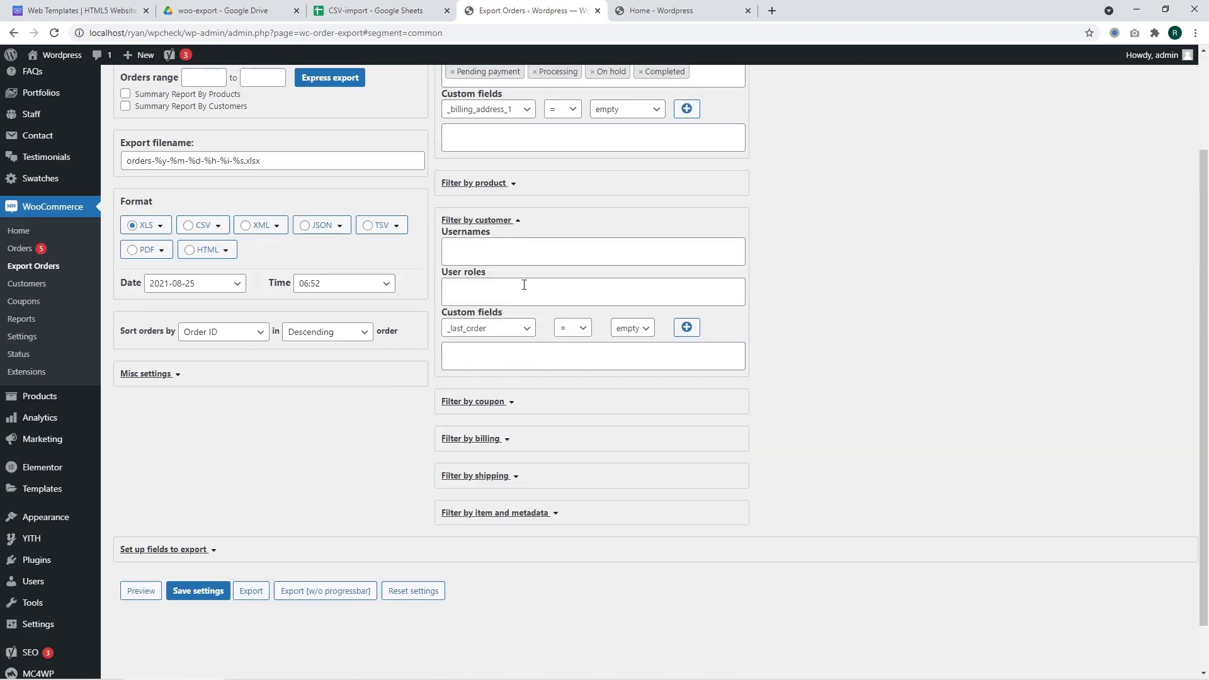
click(485, 223)
click(471, 257)
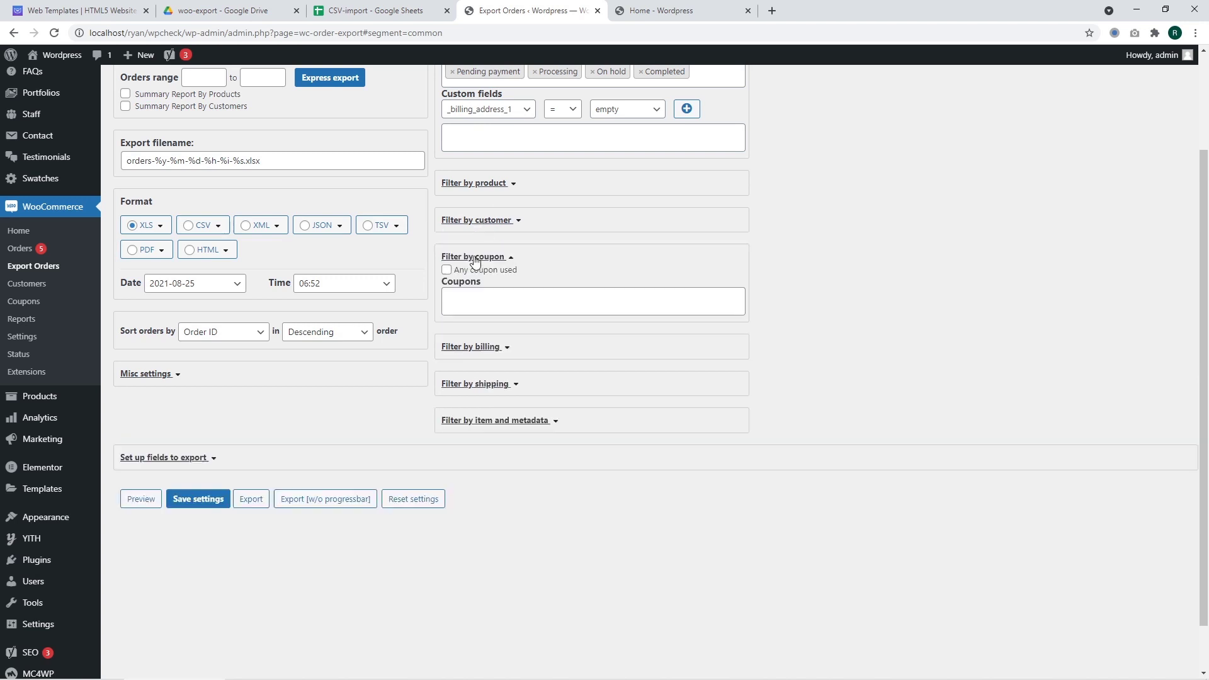
click(471, 258)
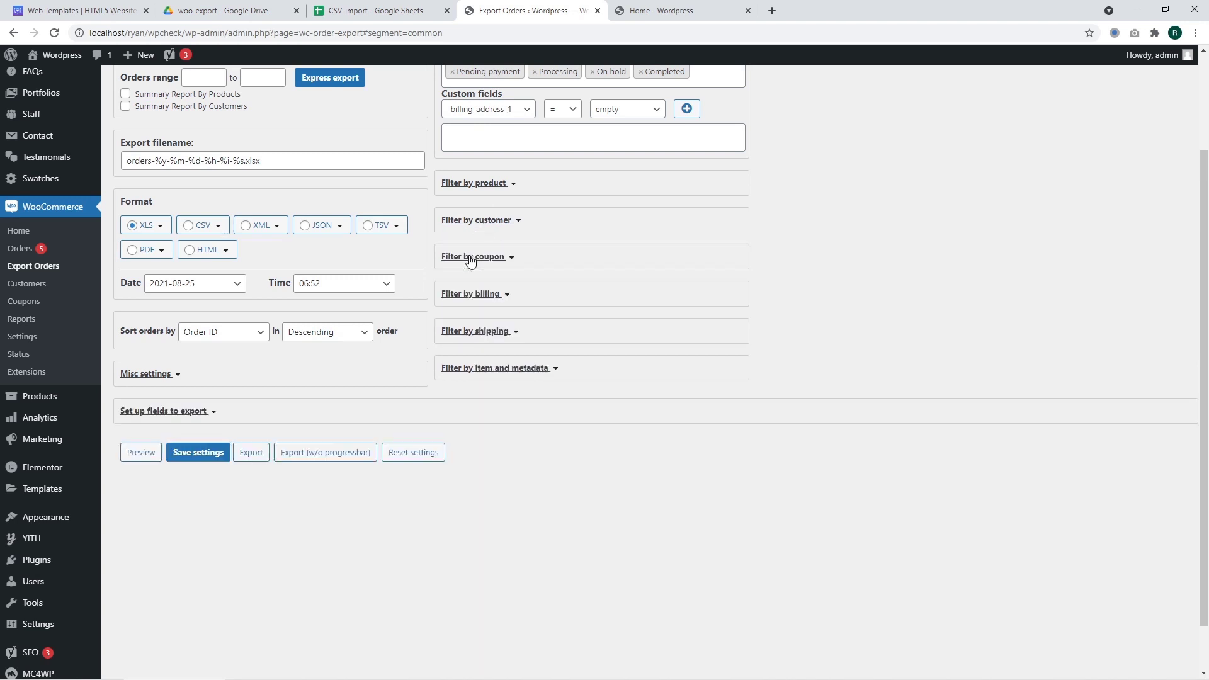
Review the billing, shipping, and item and metadata filters one by one, collapsing each section after viewing it.
click(475, 294)
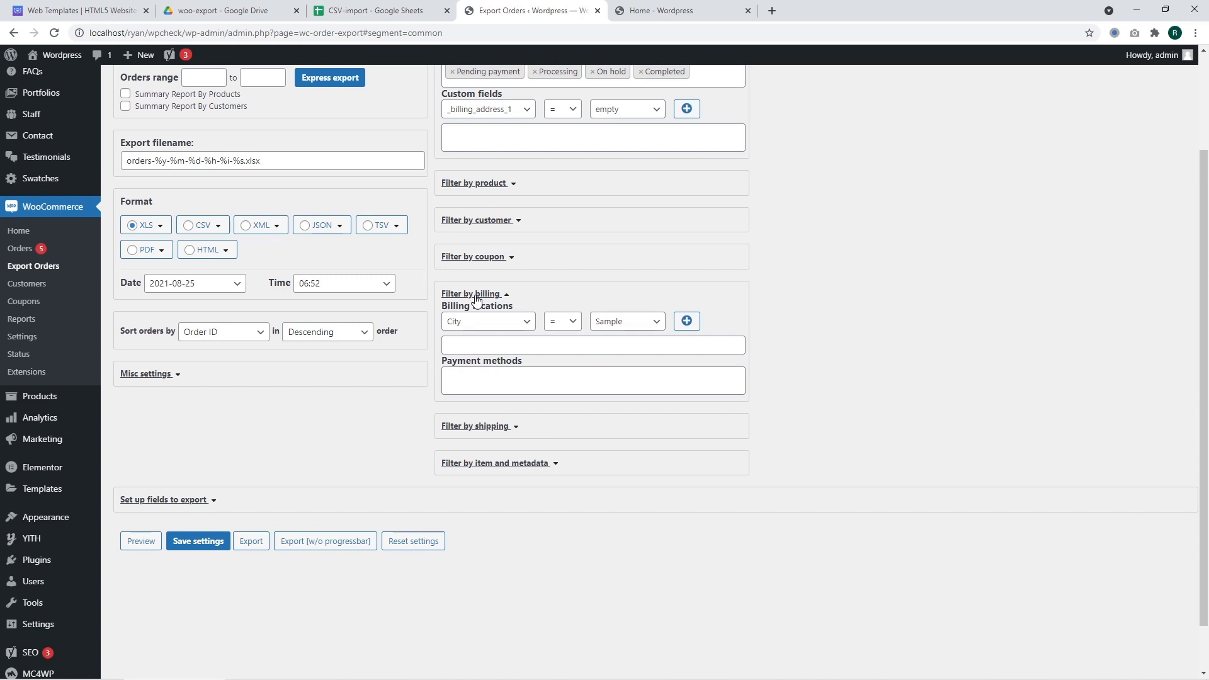
click(476, 295)
click(495, 334)
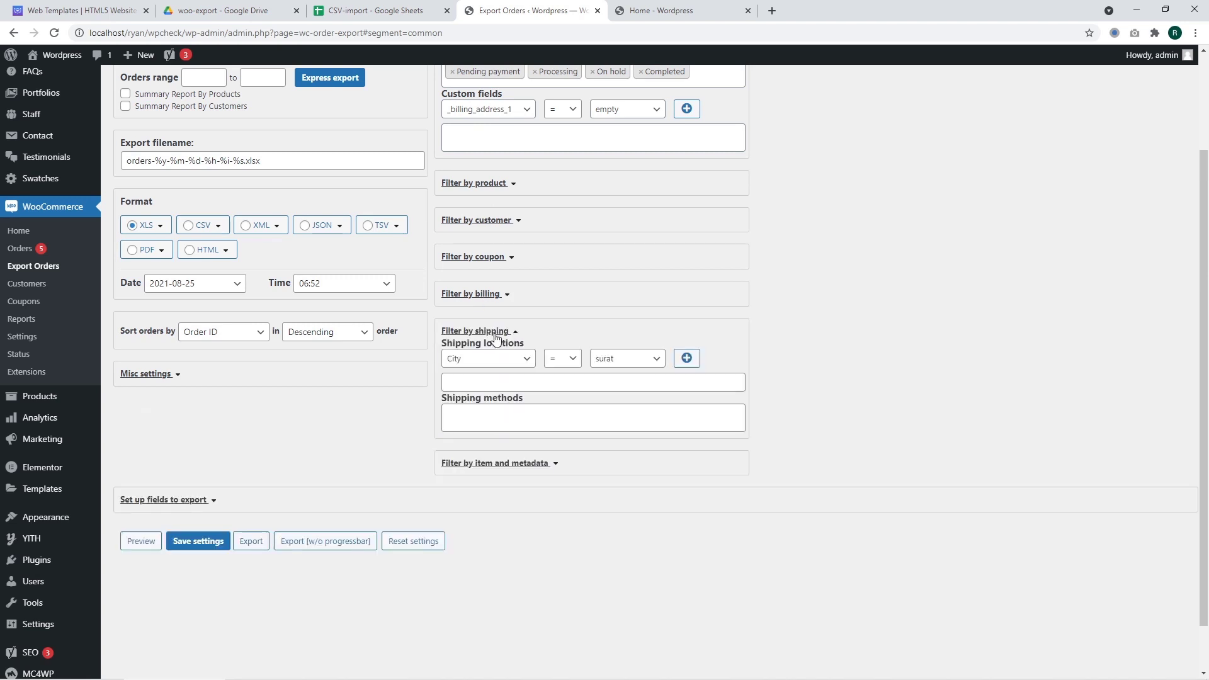
click(495, 335)
click(502, 371)
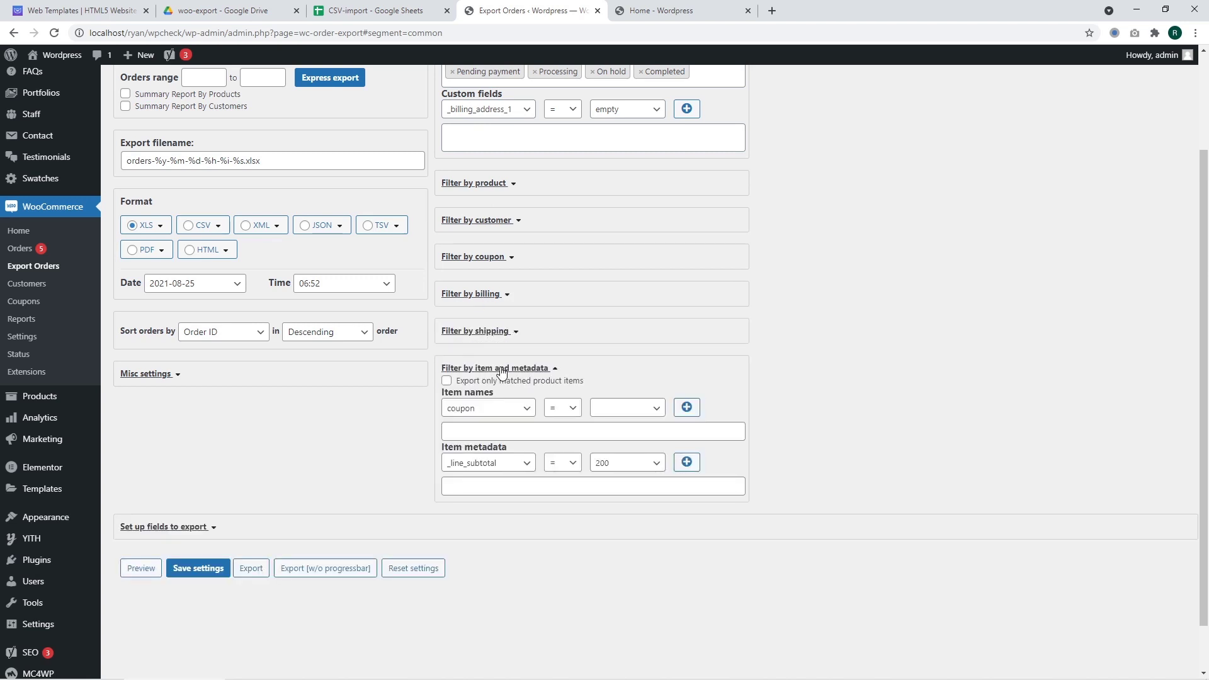
click(502, 372)
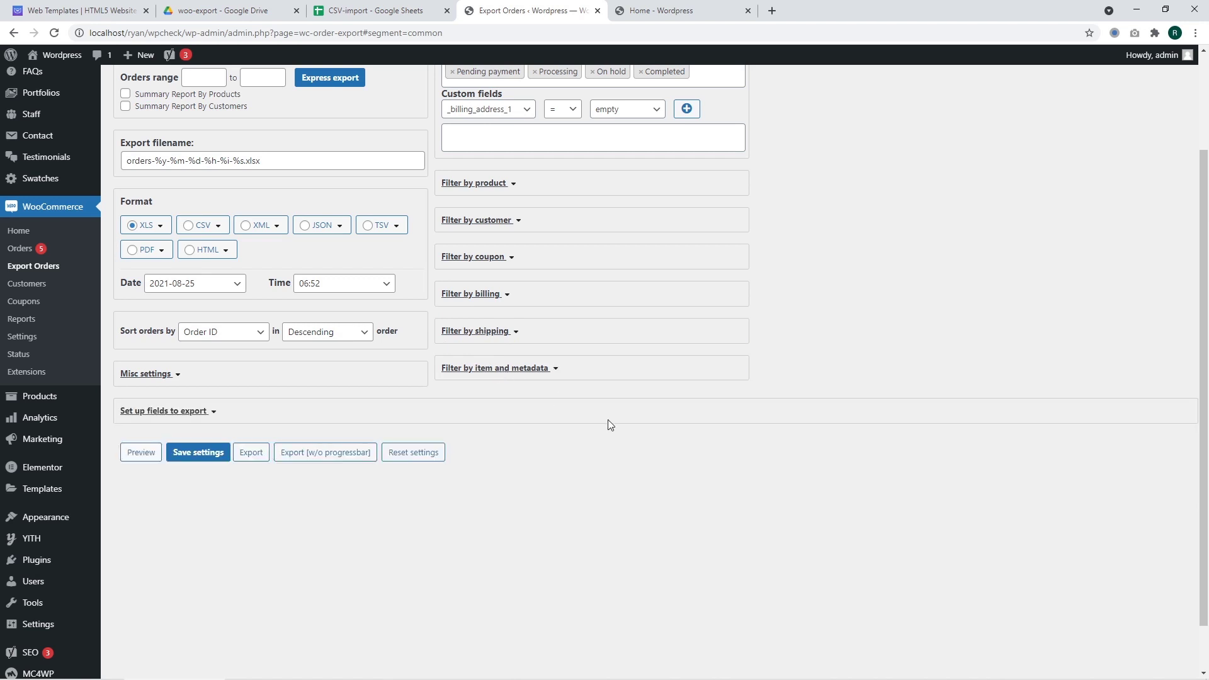
Review the export filename pattern and set the export format to CSV.
scroll(609, 424, up, 2)
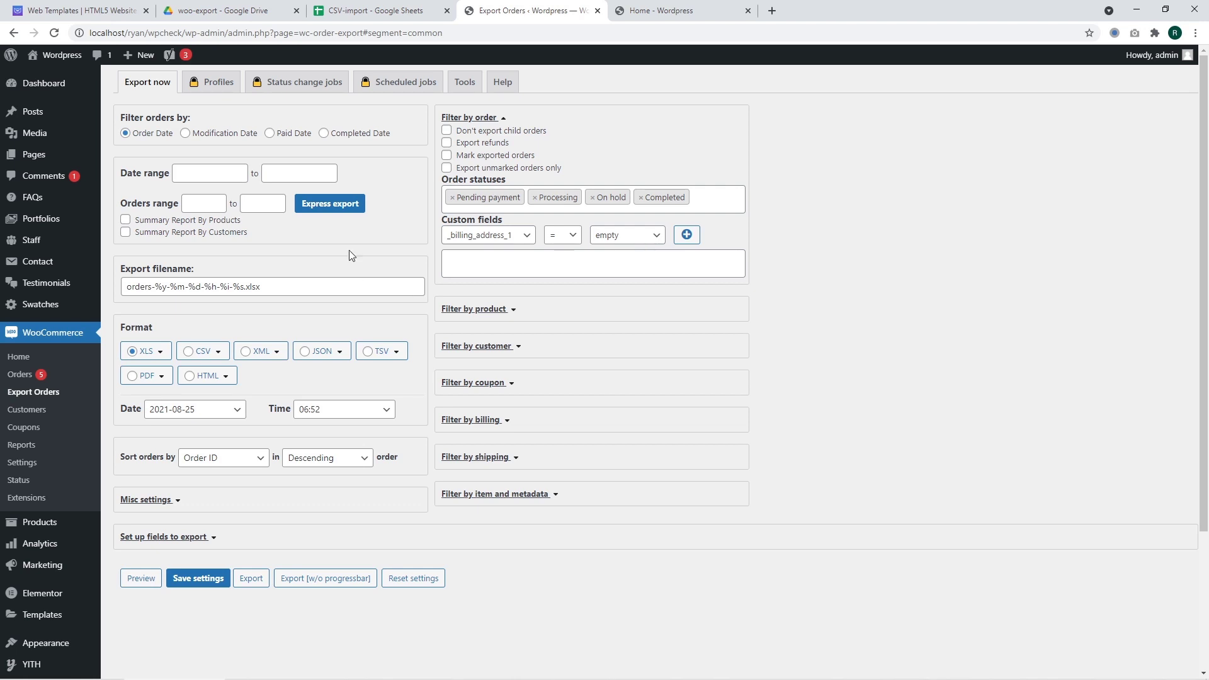
scroll(231, 273, down, 1)
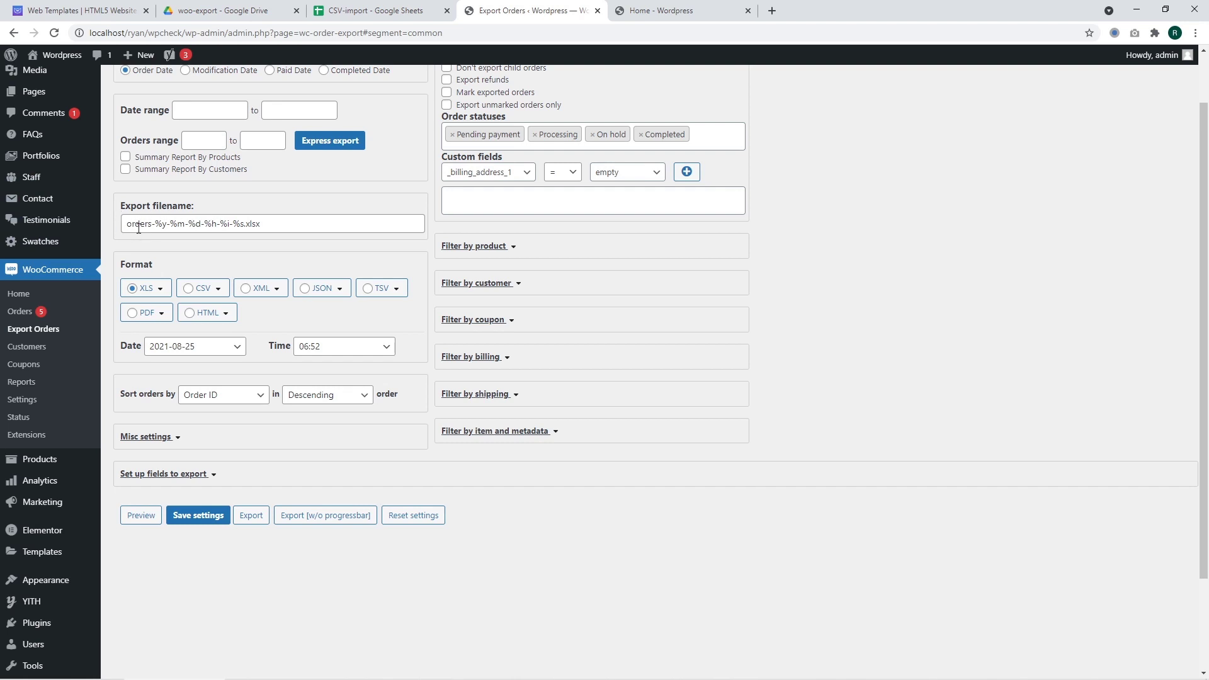
drag(157, 223, 270, 248)
click(279, 252)
double_click(137, 265)
click(191, 293)
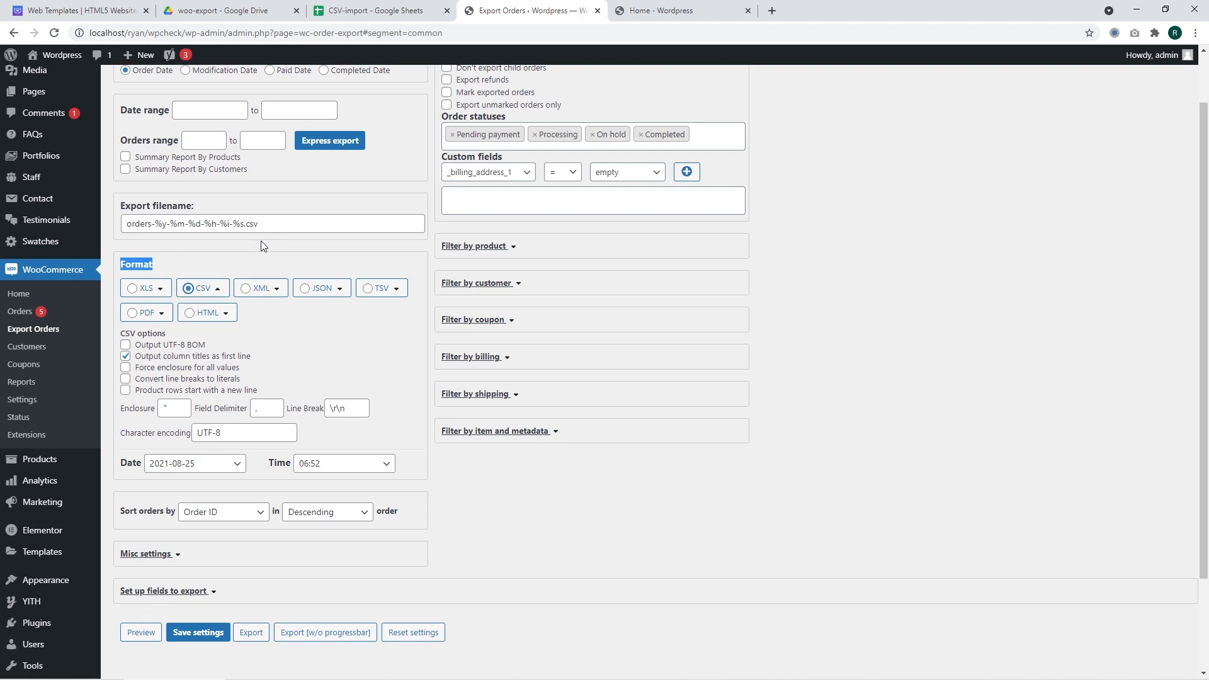
Review the CSV options and the available date and time formats, leaving the selections as they are.
scroll(262, 246, down, 1)
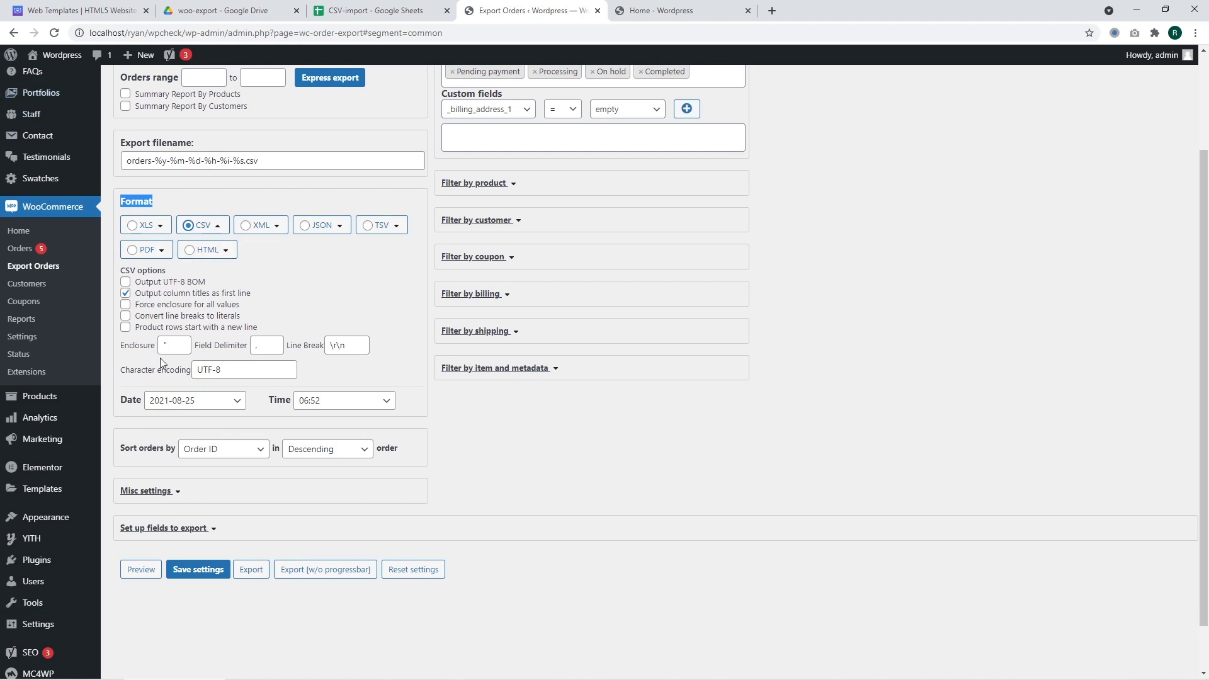
scroll(181, 350, down, 1)
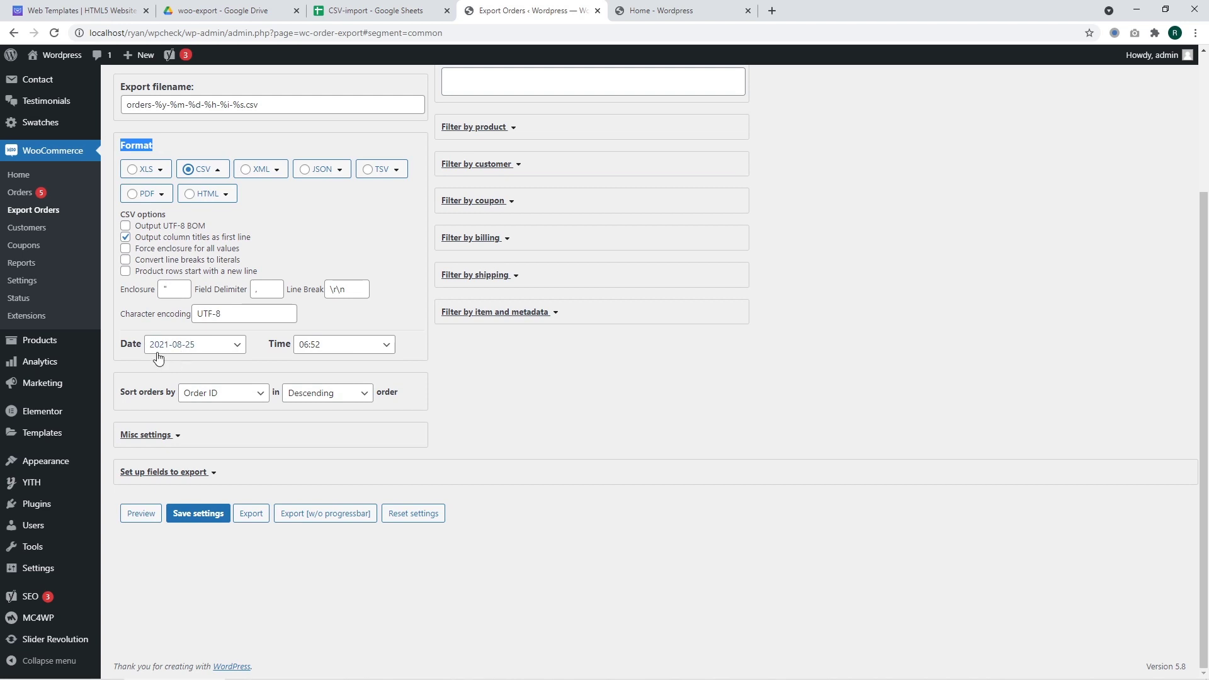
click(198, 352)
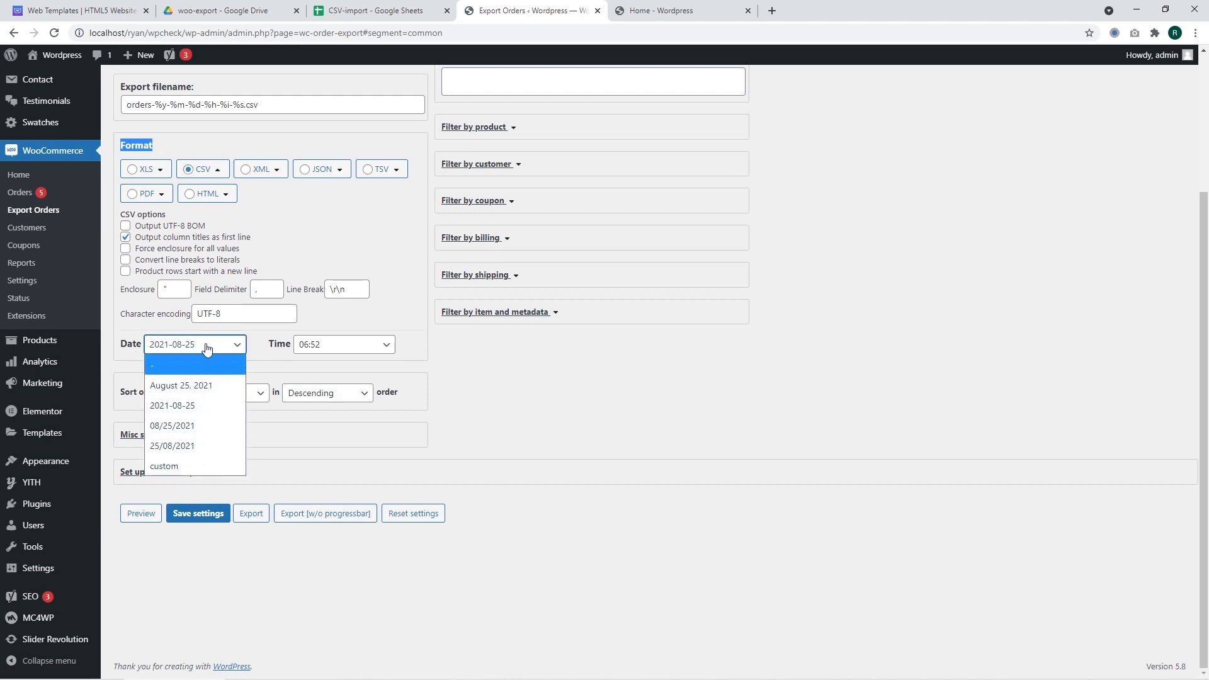
click(326, 357)
click(326, 353)
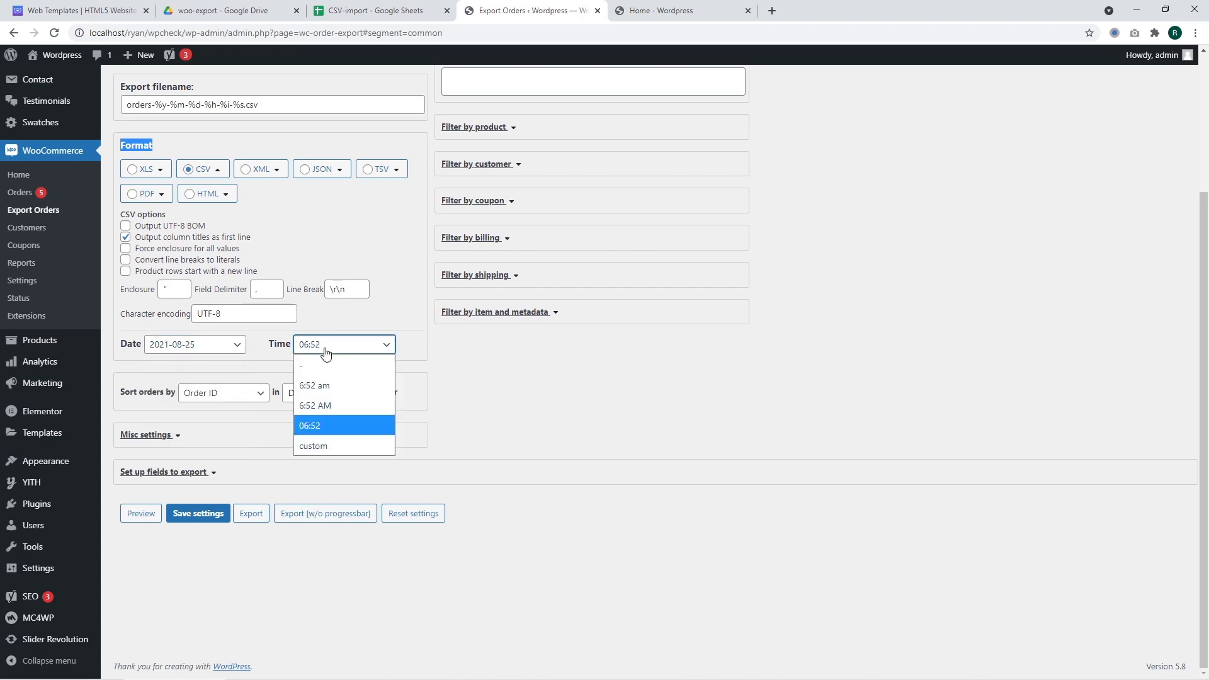
click(195, 365)
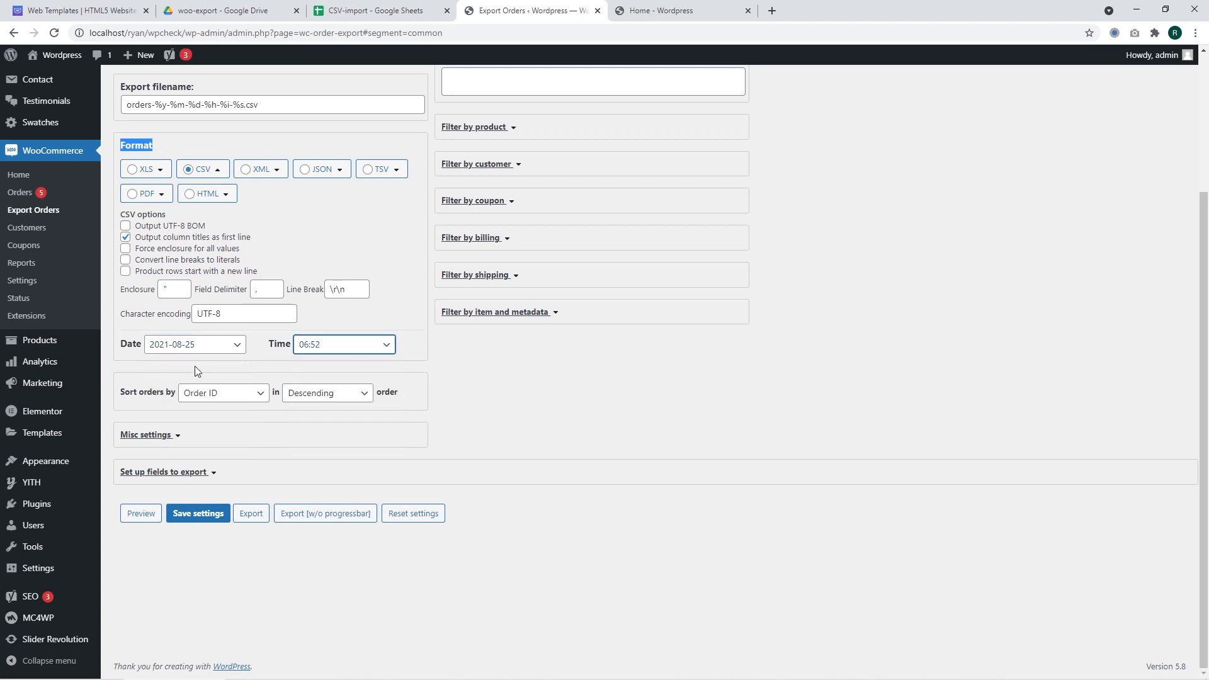
Review the fields and directions available for sorting the exported orders without changing them.
click(231, 393)
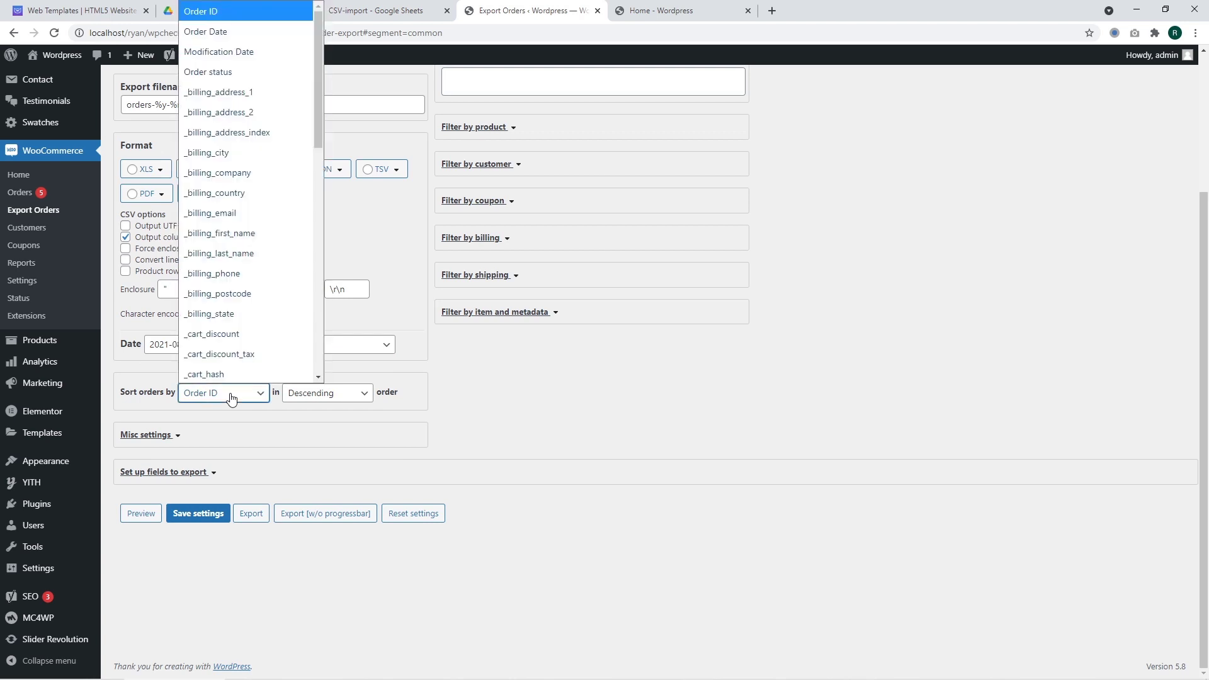
click(231, 398)
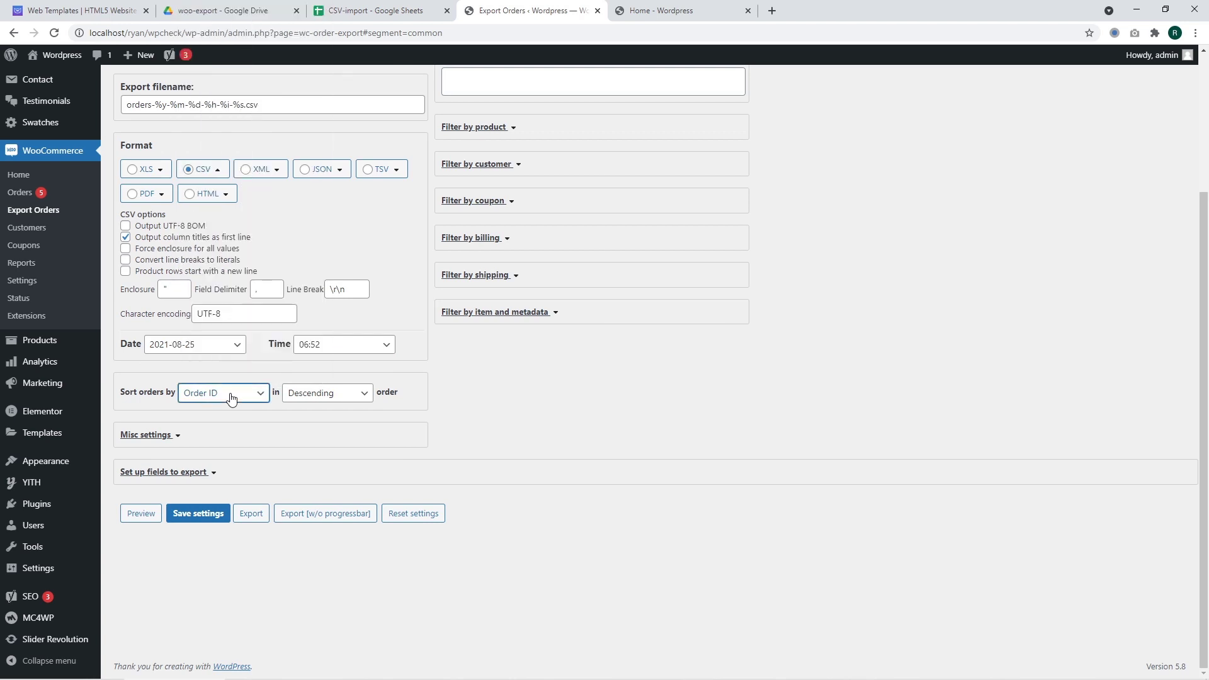
click(344, 402)
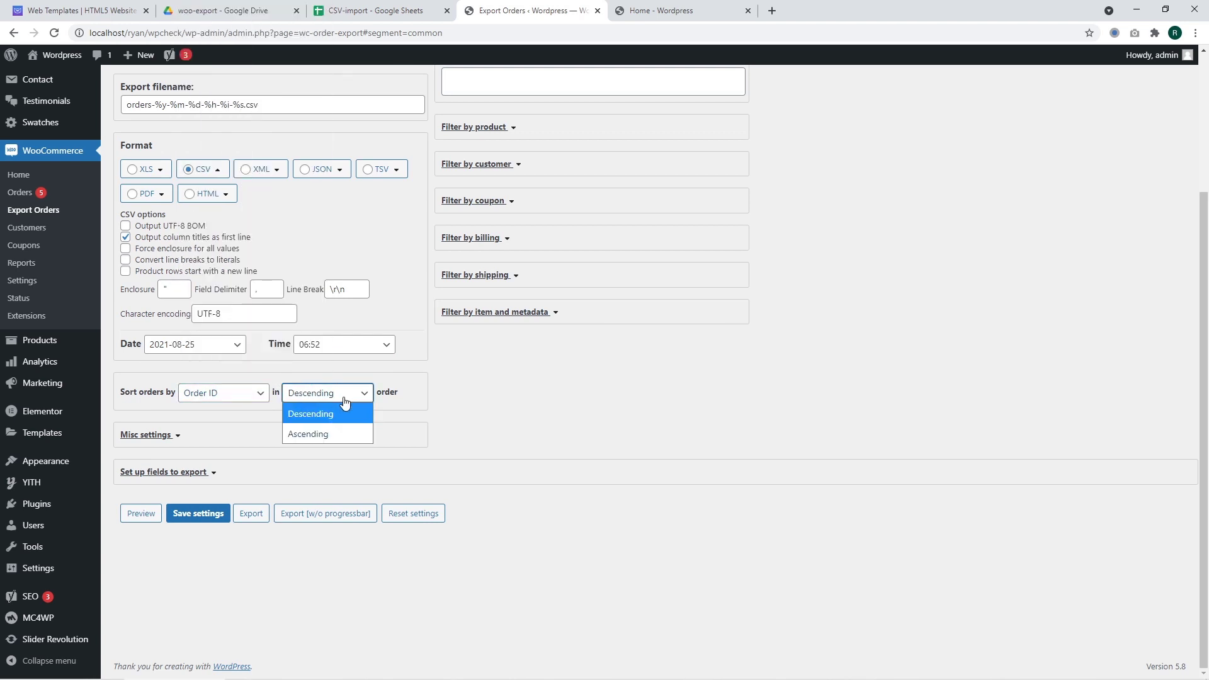
click(344, 401)
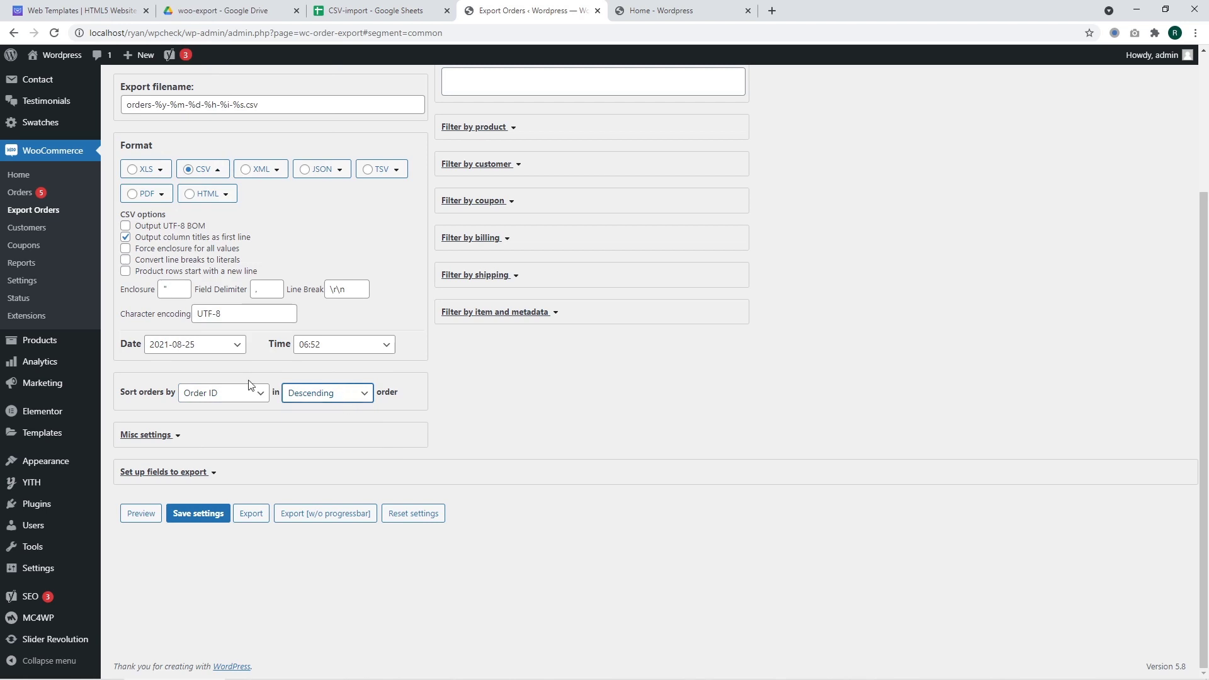
click(509, 410)
Expand the miscellaneous export settings and review their options.
click(148, 436)
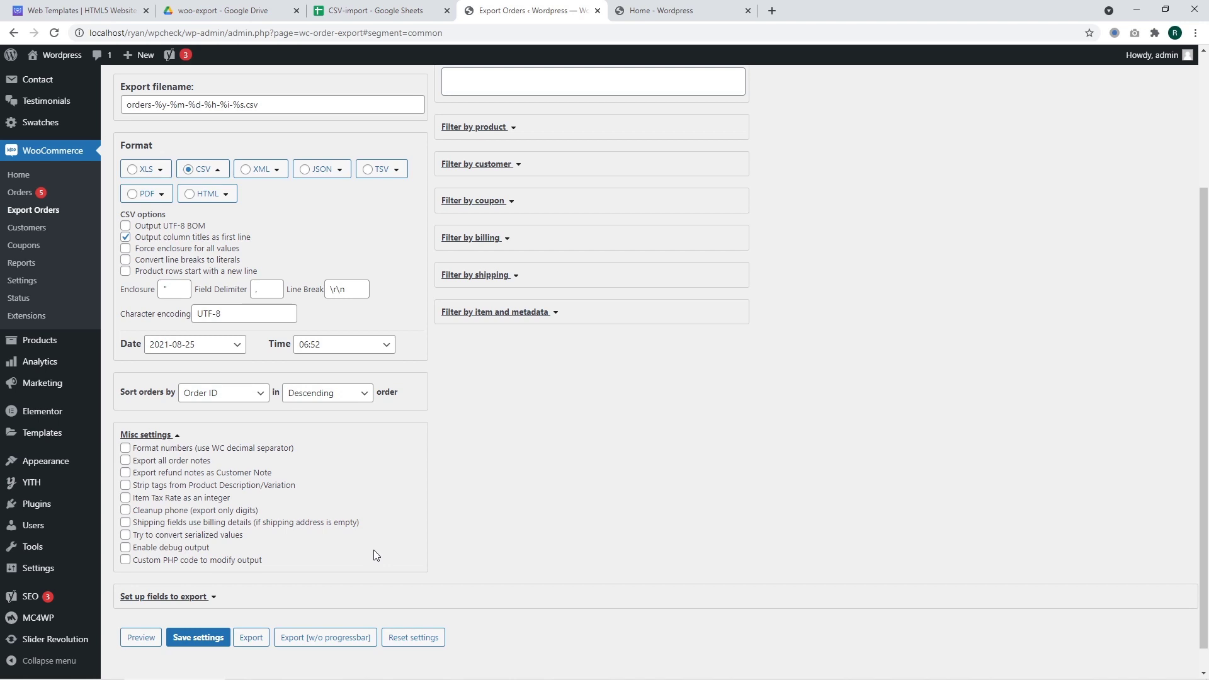
scroll(374, 552, up, 3)
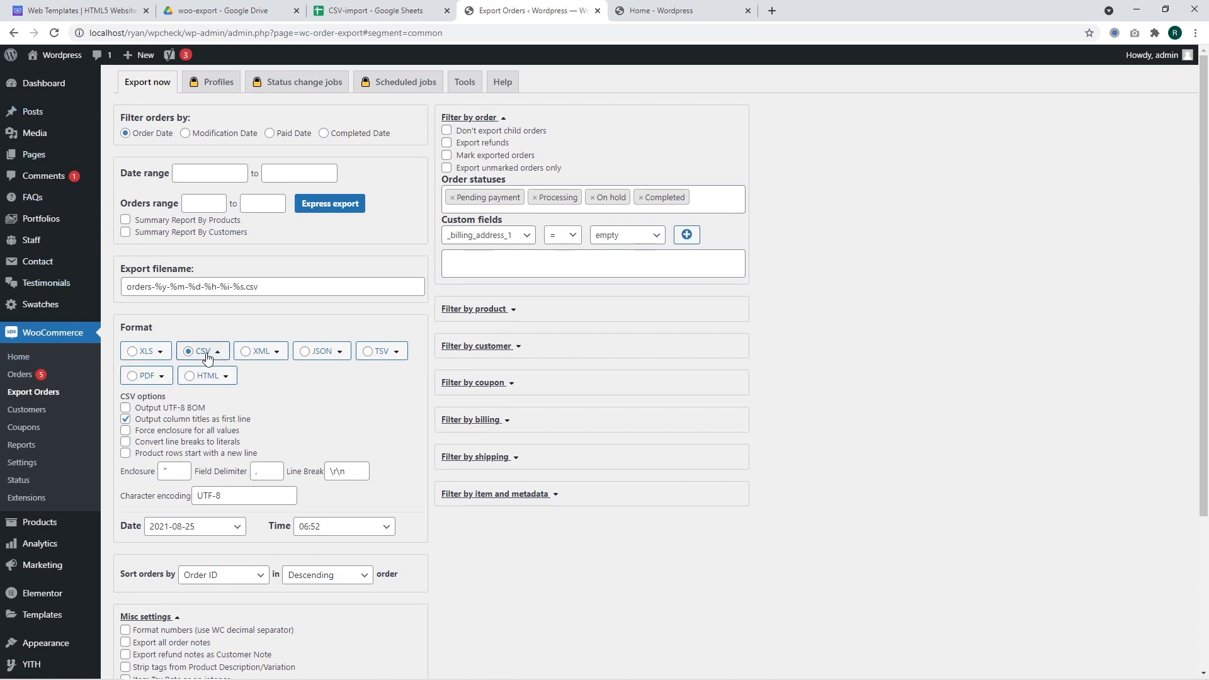
scroll(207, 358, down, 3)
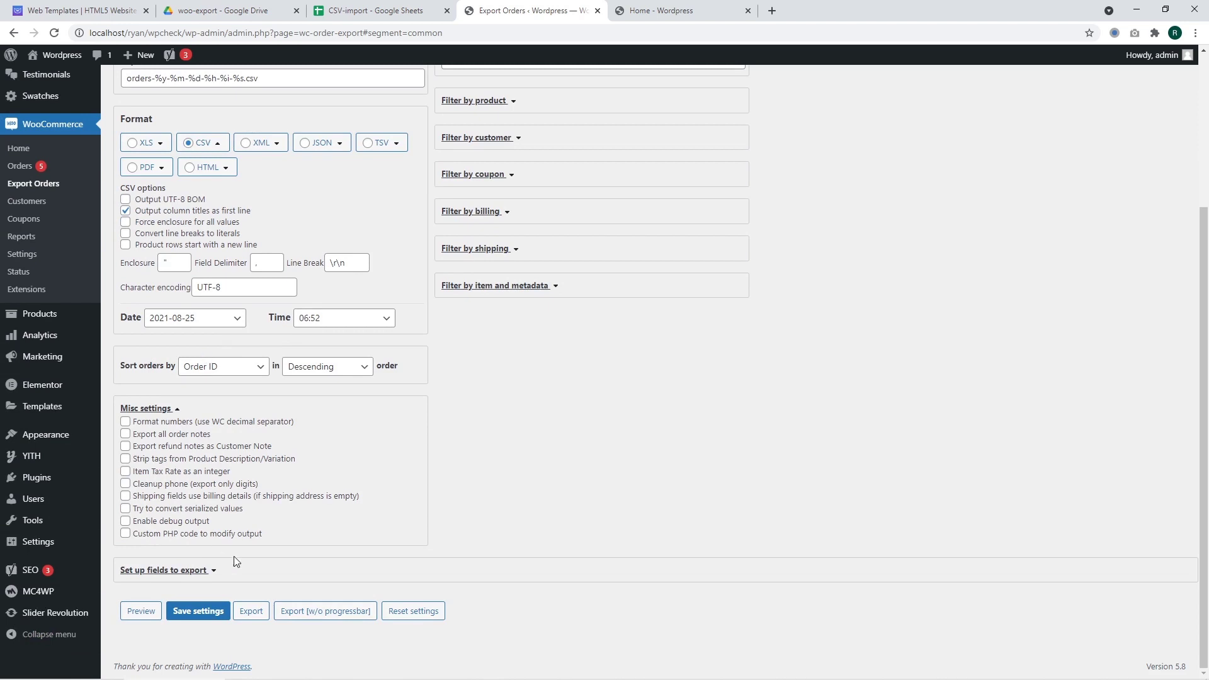
Preview the order export and examine all its columns, from order number to discount amount tax.
click(149, 617)
scroll(441, 415, down, 4)
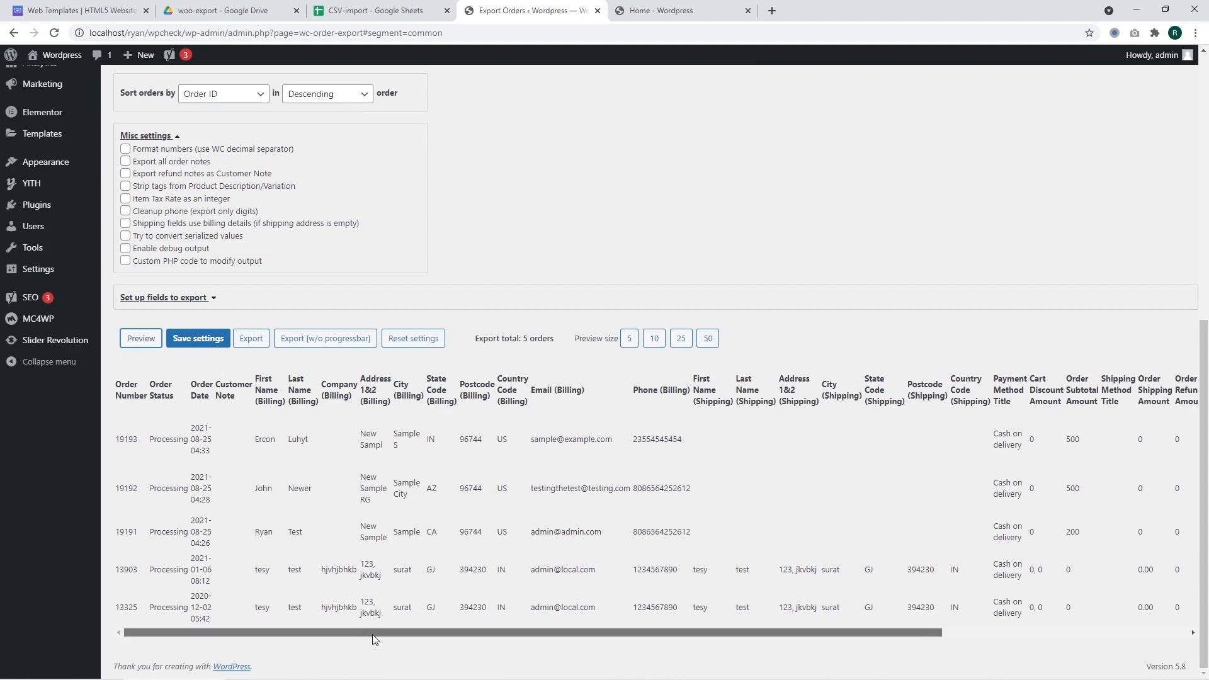
drag(372, 633, 719, 678)
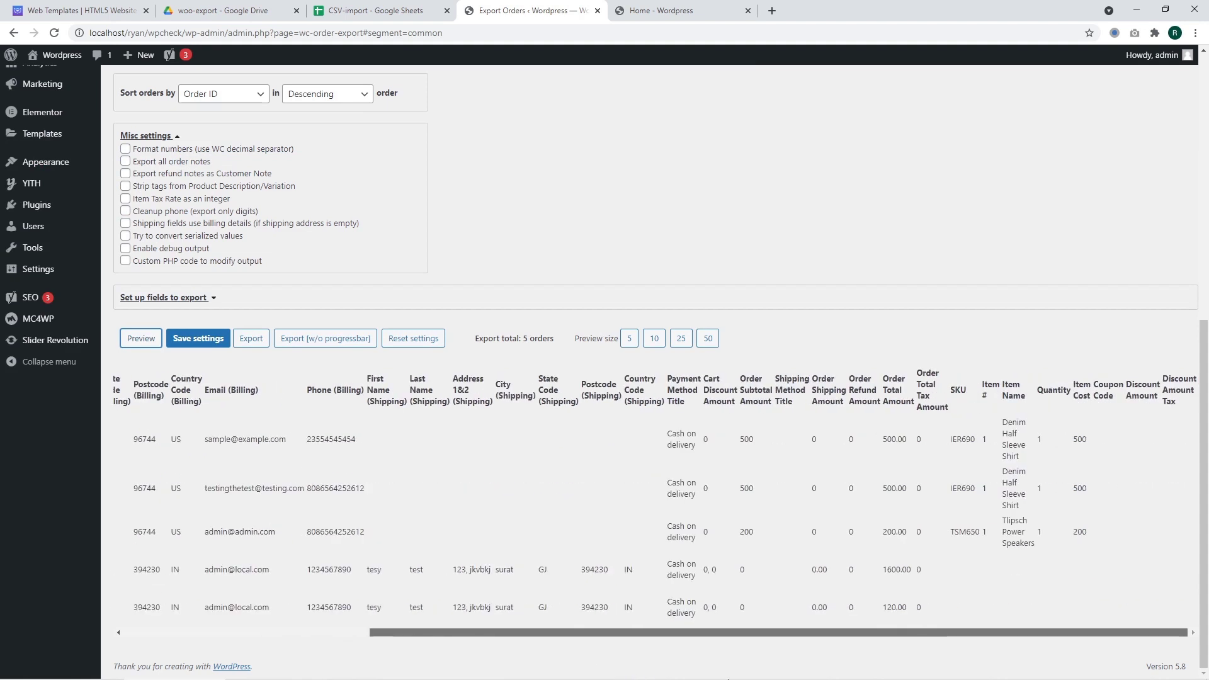
drag(609, 632, 316, 626)
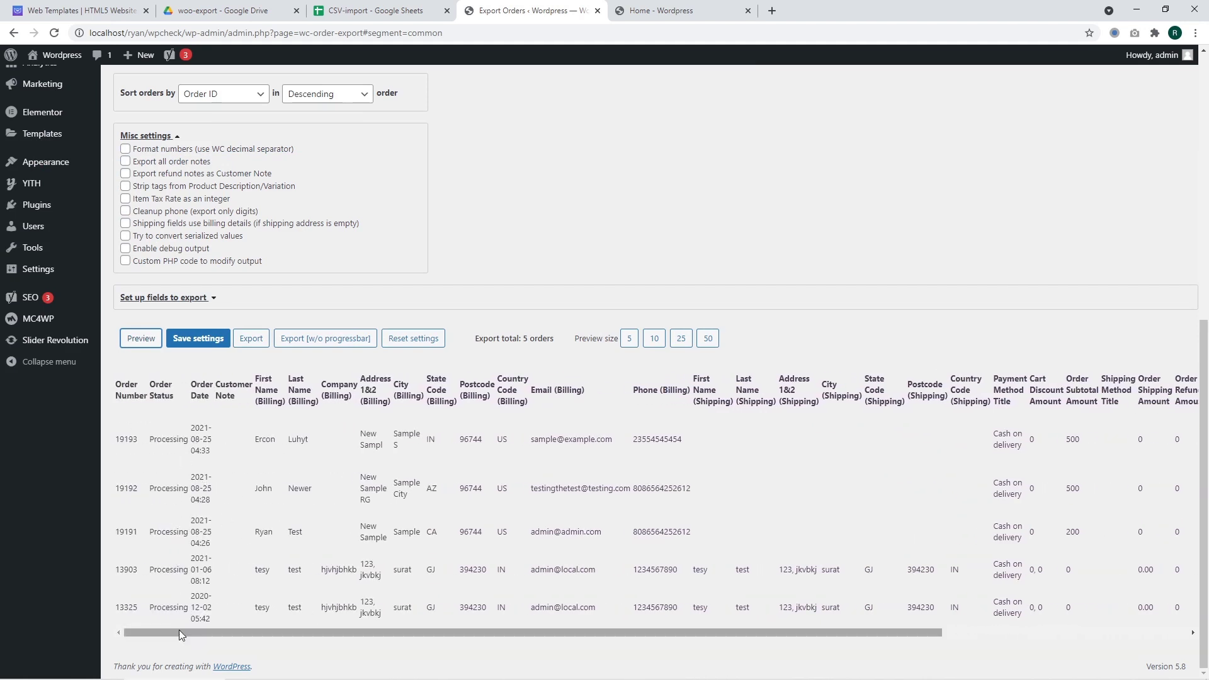
drag(179, 630, 107, 614)
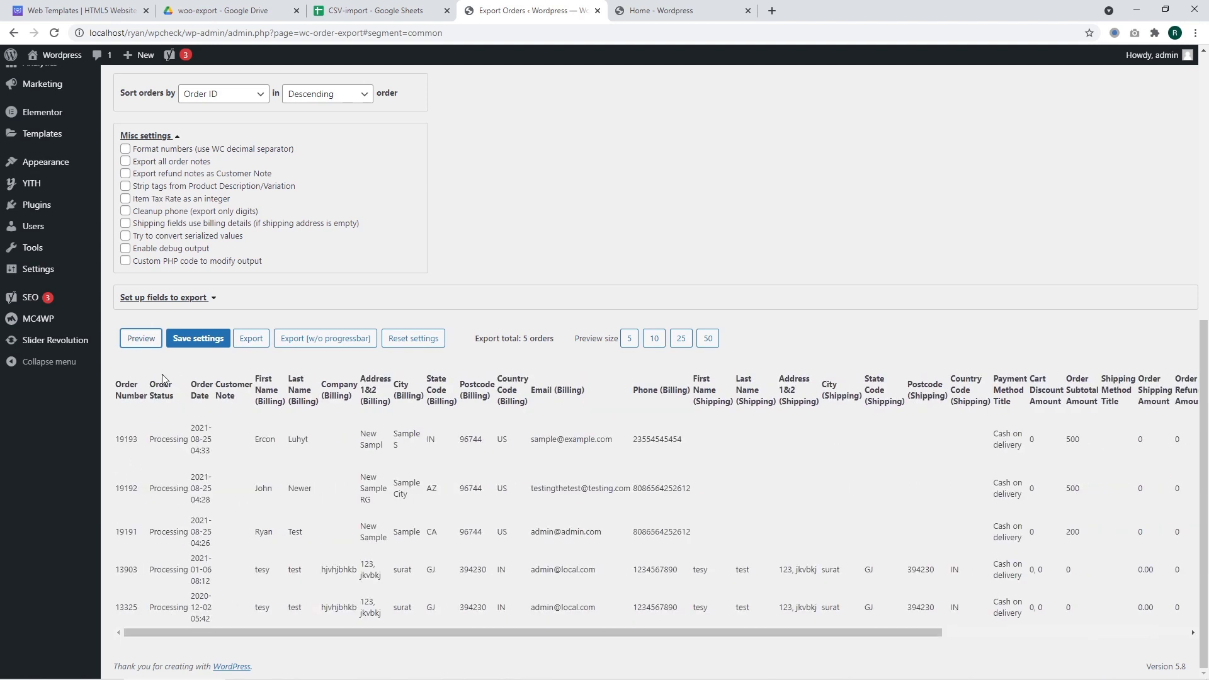
drag(164, 385, 753, 402)
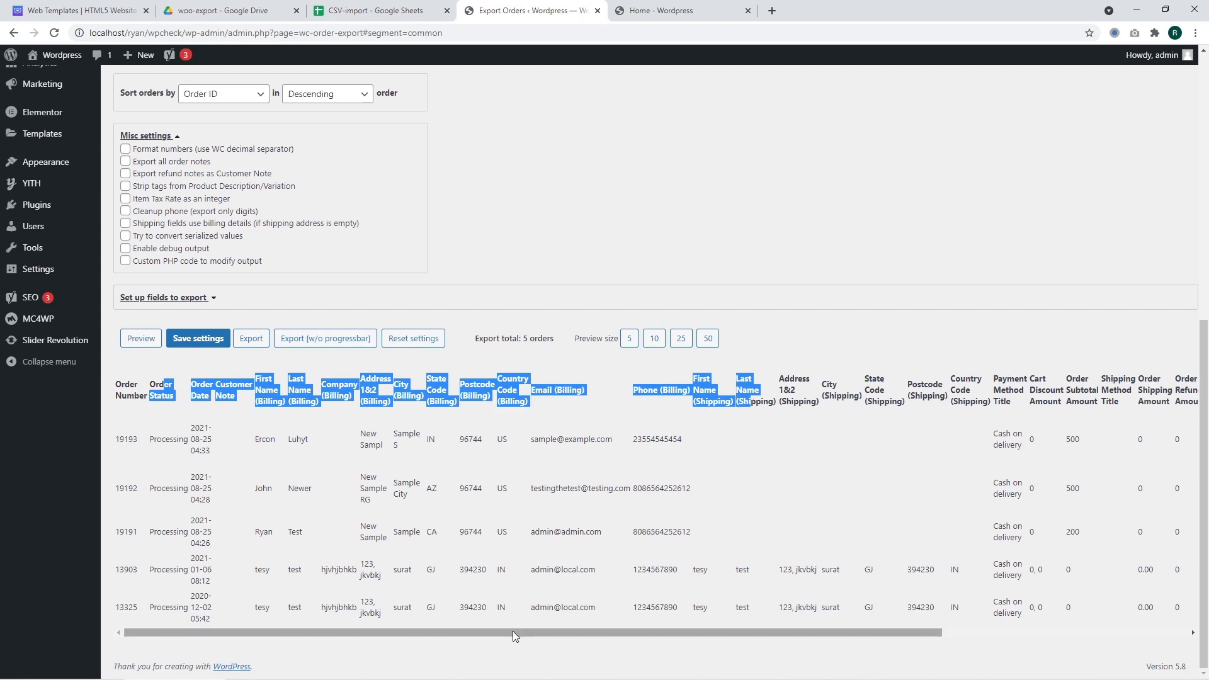
drag(514, 631, 838, 667)
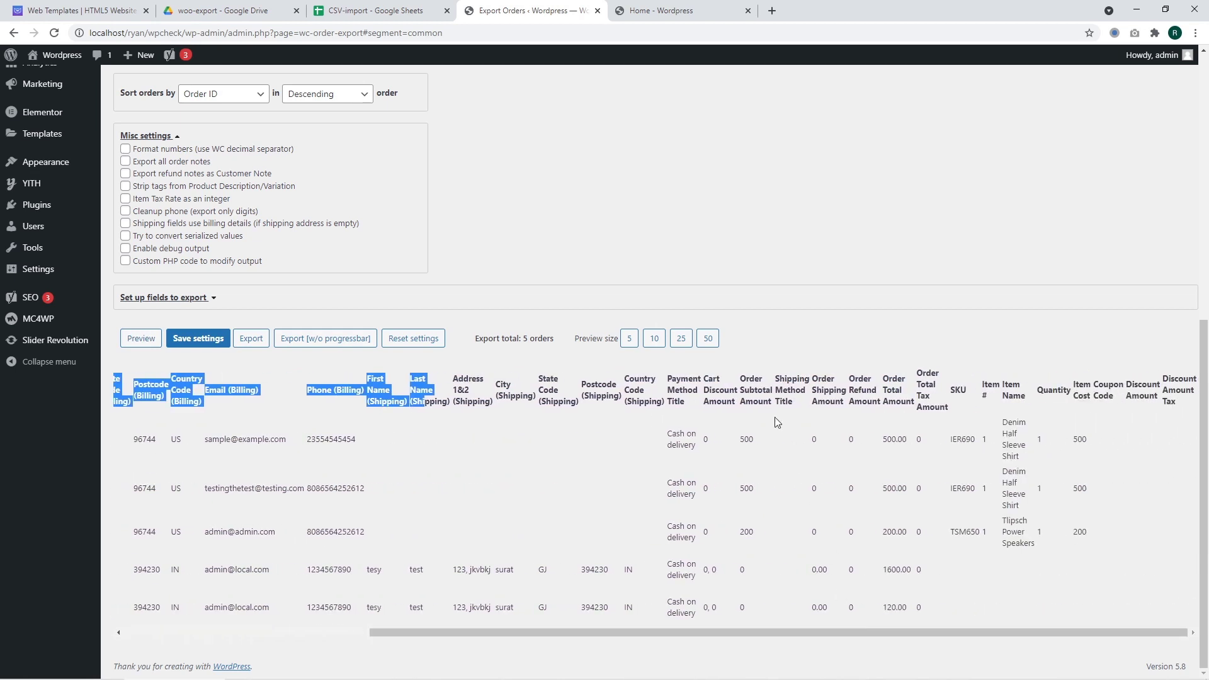
Return the order preview to its first columns and export the orders as a CSV file.
click(481, 592)
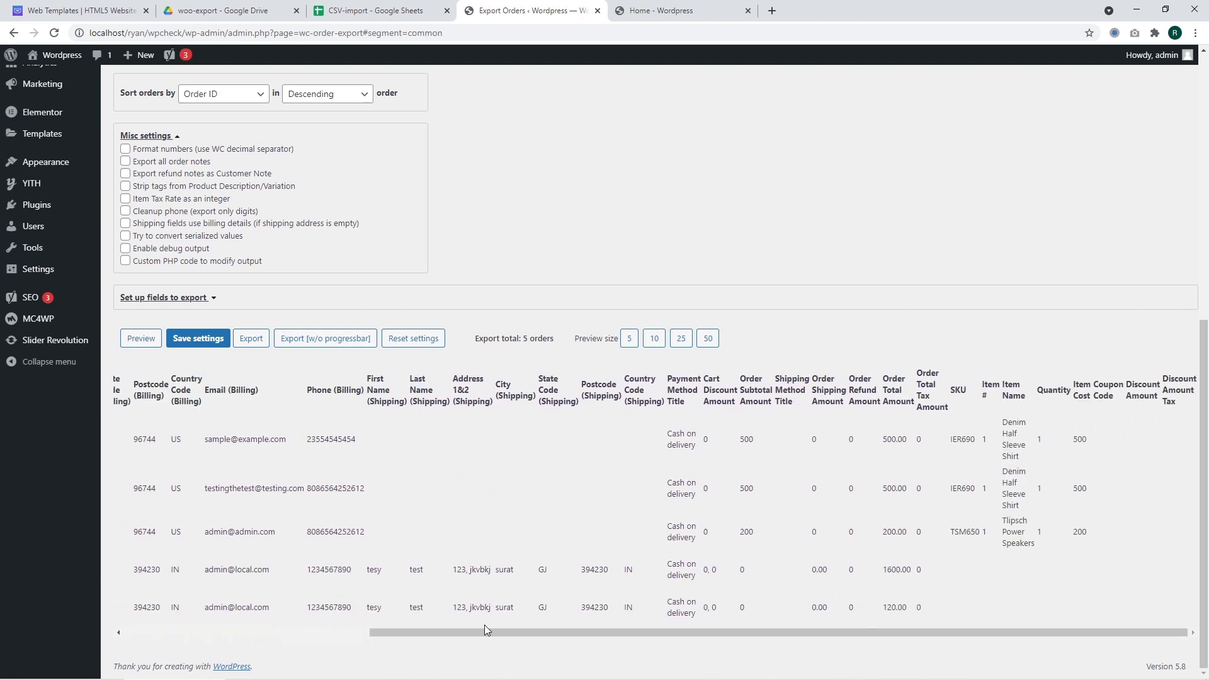
drag(483, 631, 197, 619)
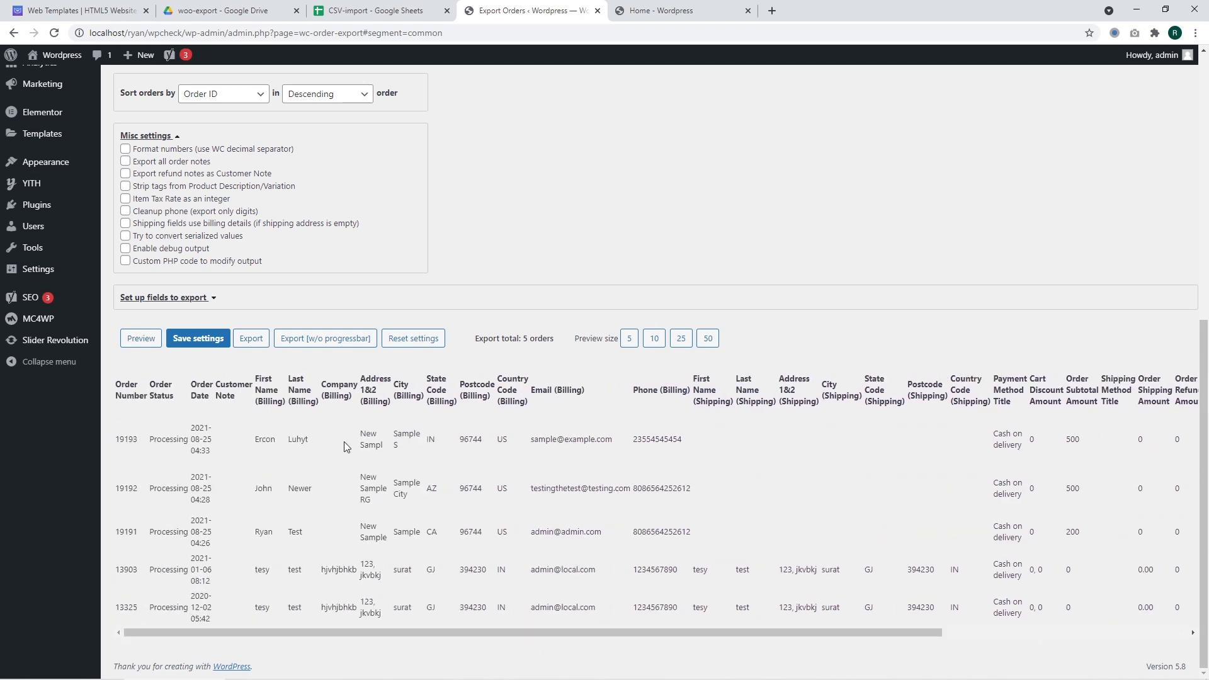
scroll(335, 444, up, 3)
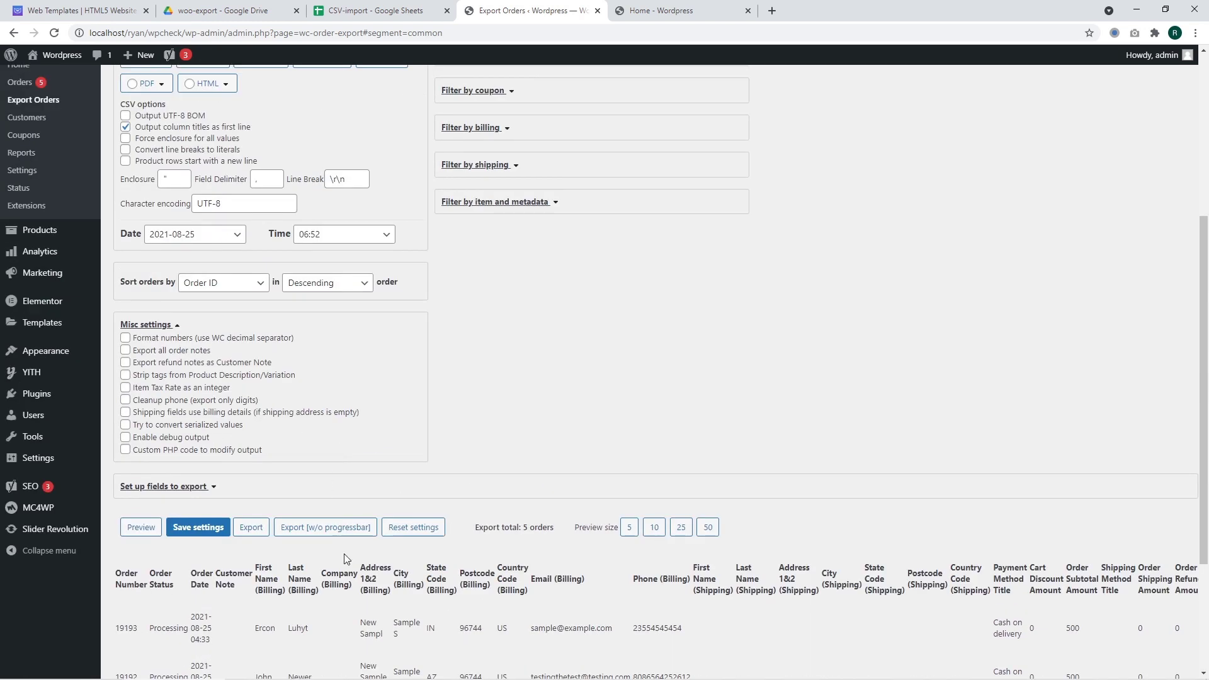
click(251, 528)
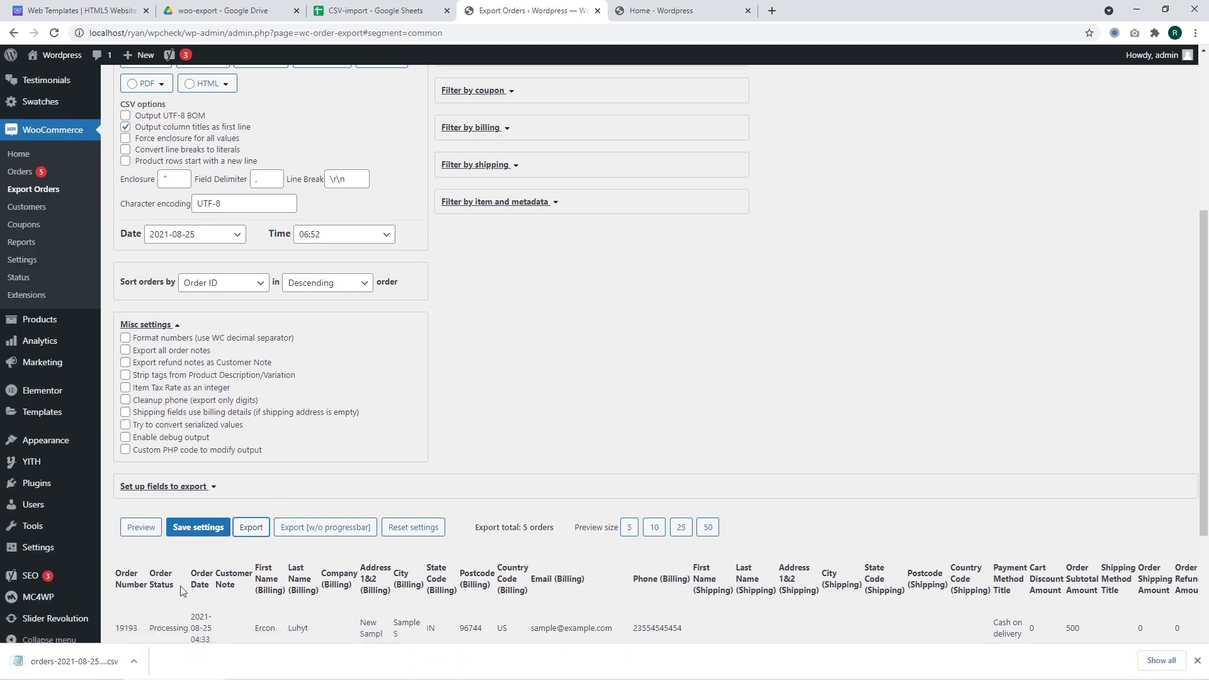
Show the downloaded orders CSV file in its folder, and return to the browser.
scroll(578, 519, down, 2)
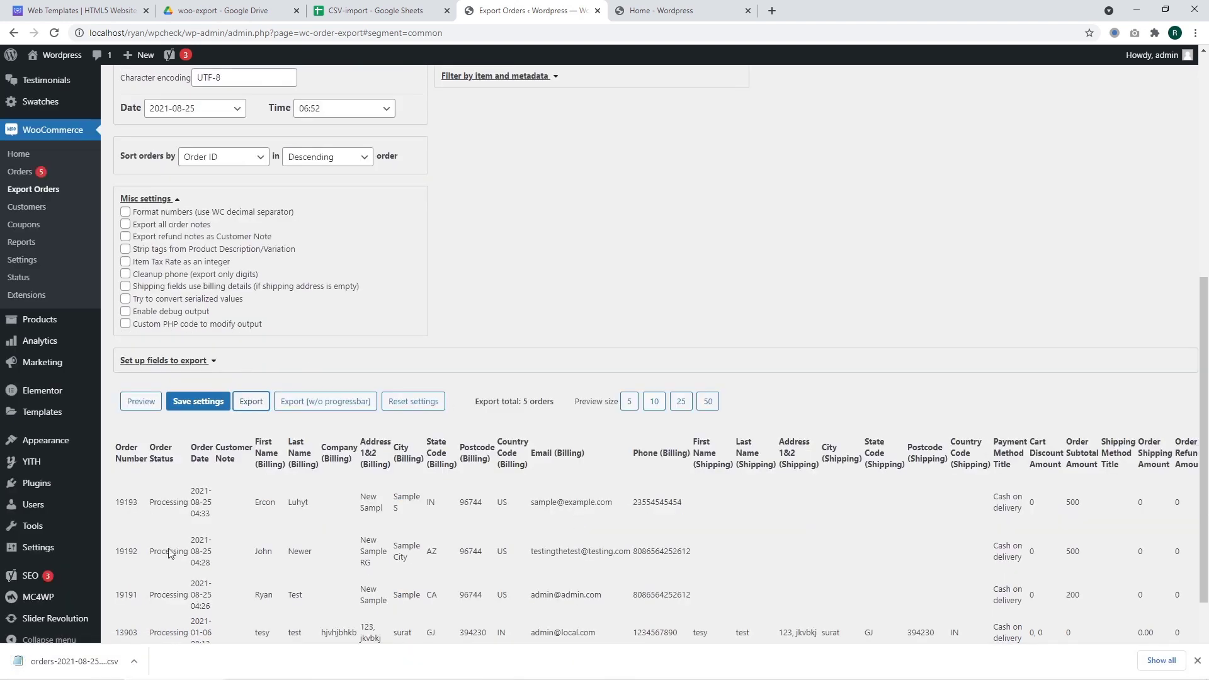
scroll(247, 505, down, 1)
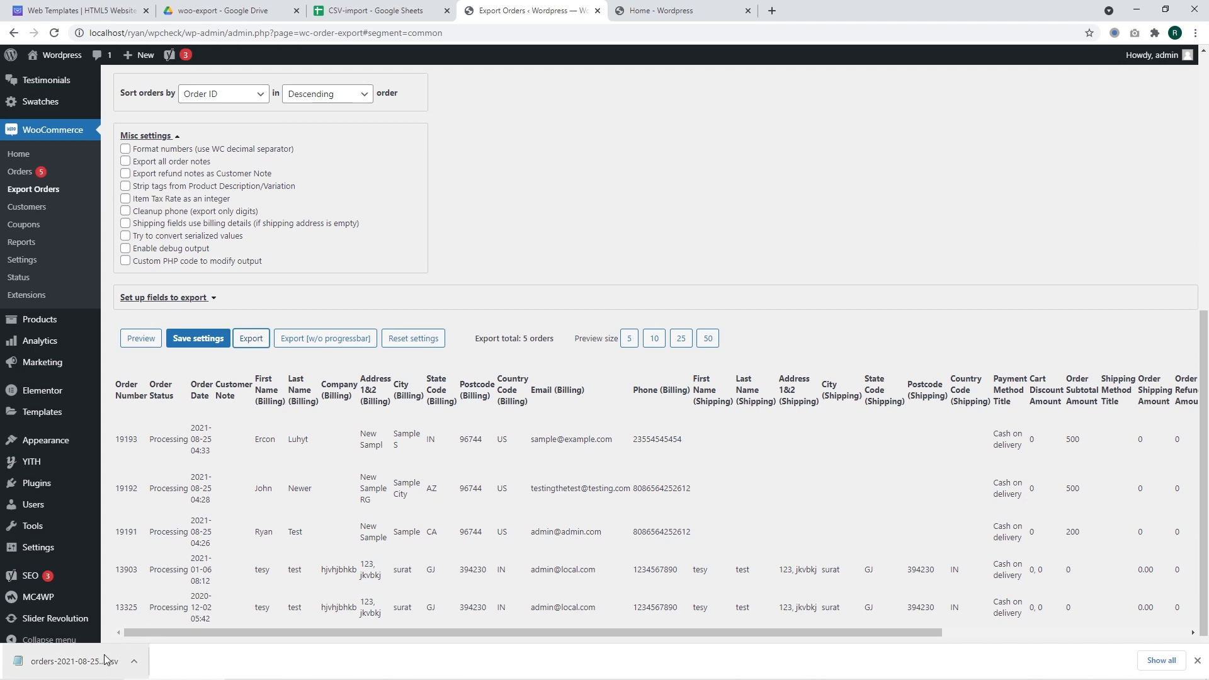
click(133, 661)
click(145, 625)
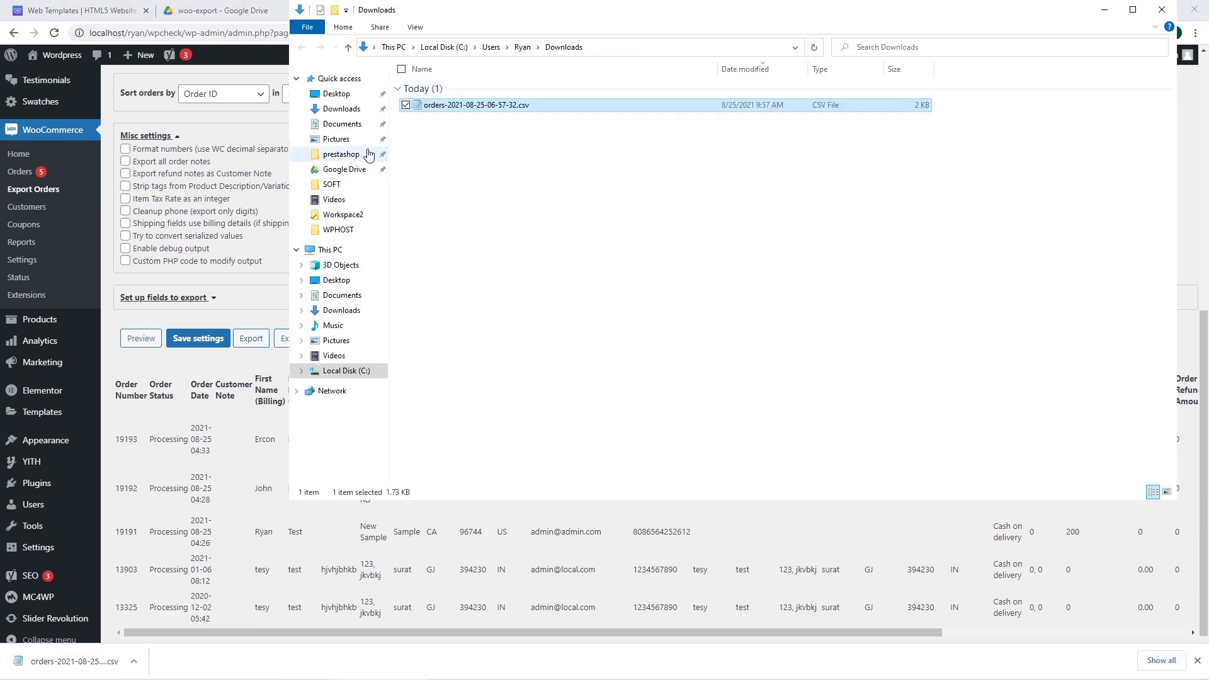
click(239, 303)
click(372, 7)
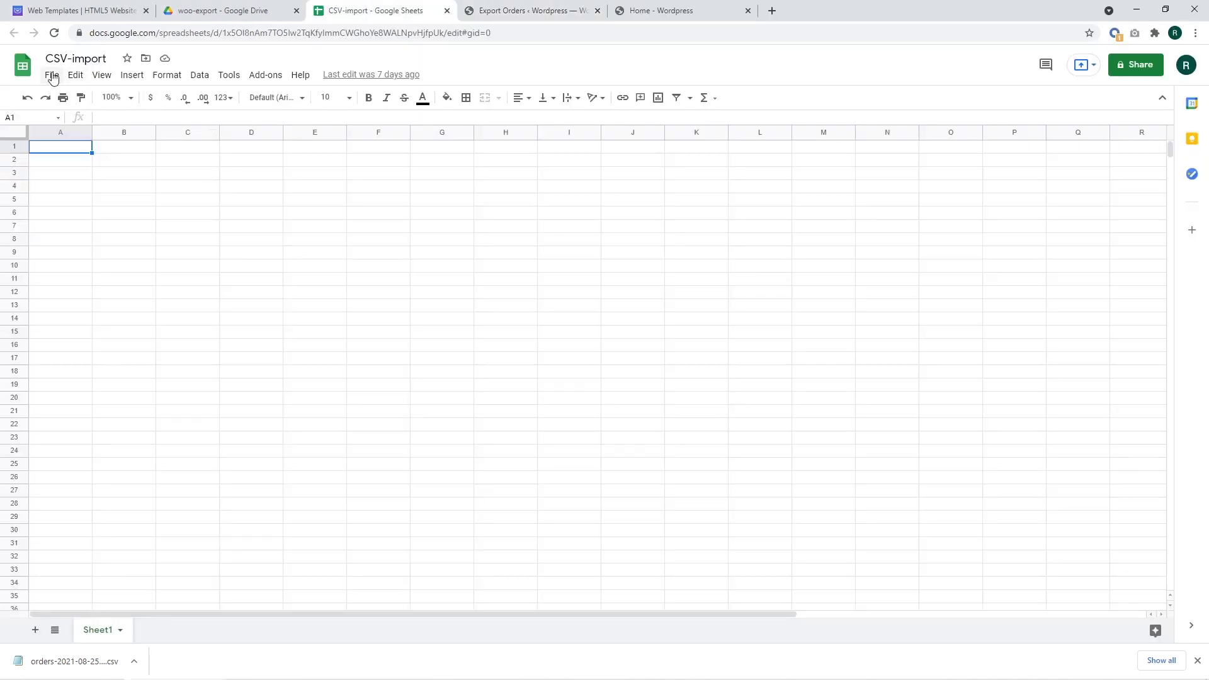
click(53, 76)
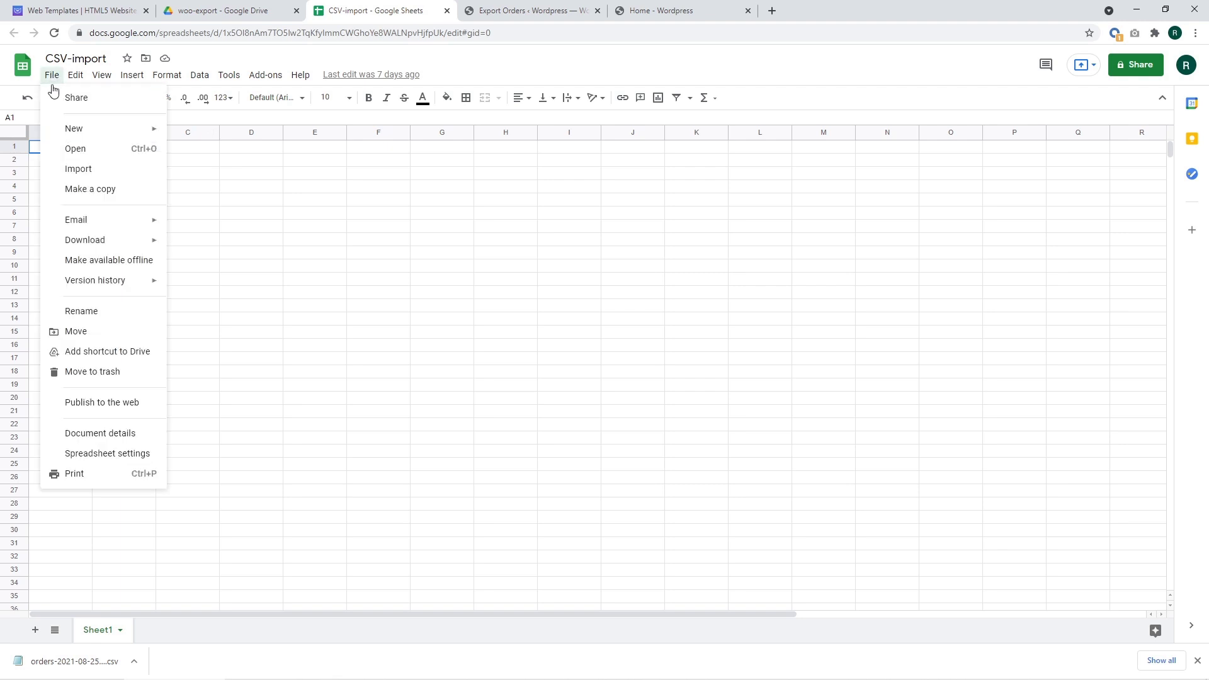
click(80, 169)
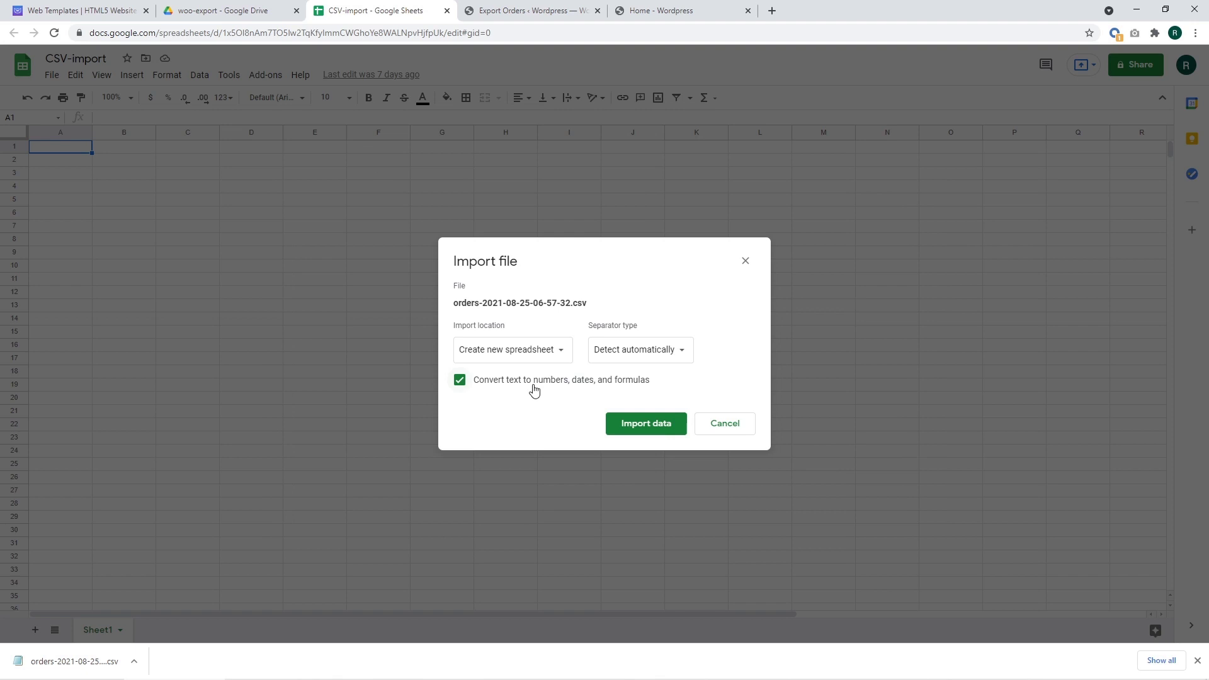
click(533, 384)
click(644, 426)
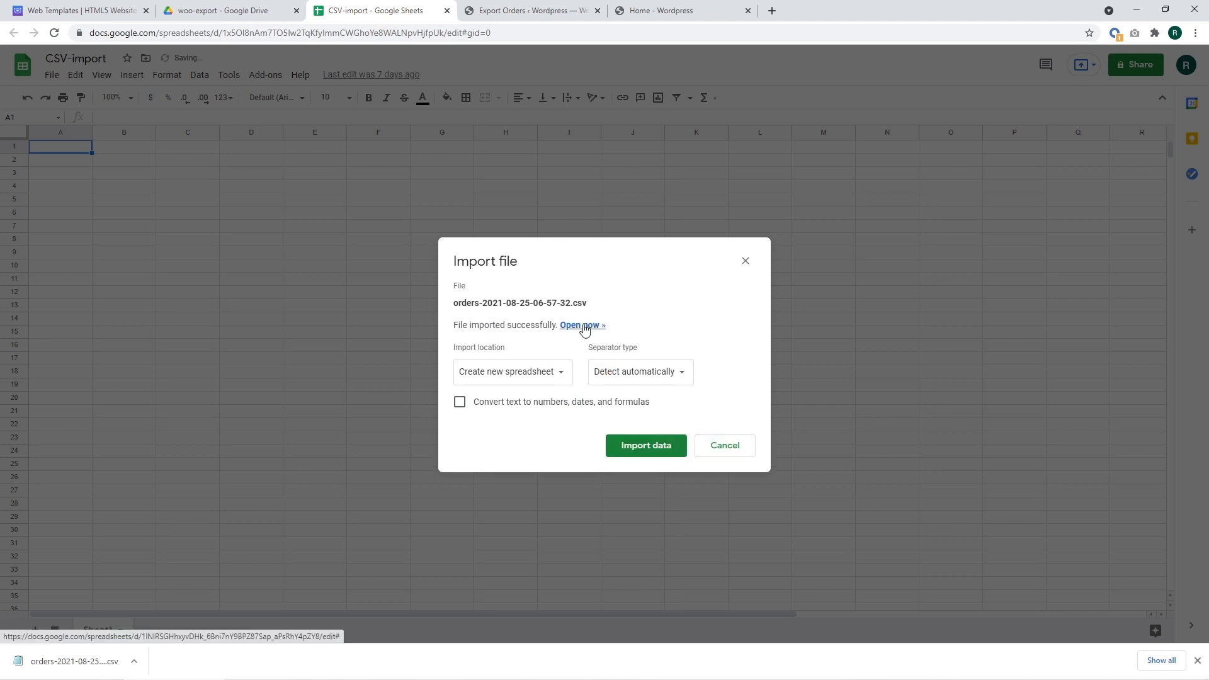
click(580, 325)
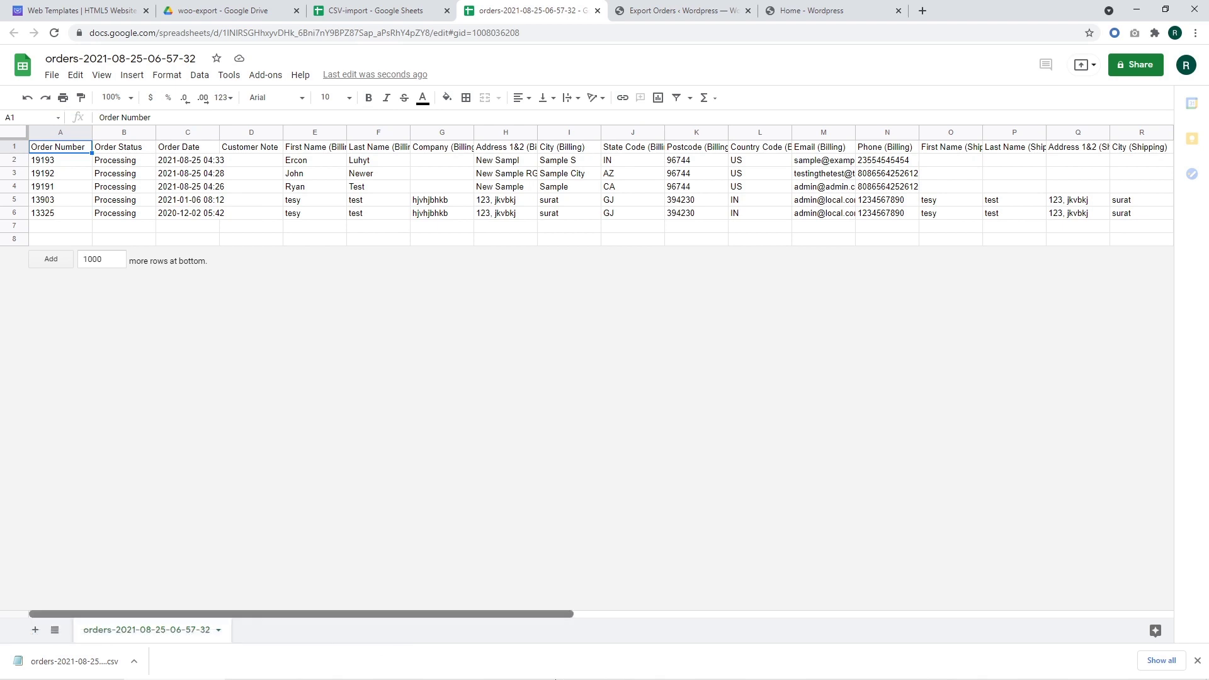
Examine the imported order spreadsheet across all its columns, including the customer note and shipping address cells.
drag(245, 612, 555, 612)
click(75, 614)
click(1198, 662)
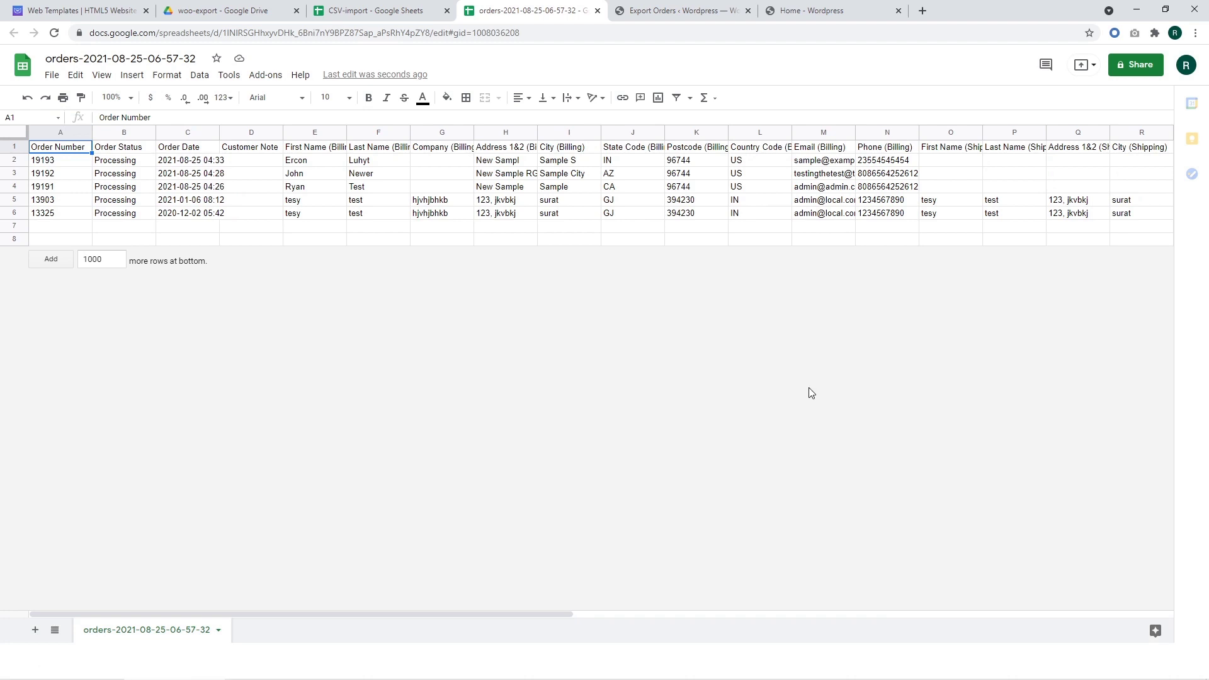
click(251, 173)
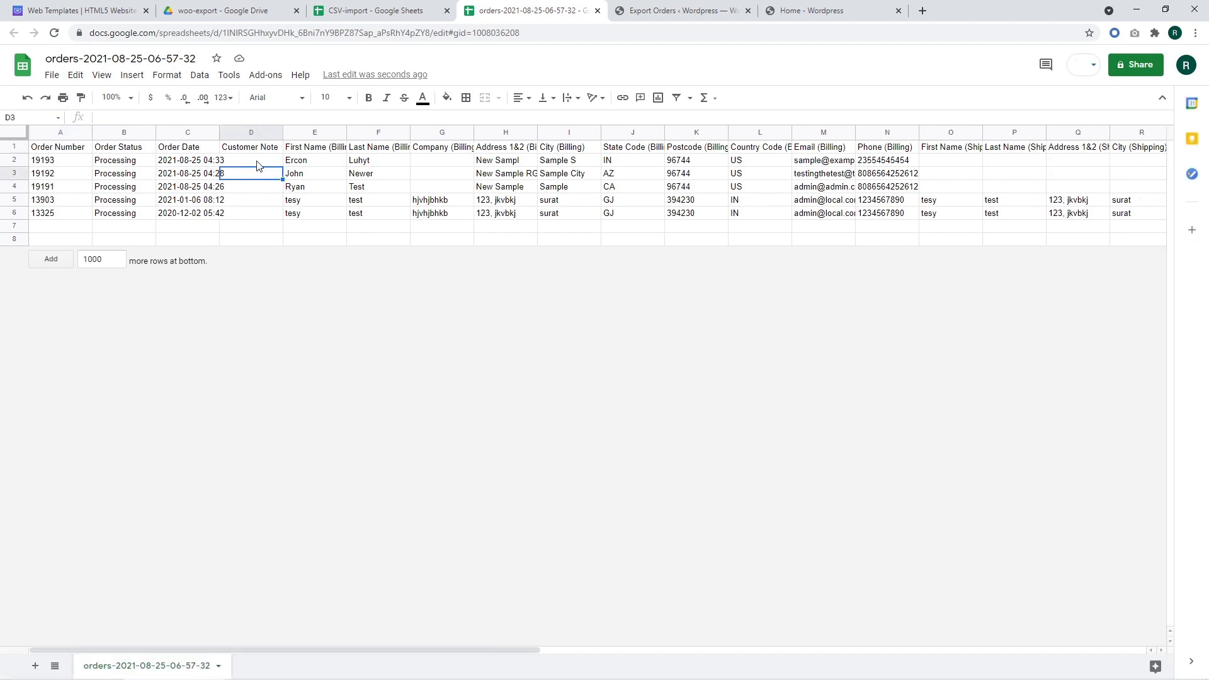
click(240, 204)
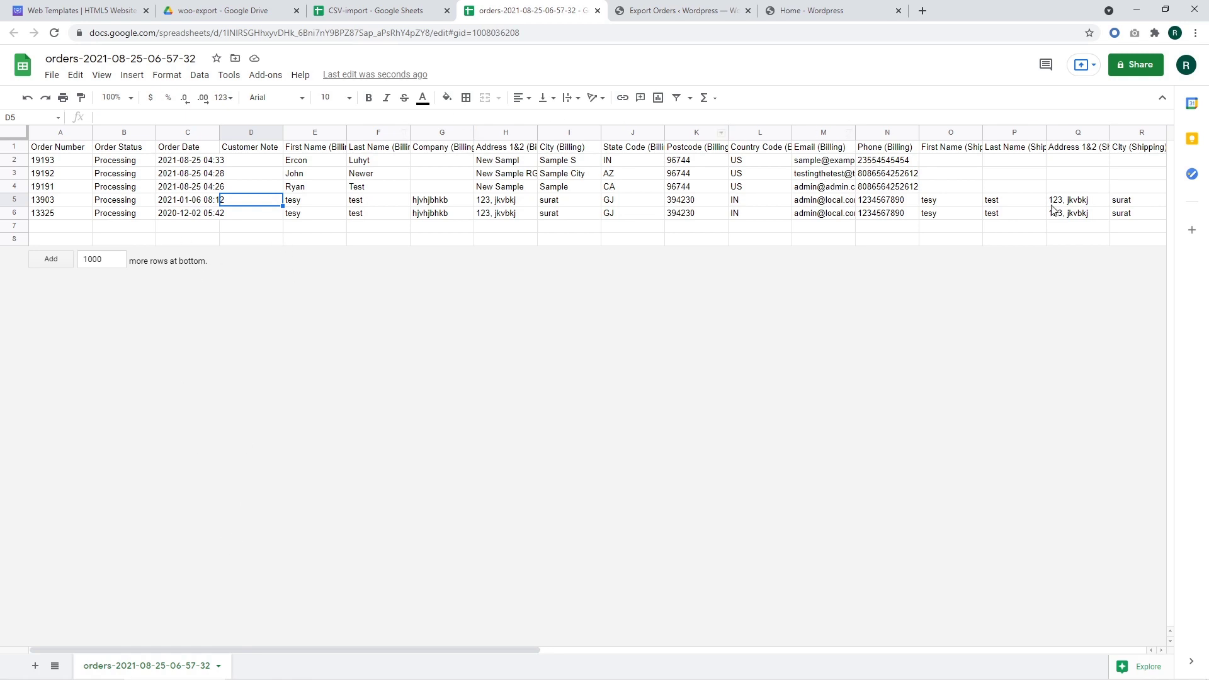
click(1087, 201)
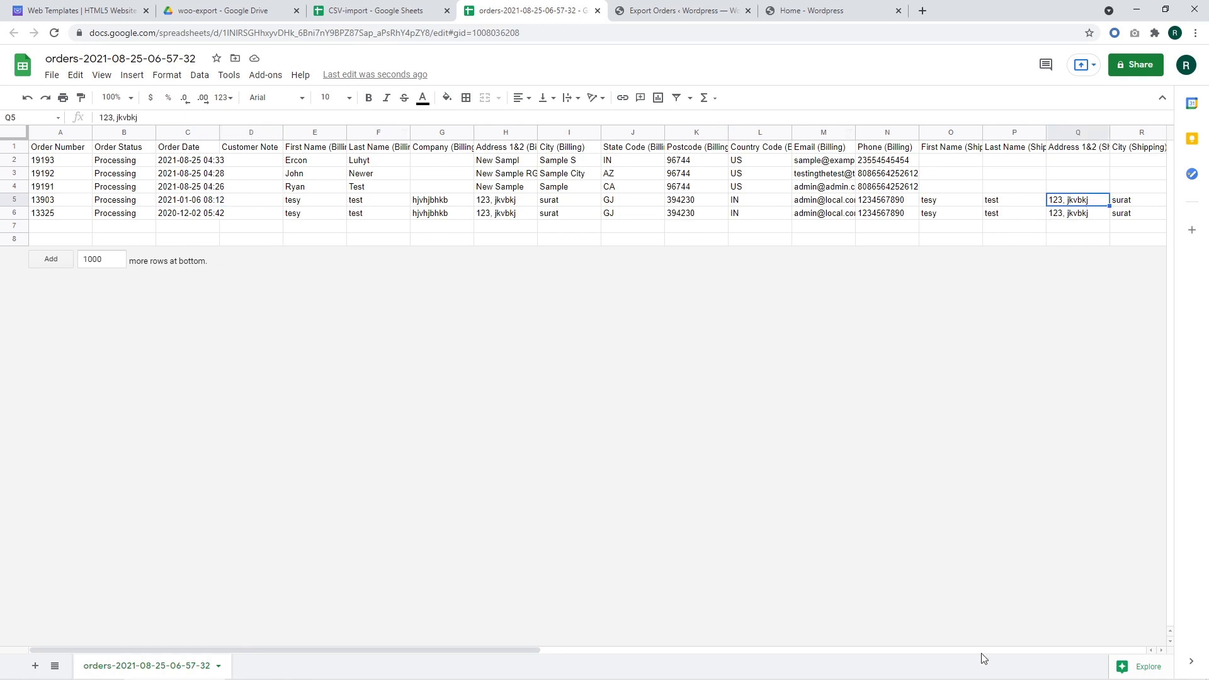
drag(985, 652, 382, 578)
Switch back to WordPress and open the WooCommerce orders list, leaving the export page without saving changes.
click(680, 11)
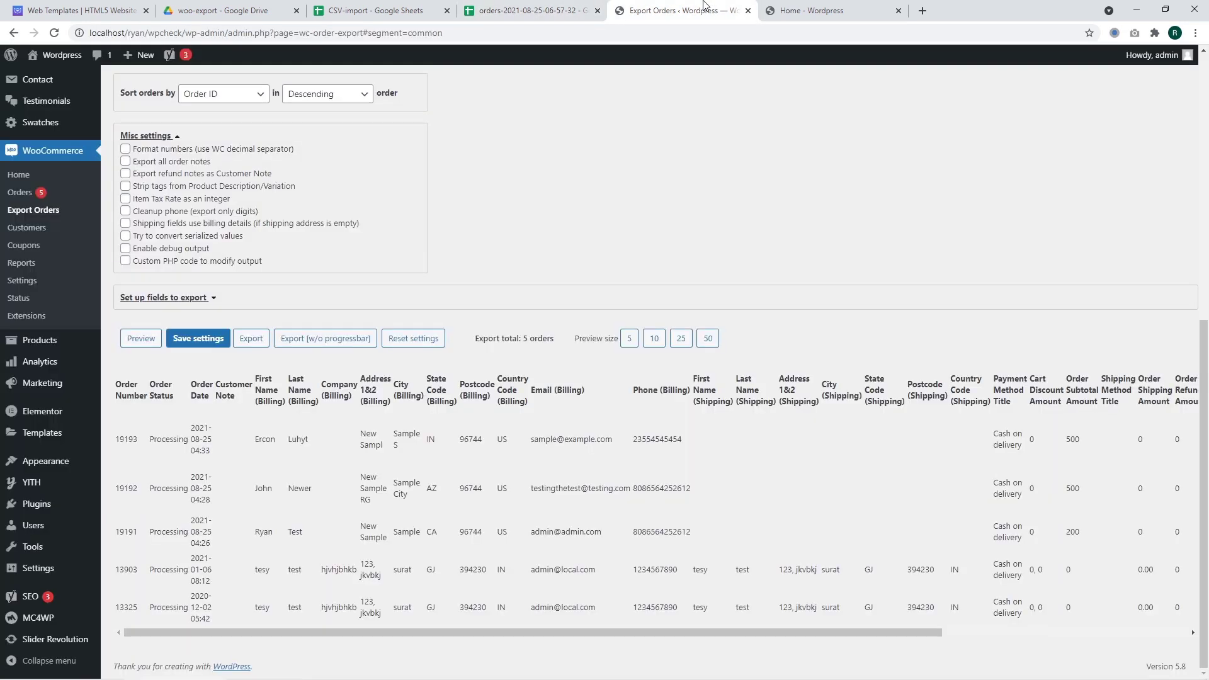
scroll(692, 357, up, 8)
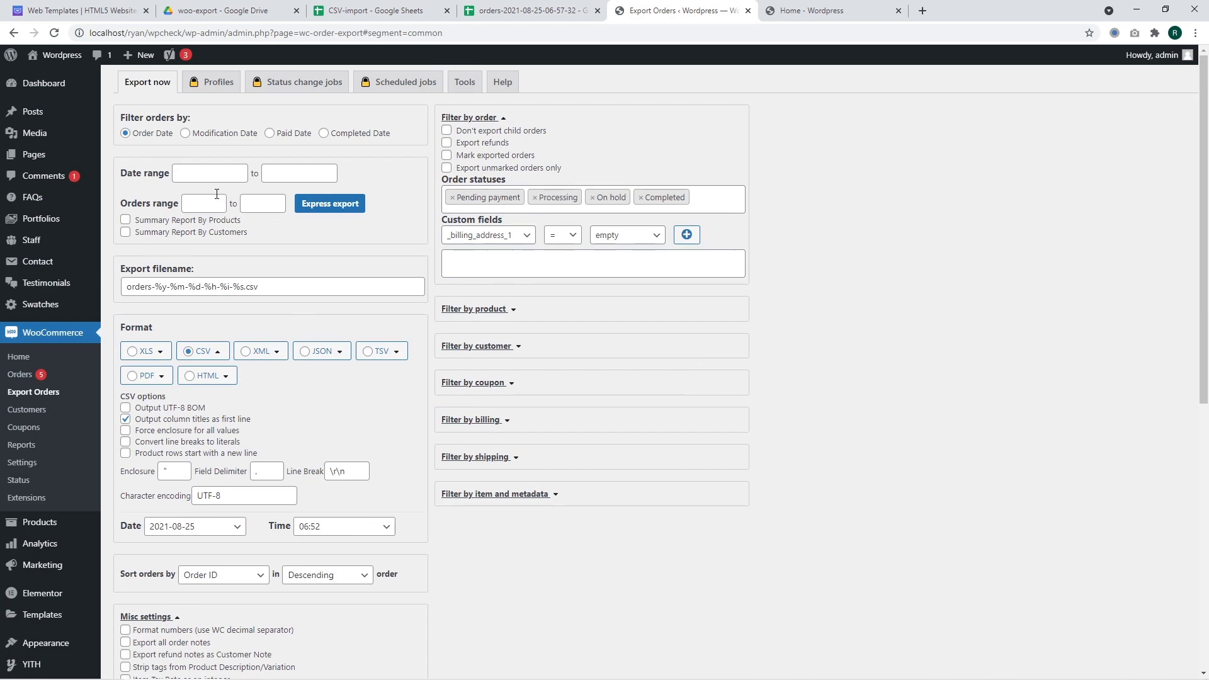
click(21, 376)
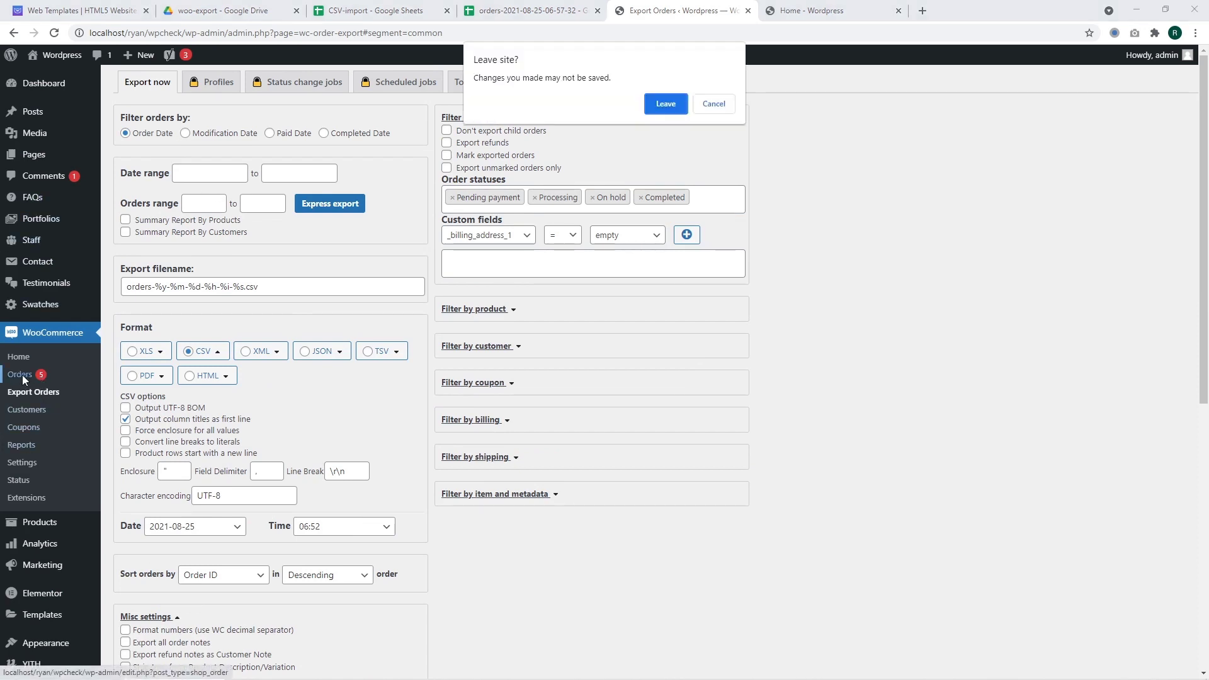
click(660, 107)
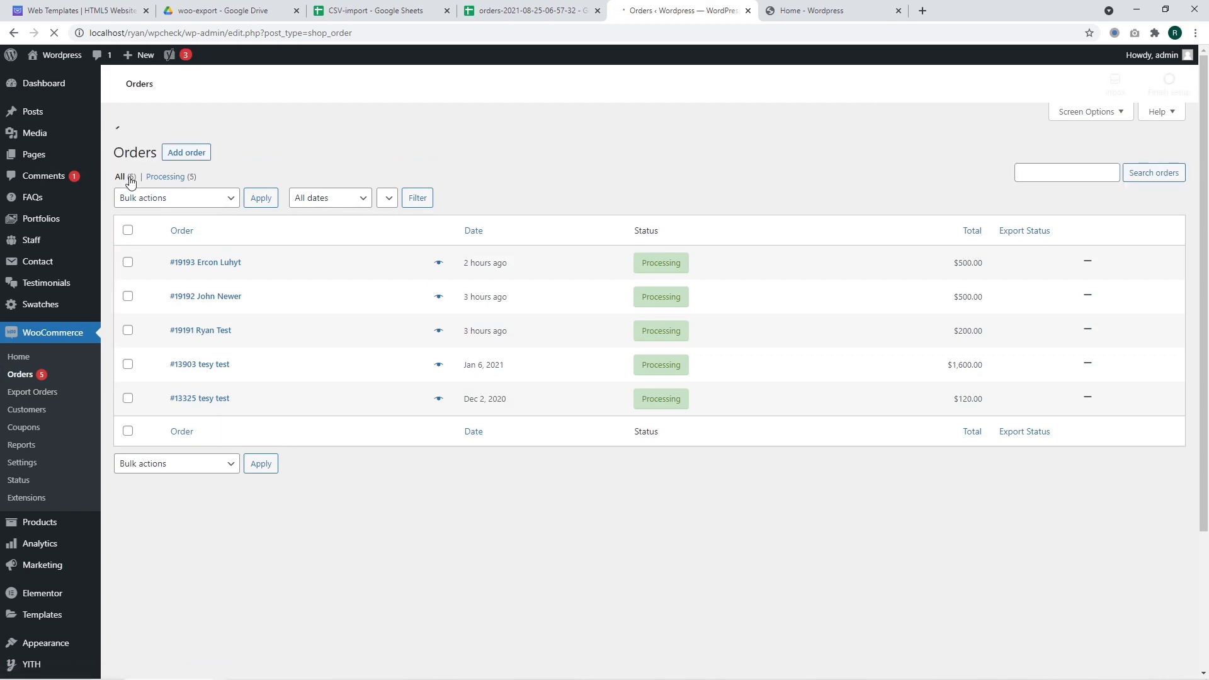
Select all orders in the list and export them in bulk as XLSX.
click(129, 204)
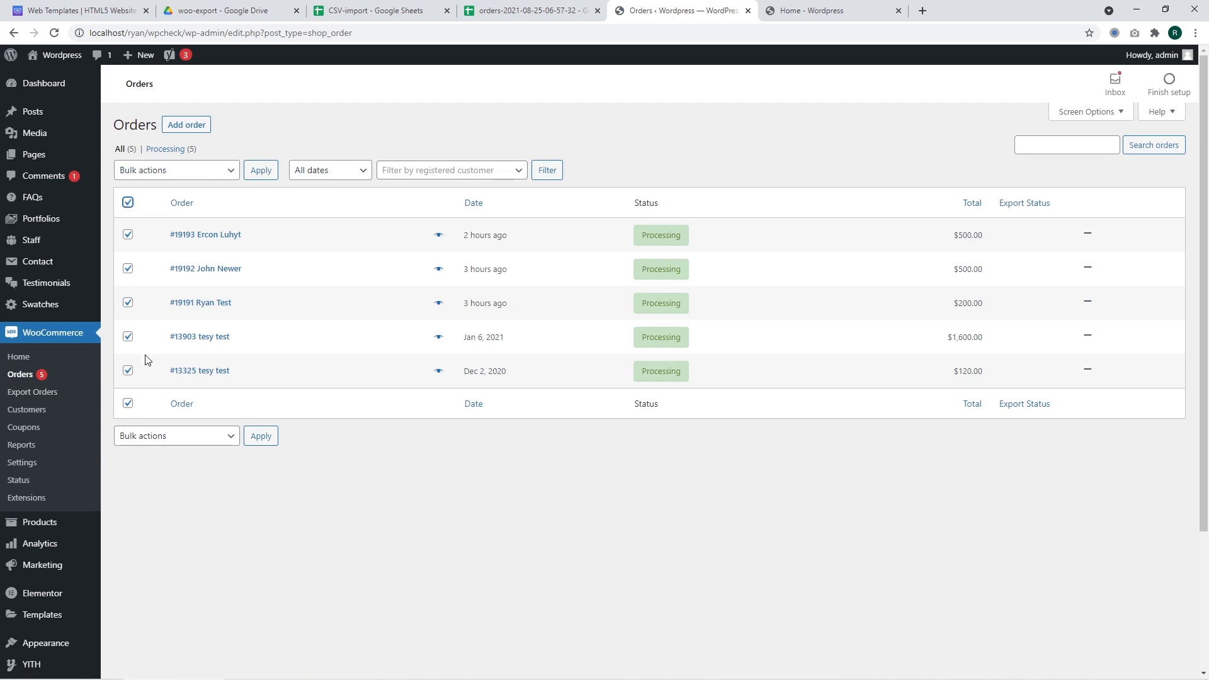
click(182, 174)
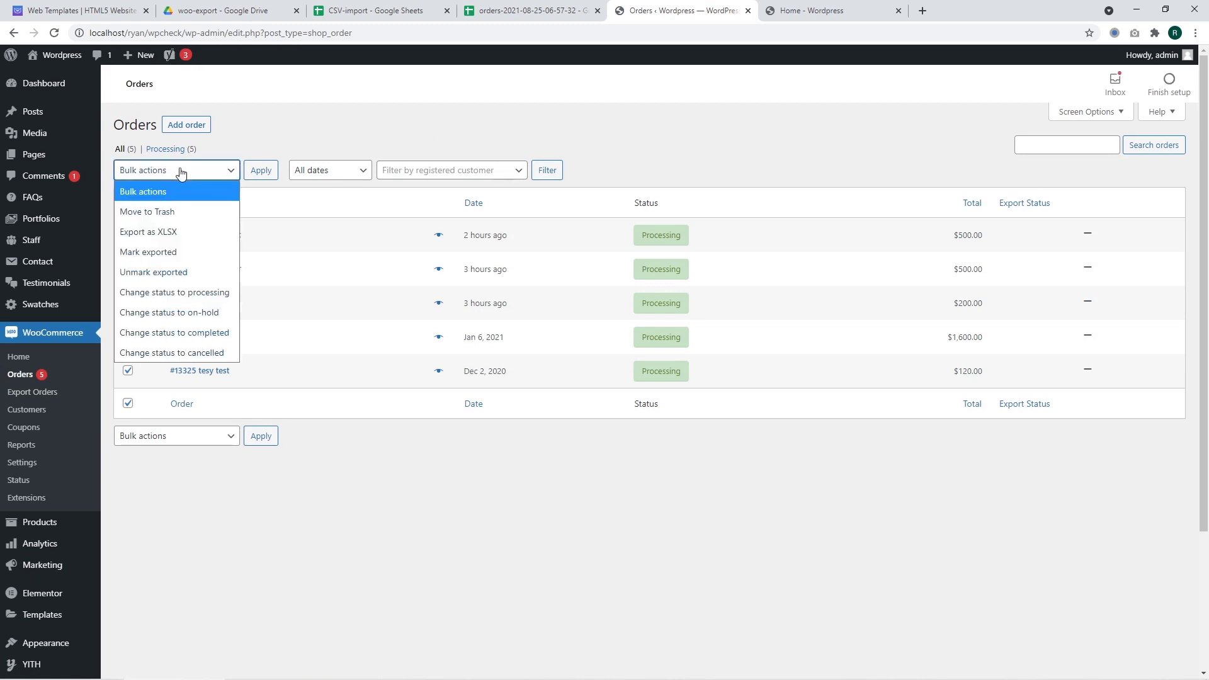
click(156, 238)
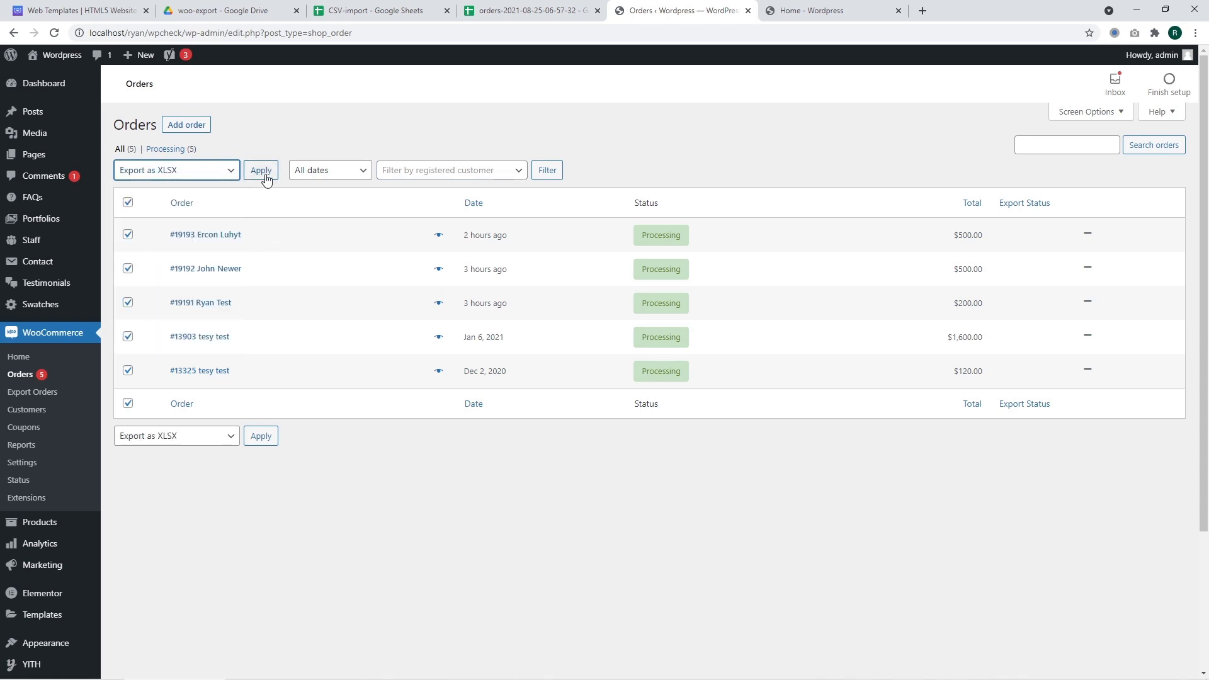
click(265, 175)
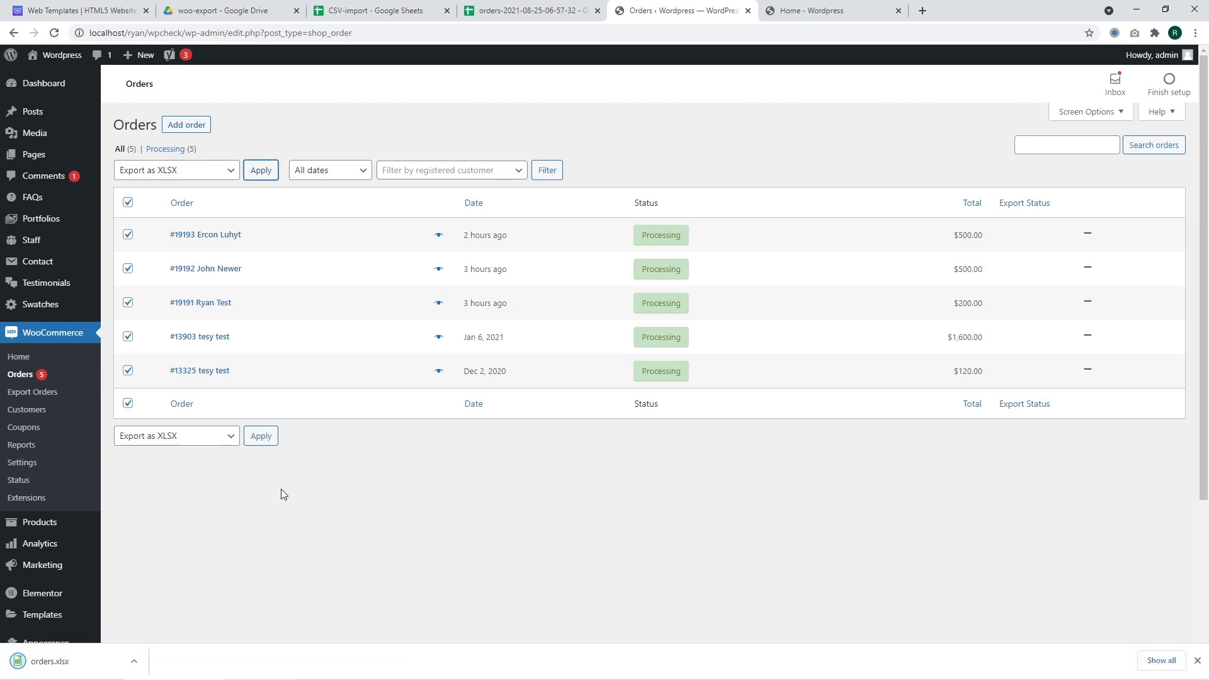
Open the downloaded orders.xlsx in LibreOffice Calc, examine its columns, and close the file.
click(86, 666)
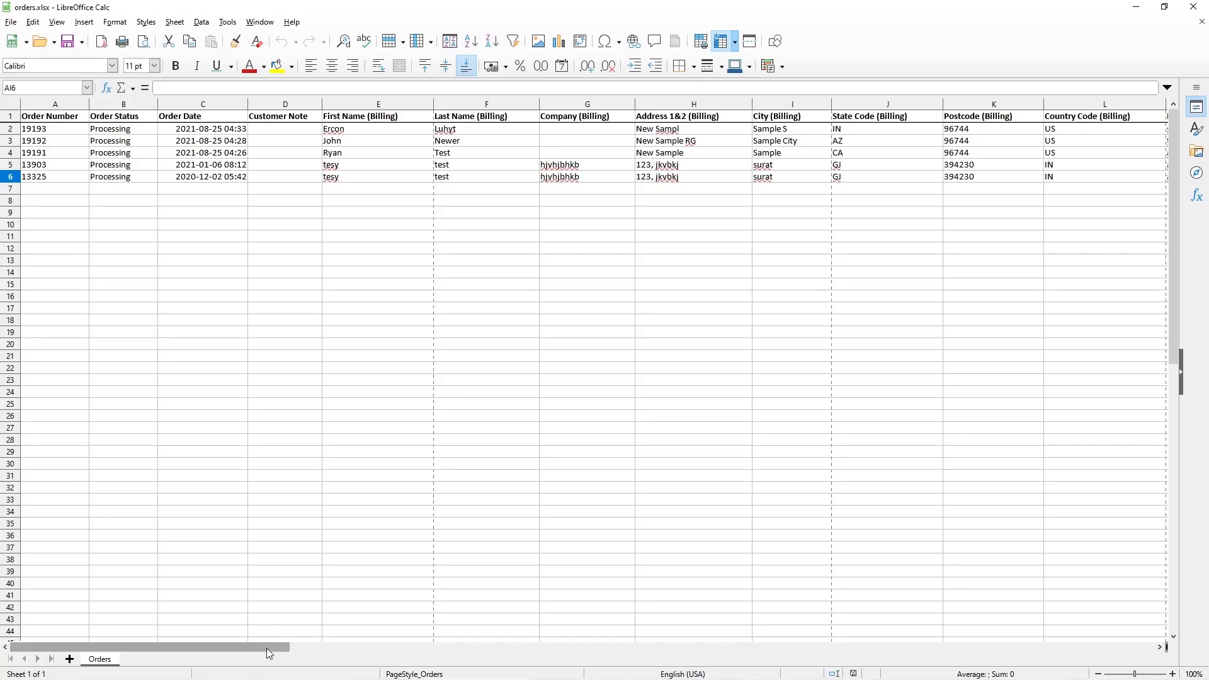
drag(266, 648, 224, 599)
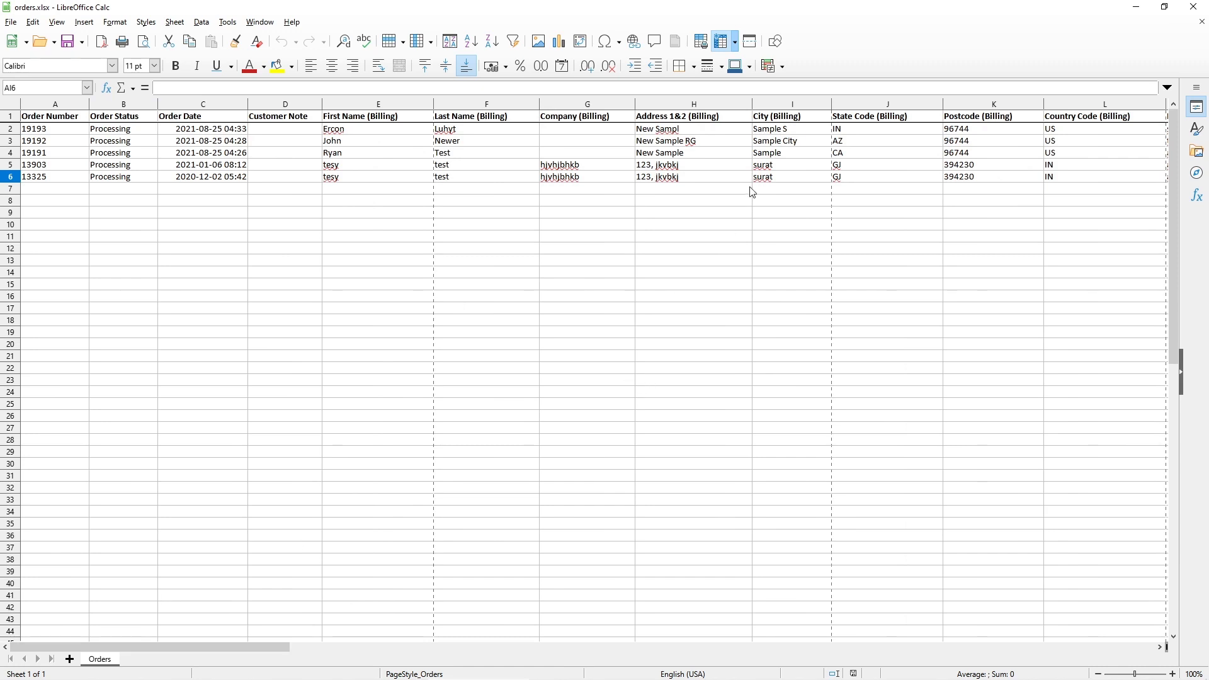
click(1193, 7)
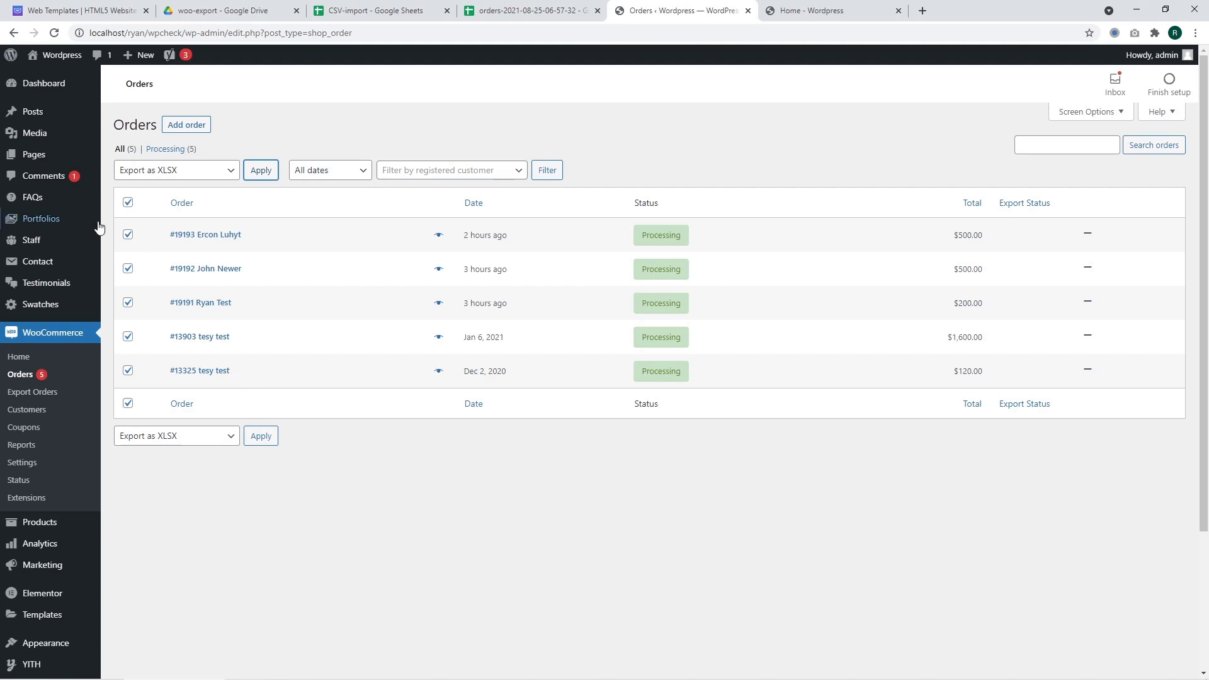
Deactivate the Advanced Order Export For WooCommerce plugin from the installed plugins list.
scroll(62, 424, down, 2)
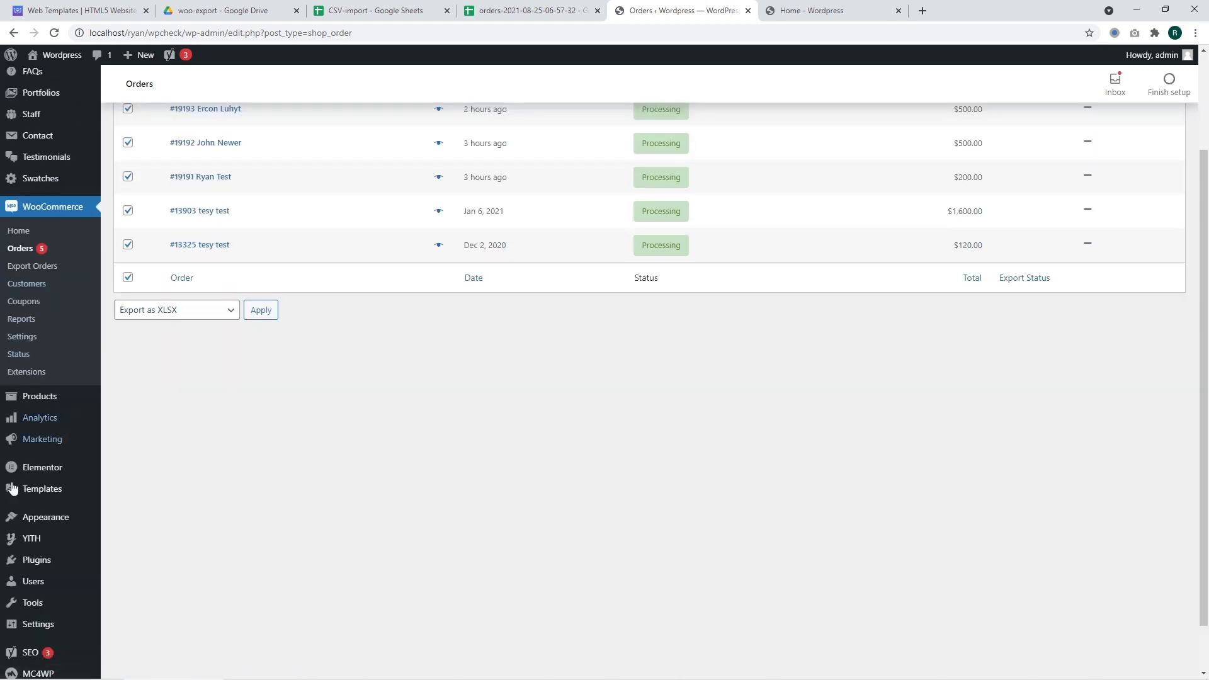
scroll(74, 554, down, 1)
mouse_move(36, 504)
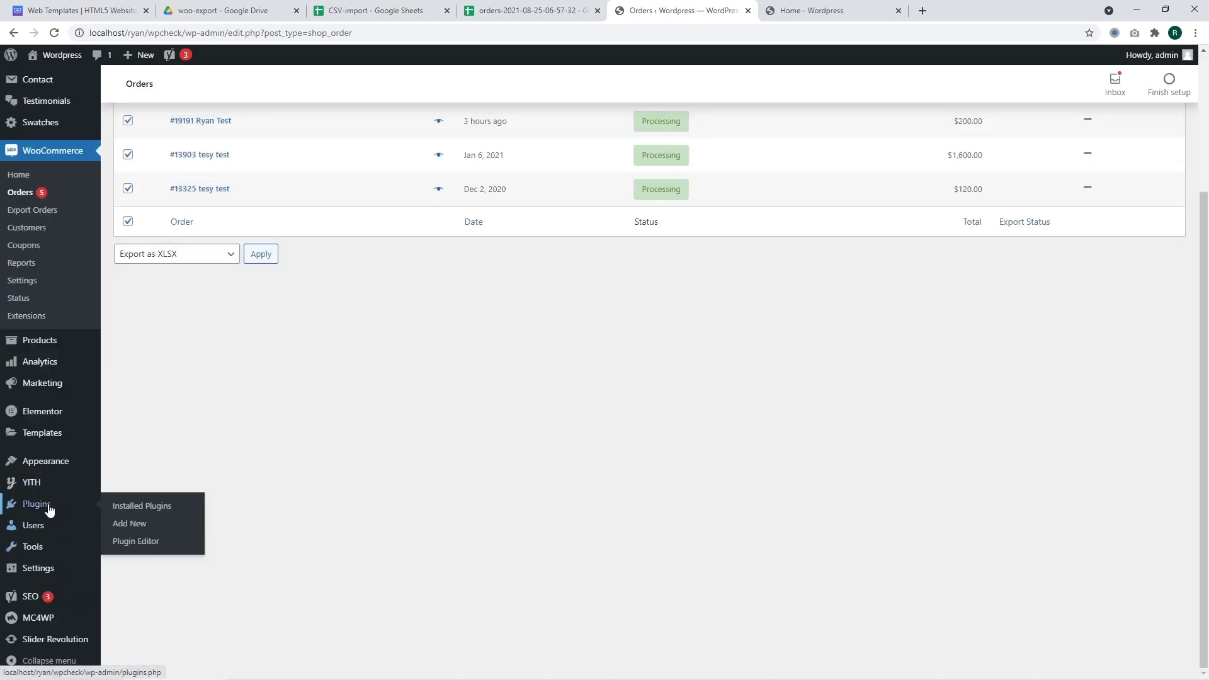
click(153, 510)
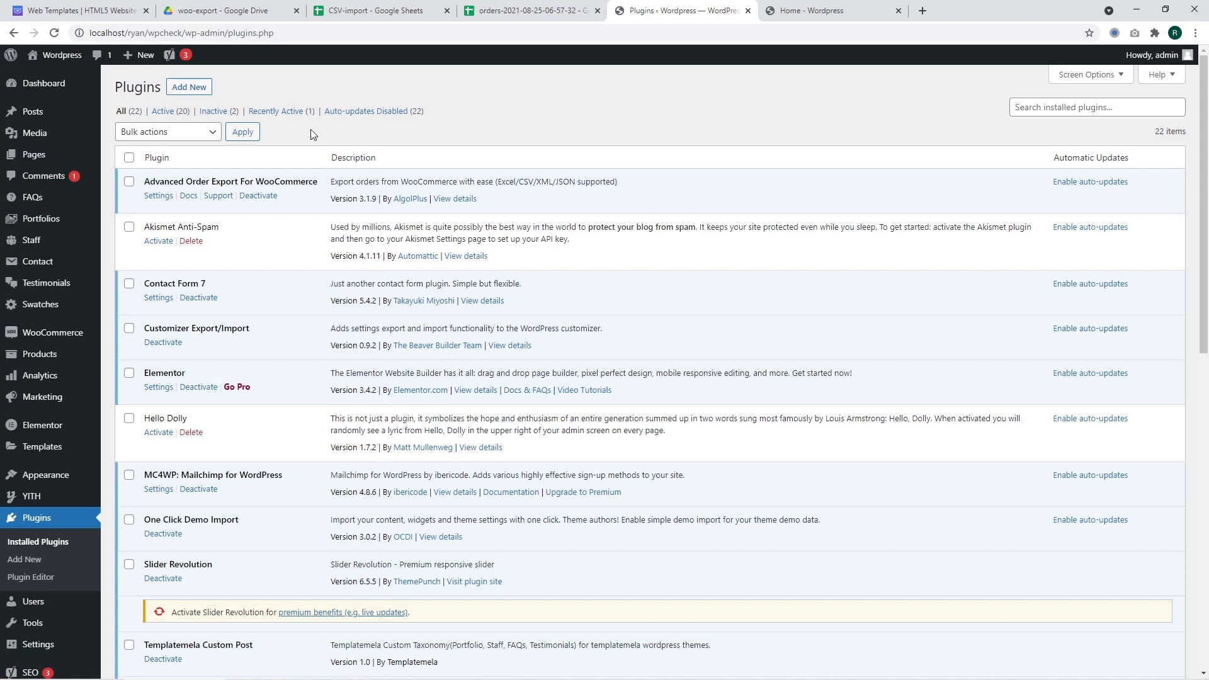
click(265, 196)
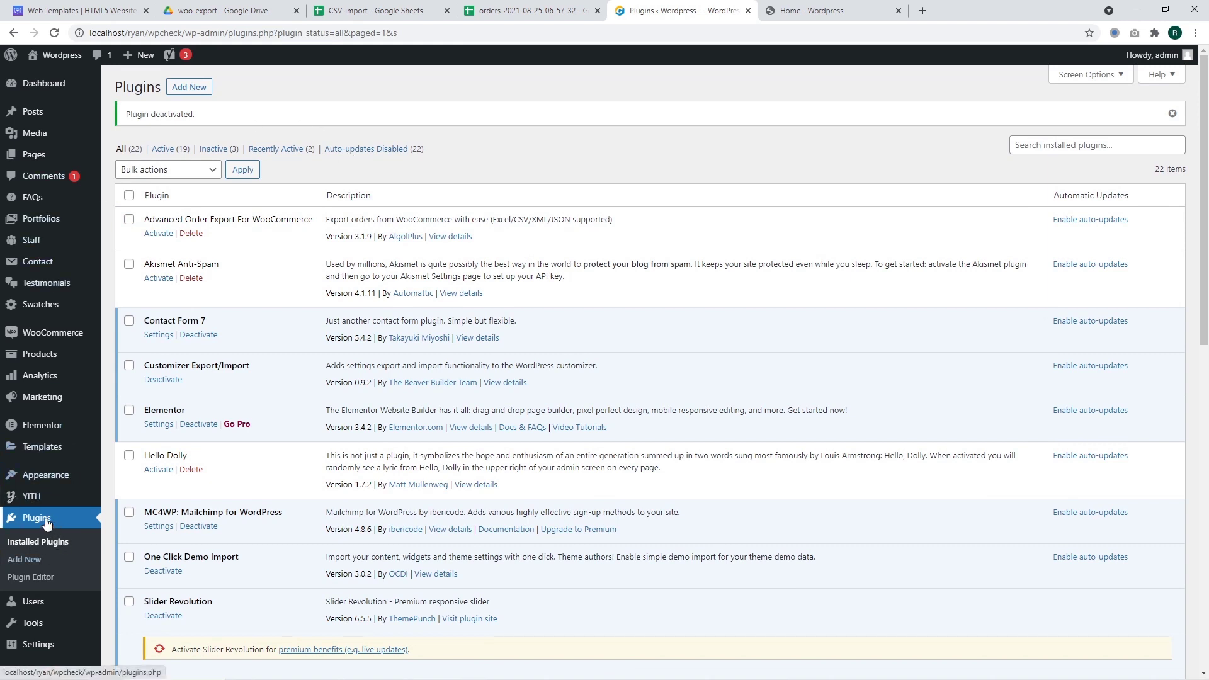
Search the plugins available to add for "woocommerce - store exporter".
click(188, 87)
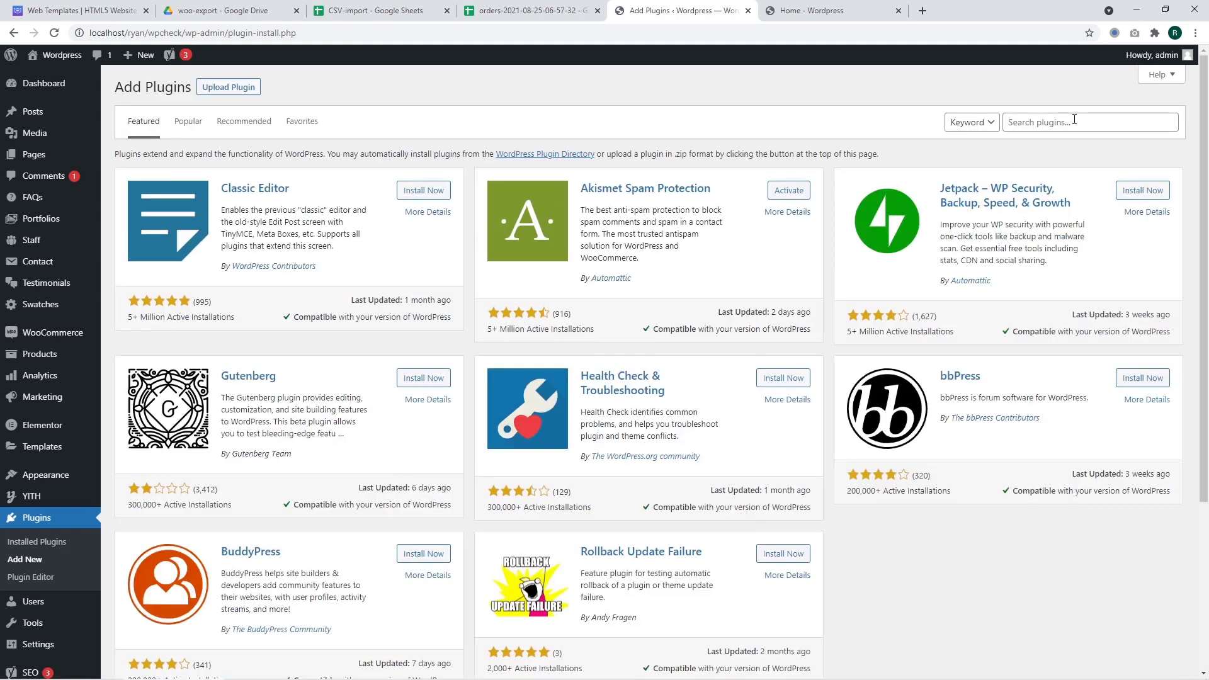
click(1074, 120)
text(w)
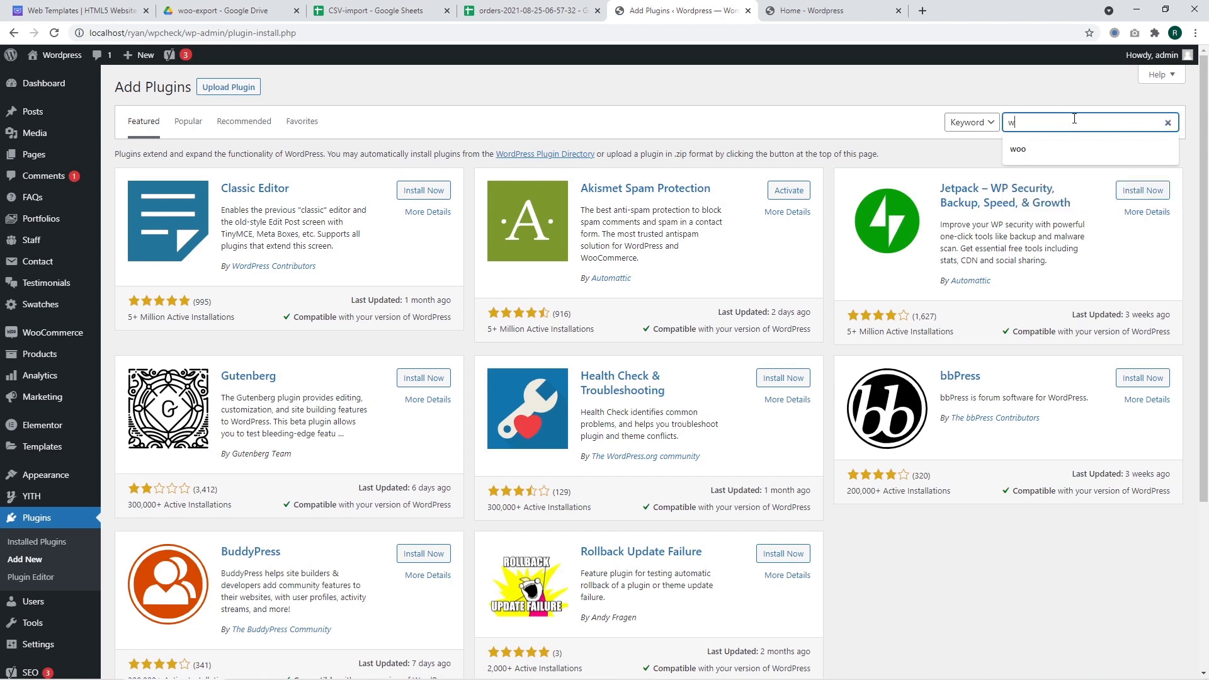
text(oocommer)
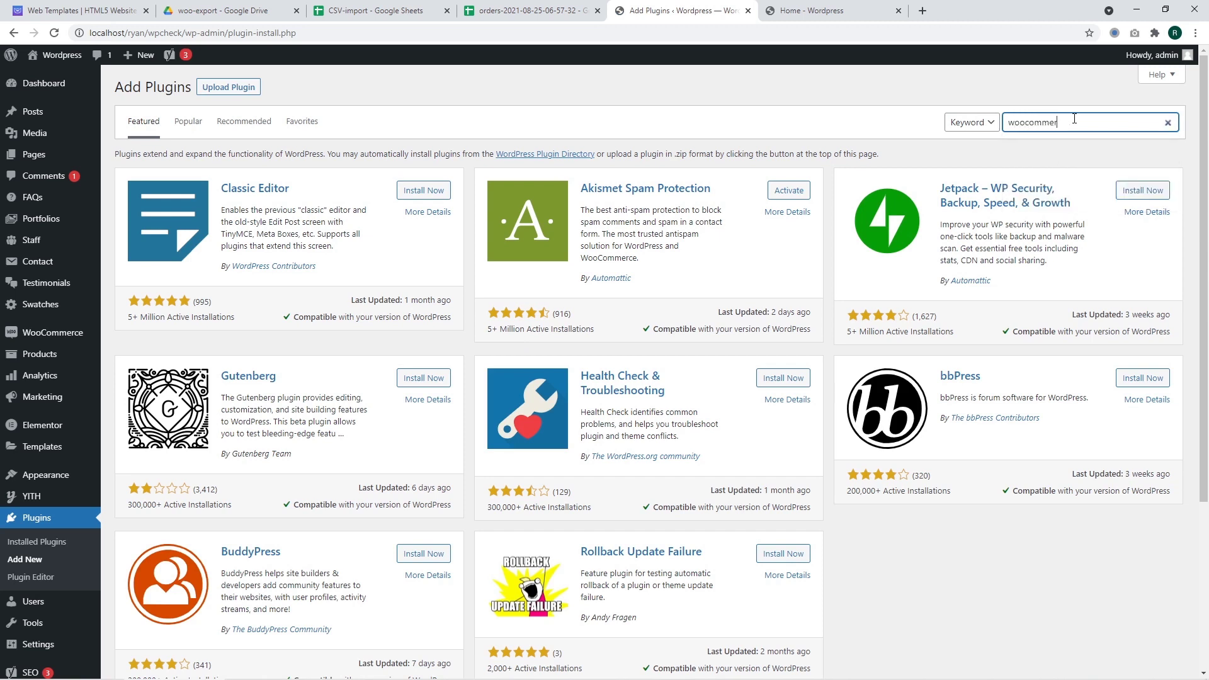
text(ce --store exporter)
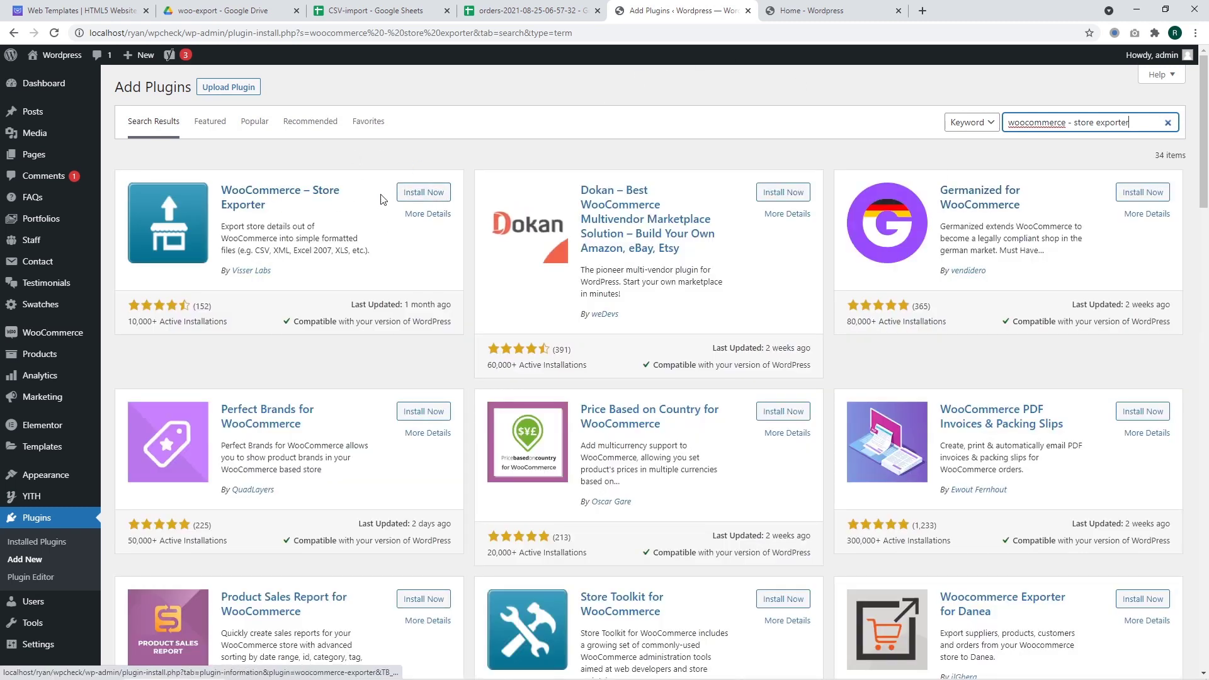
Install and activate the WooCommerce – Store Exporter plugin by Visser Labs, and open WooCommerce's Store Export page.
click(419, 194)
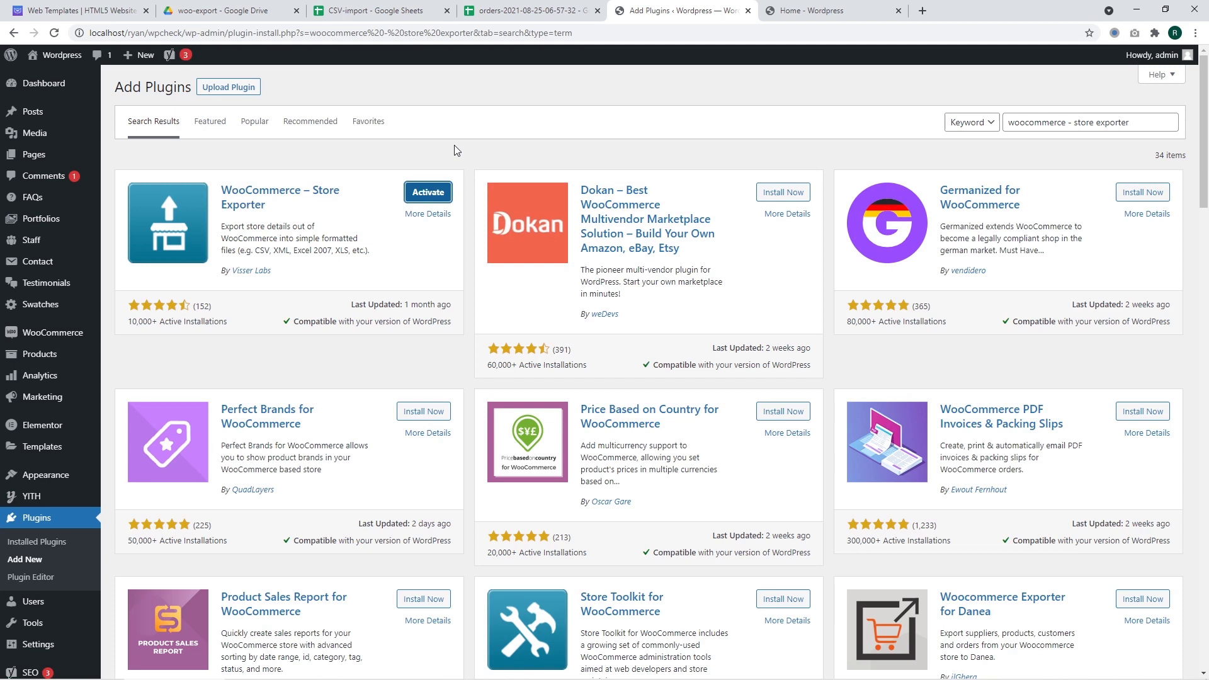
click(424, 199)
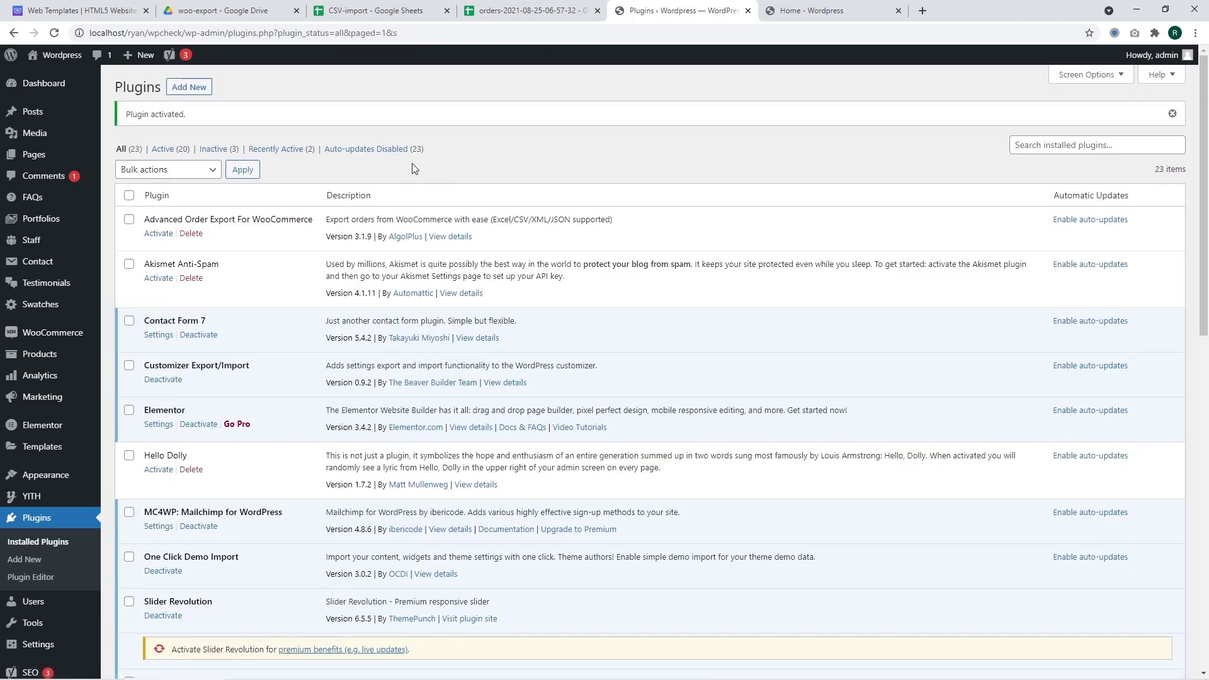
mouse_move(54, 340)
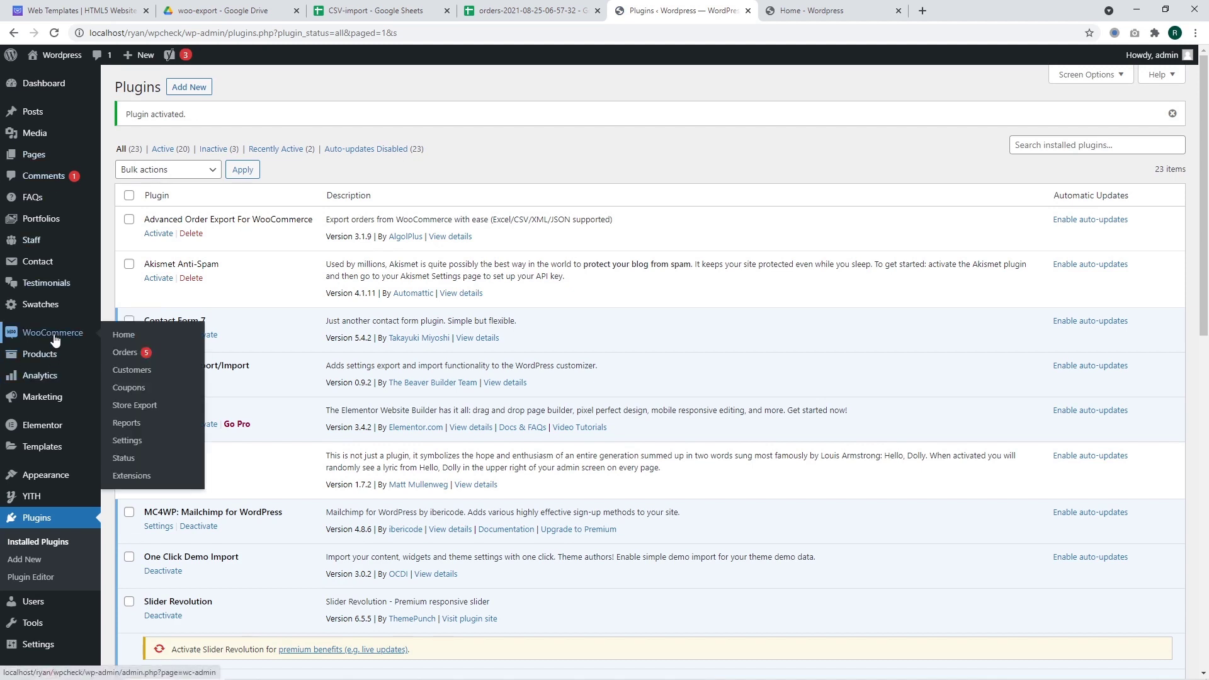
click(146, 405)
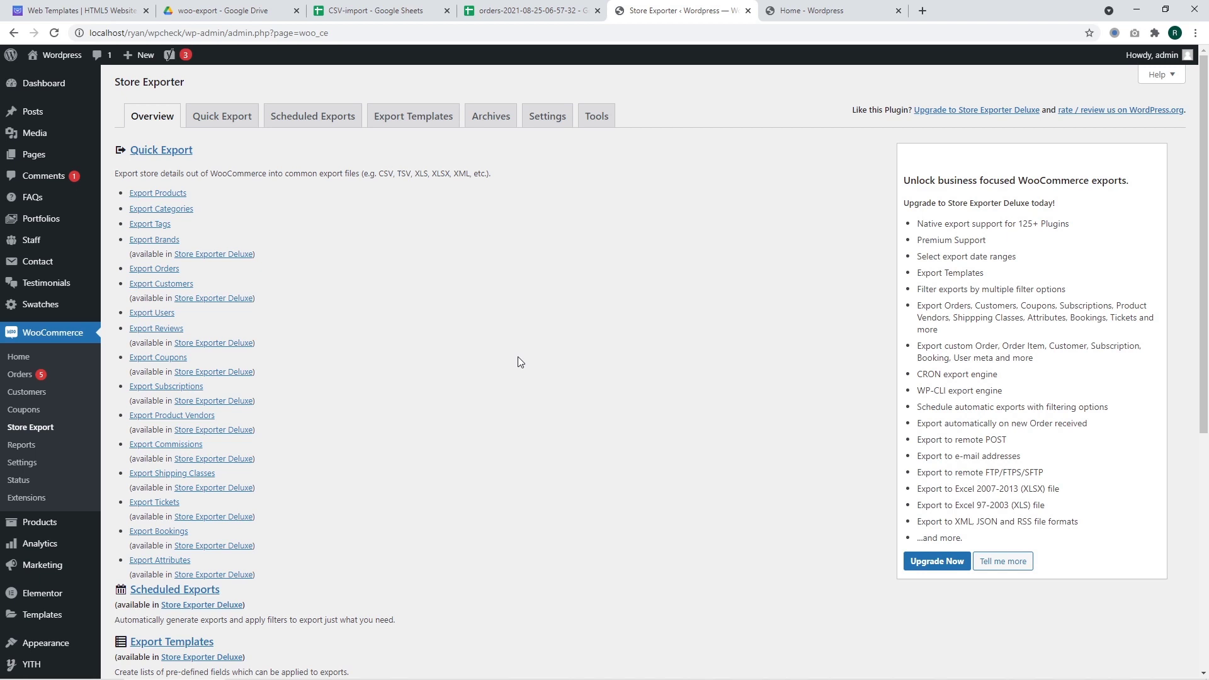
Examine Store Exporter's general and CSV settings, including the export filename, date format, field delimiter and header formatting.
click(595, 117)
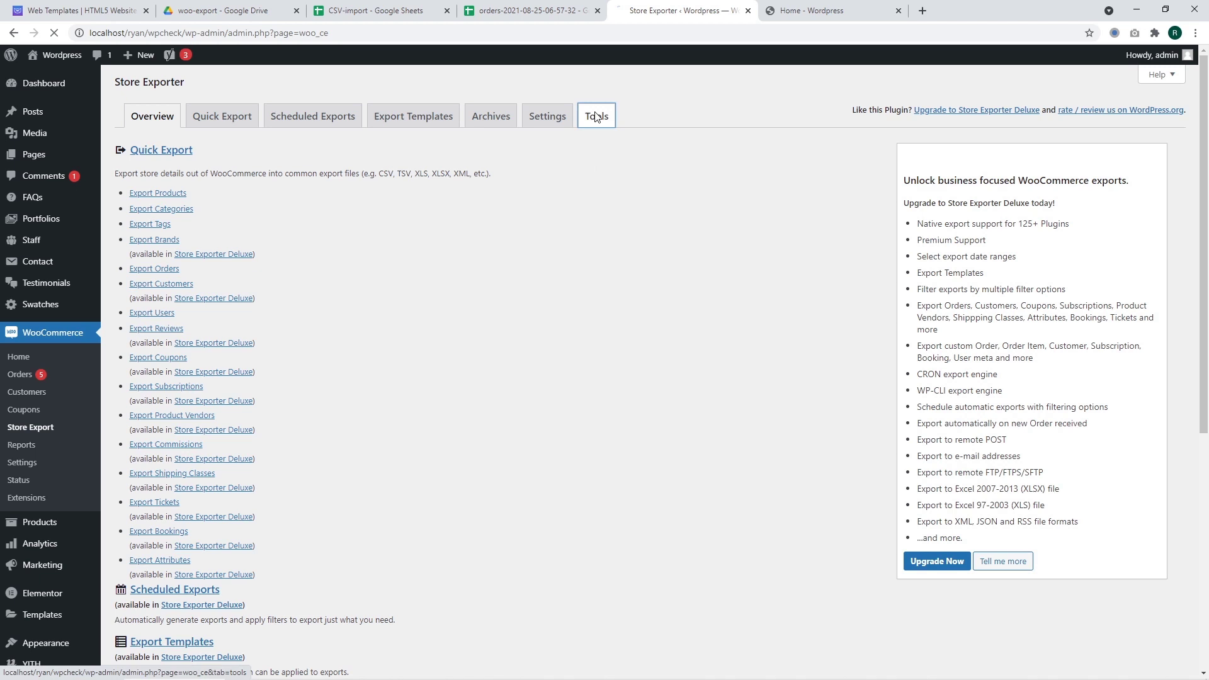
click(548, 123)
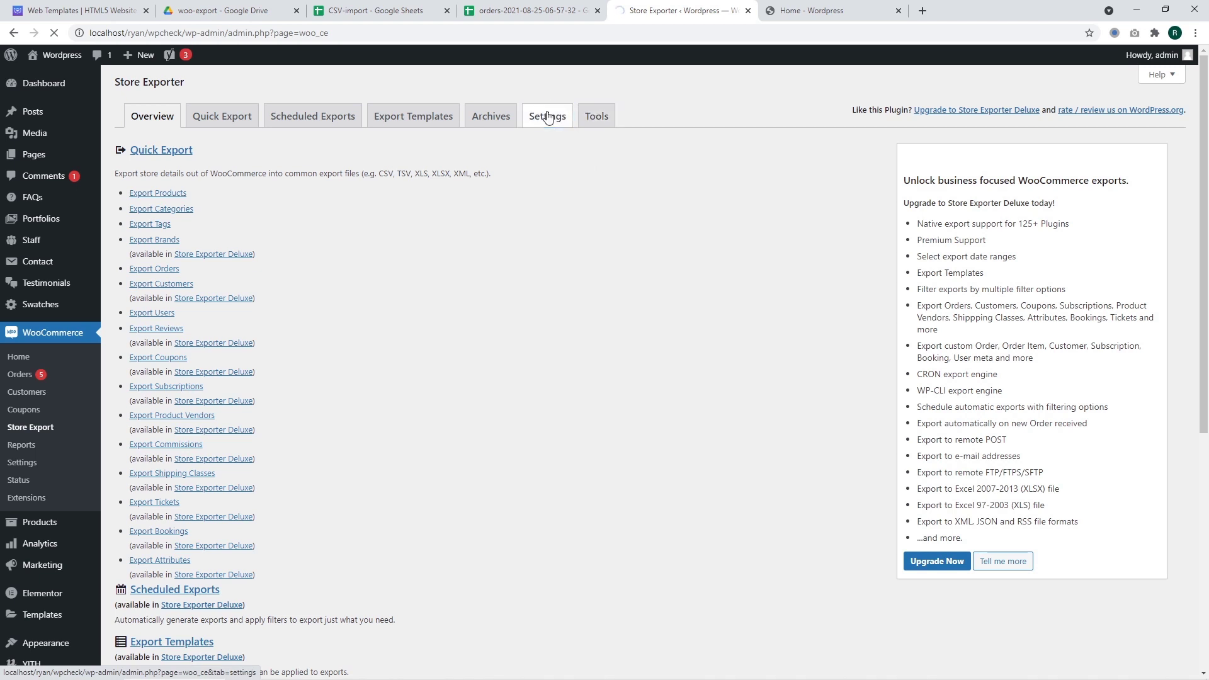
click(549, 117)
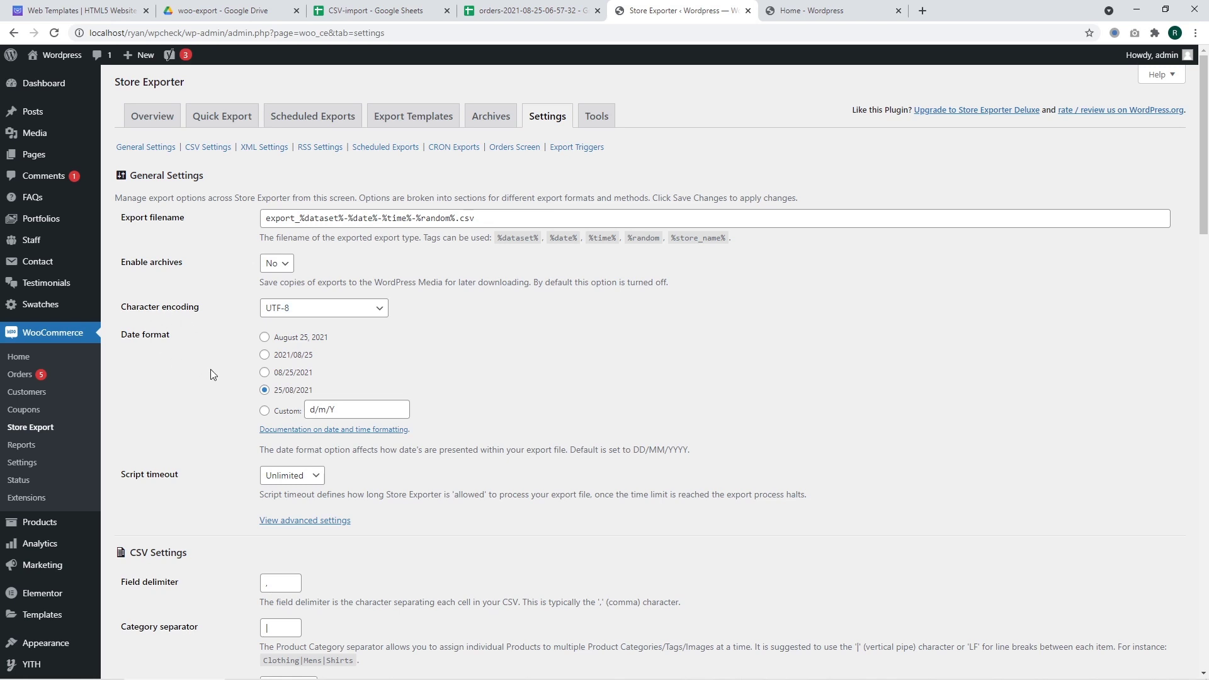
scroll(202, 403, down, 2)
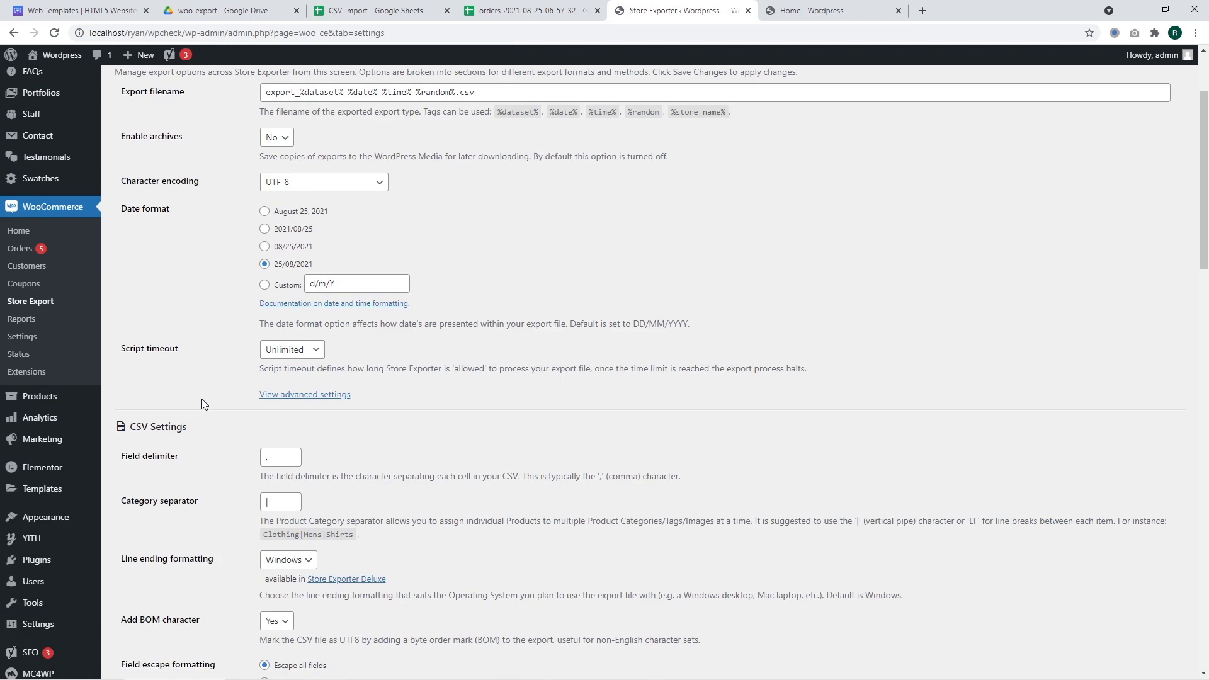
scroll(206, 351, down, 2)
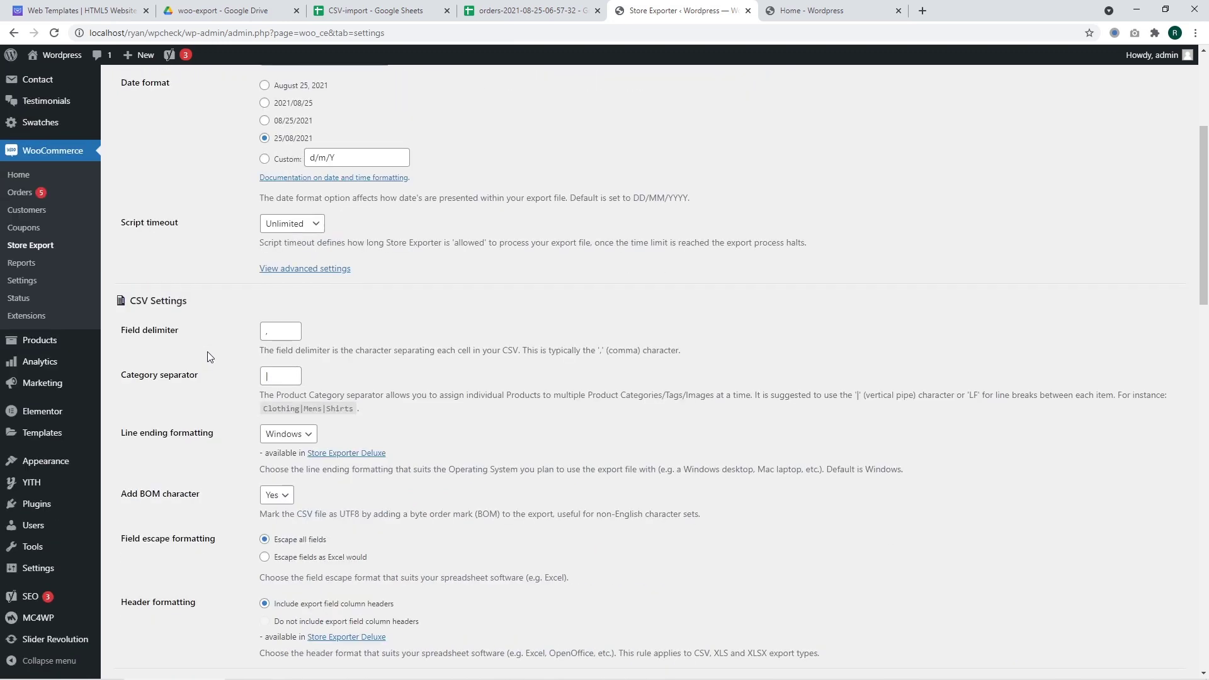
scroll(456, 427, down, 6)
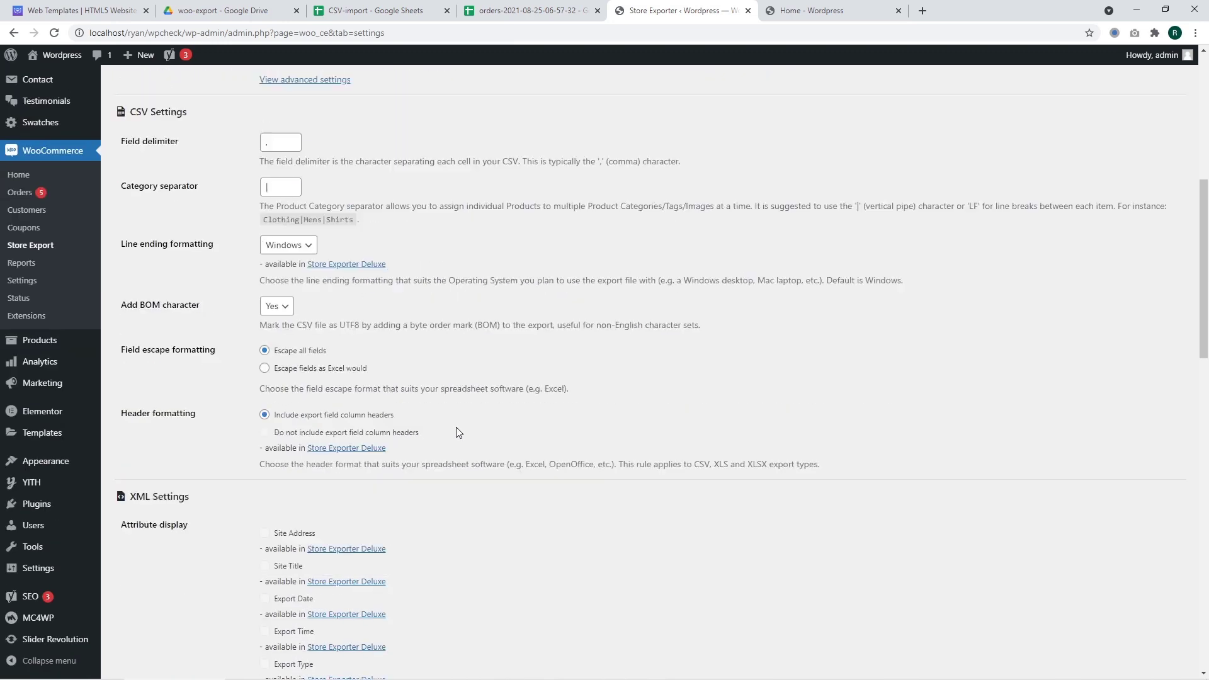
scroll(458, 432, up, 8)
scroll(456, 433, up, 2)
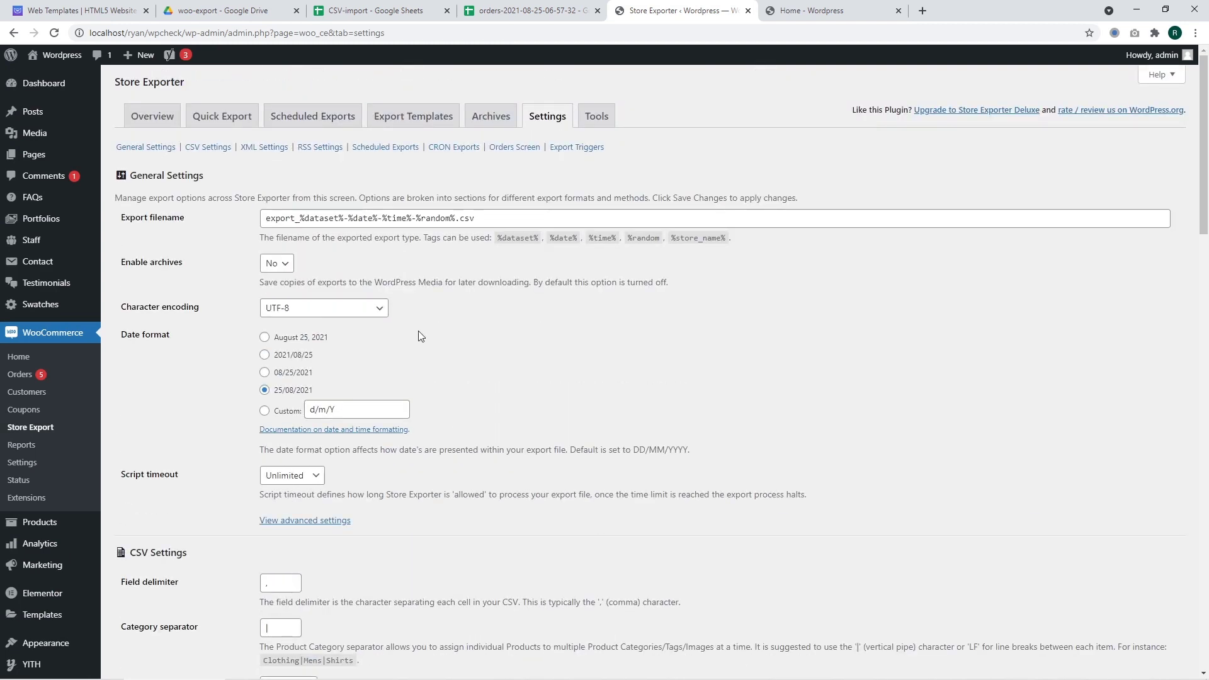
Open the Orders export from the Store Exporter overview and select all available order fields.
click(167, 120)
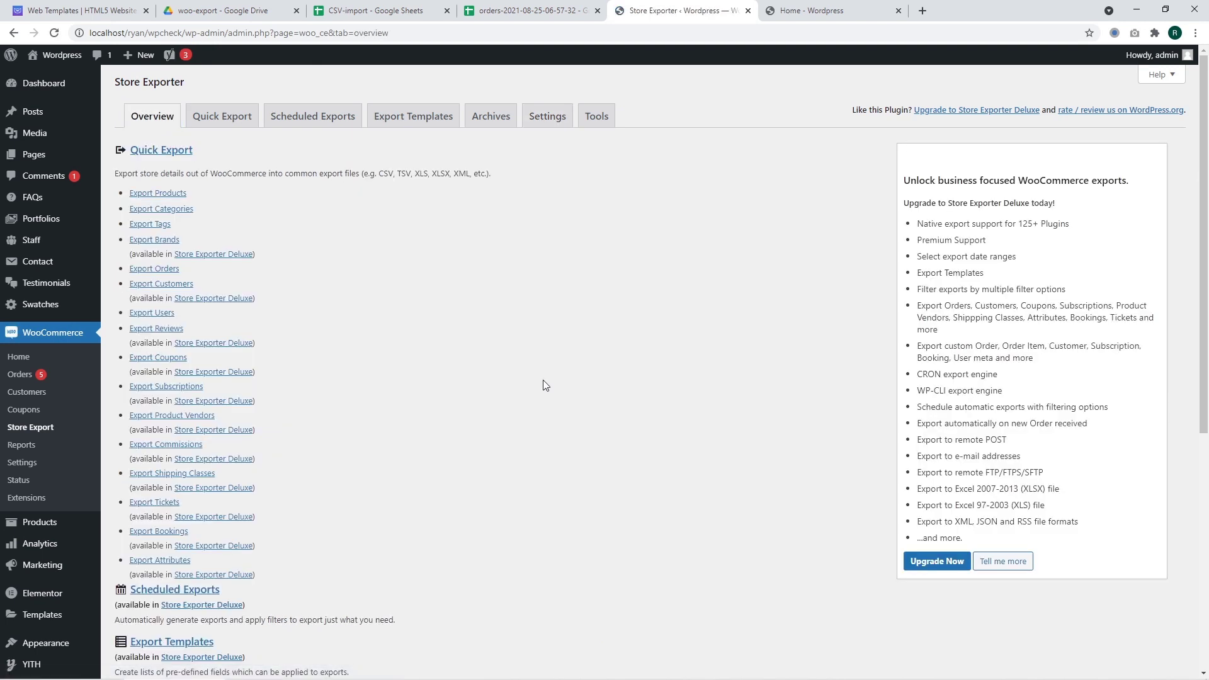
triple_click(156, 272)
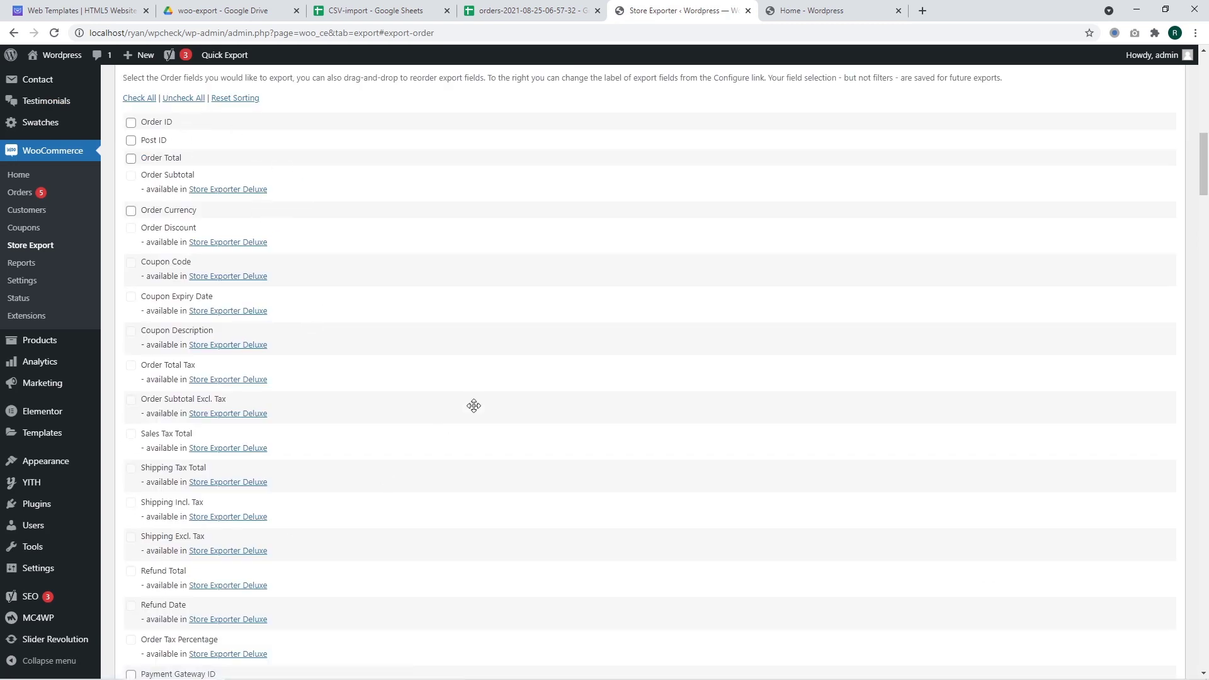
scroll(436, 261, down, 3)
scroll(436, 261, down, 2)
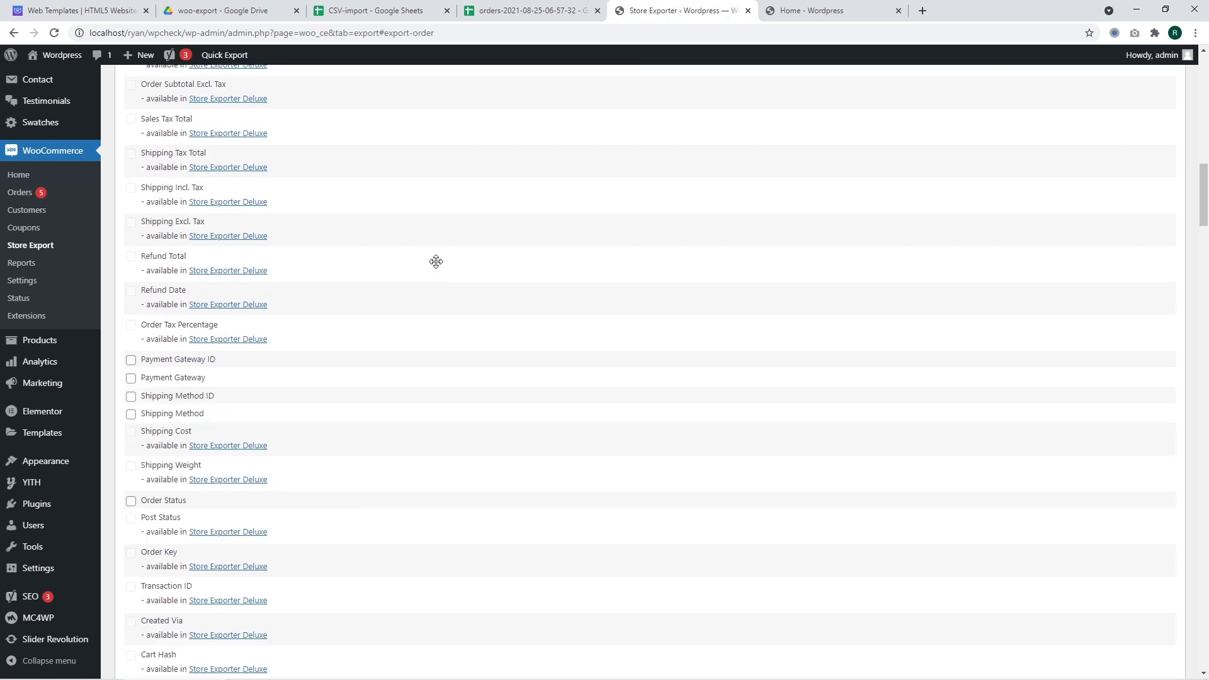
scroll(436, 262, up, 5)
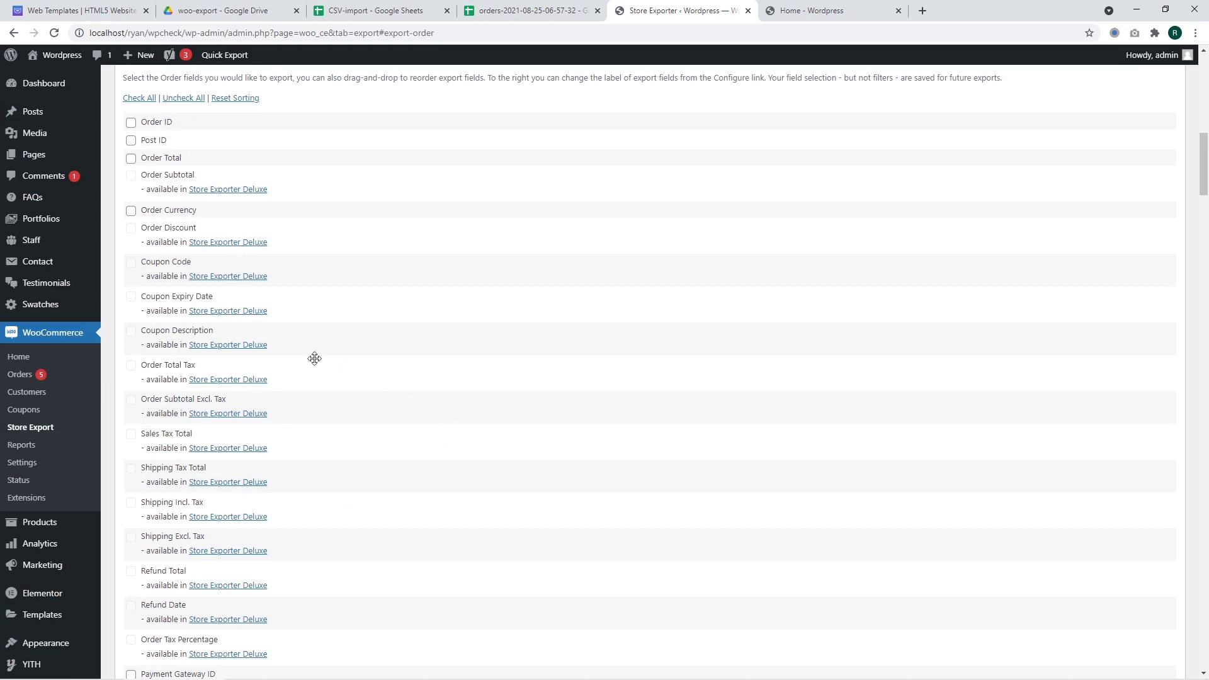
scroll(319, 362, down, 4)
scroll(319, 364, up, 6)
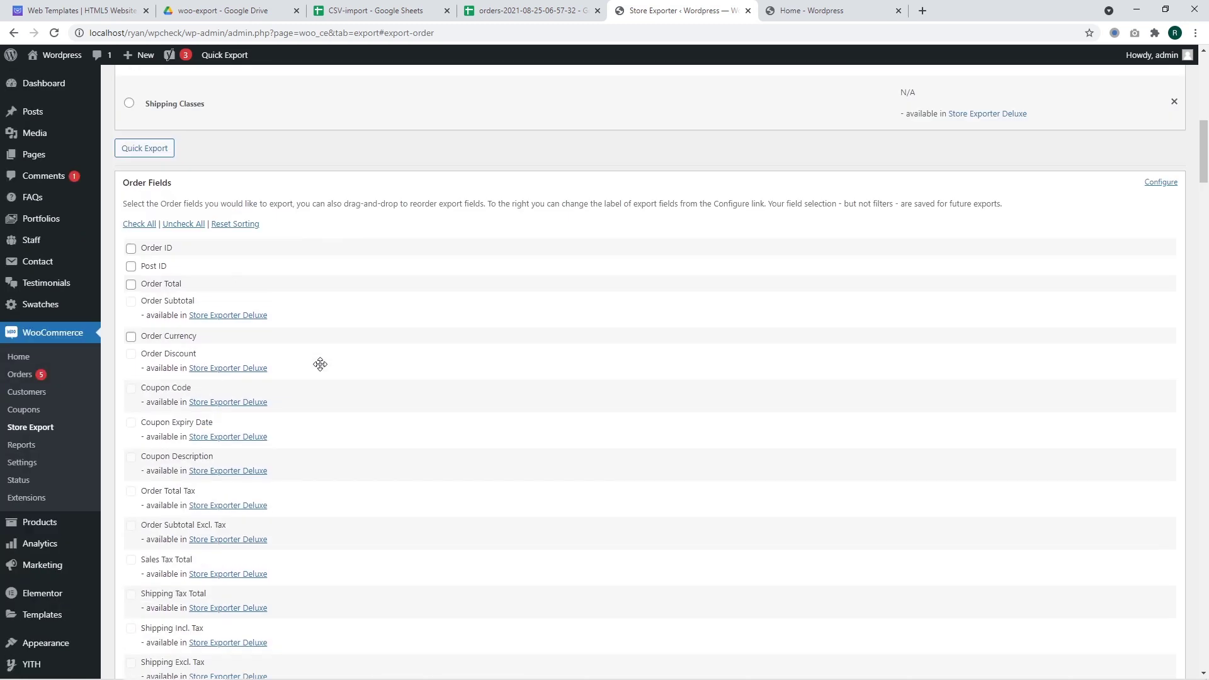
scroll(320, 364, down, 3)
scroll(225, 263, up, 3)
click(137, 226)
Review the order field list, from payment and shipping methods through billing details to order items.
scroll(396, 281, down, 5)
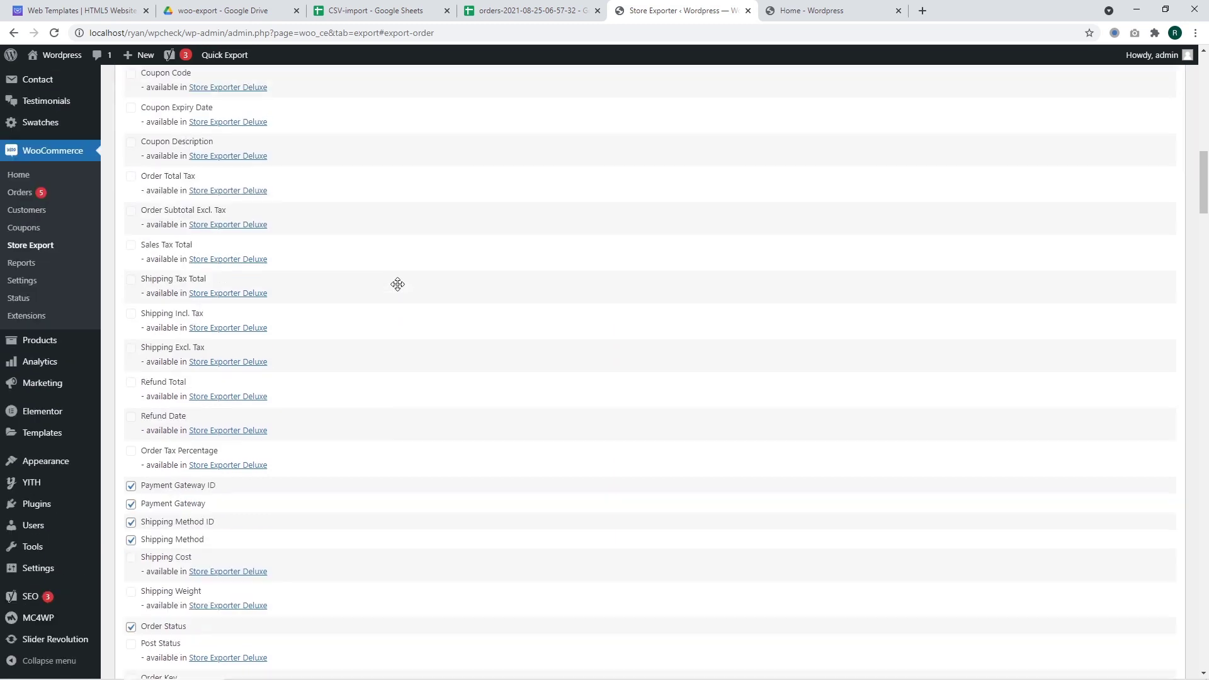
scroll(370, 278, down, 11)
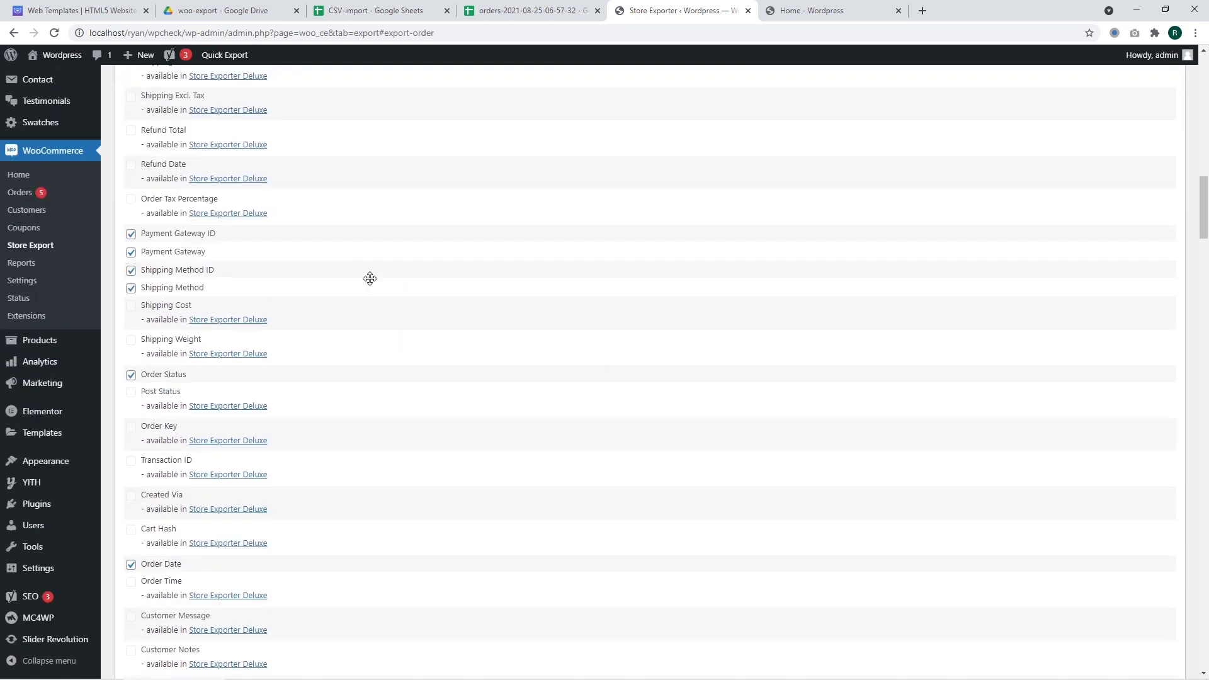
scroll(370, 278, down, 1)
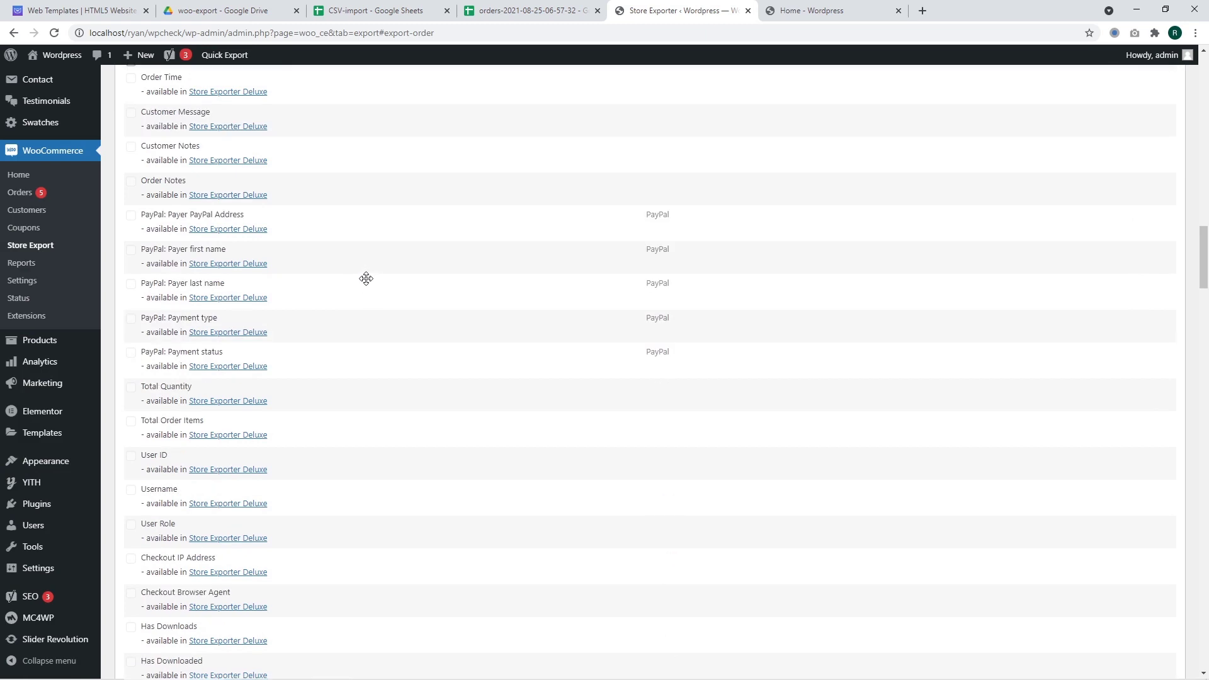
scroll(366, 278, down, 2)
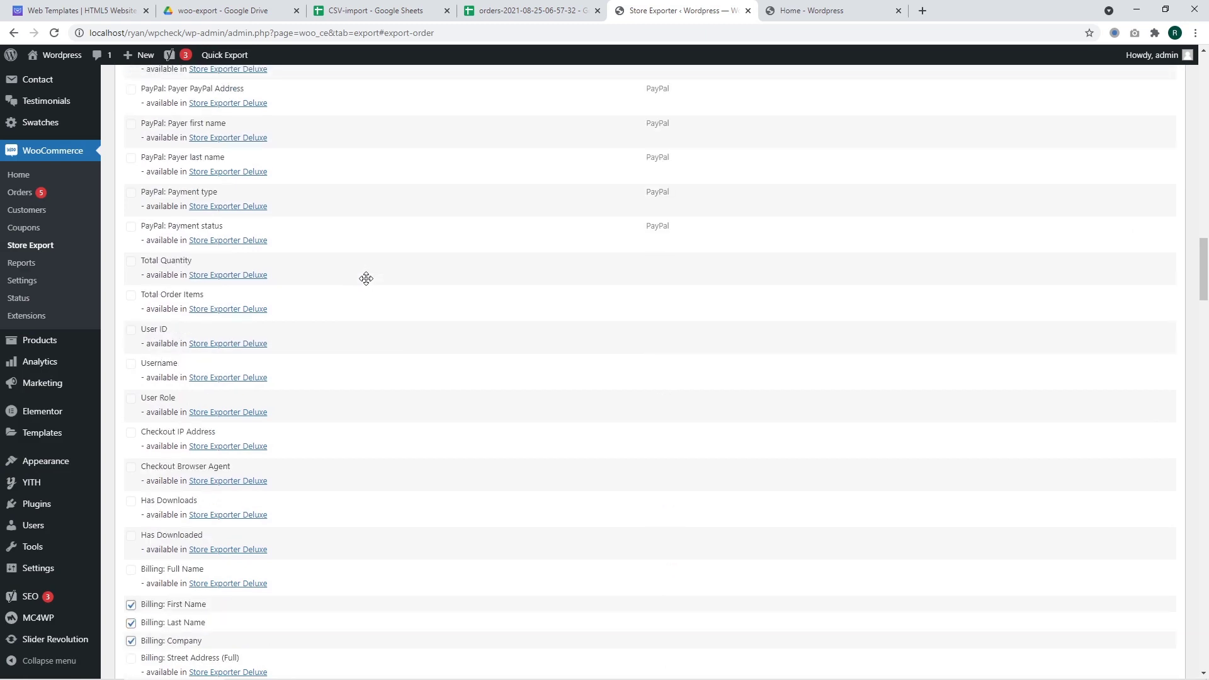
scroll(366, 278, down, 12)
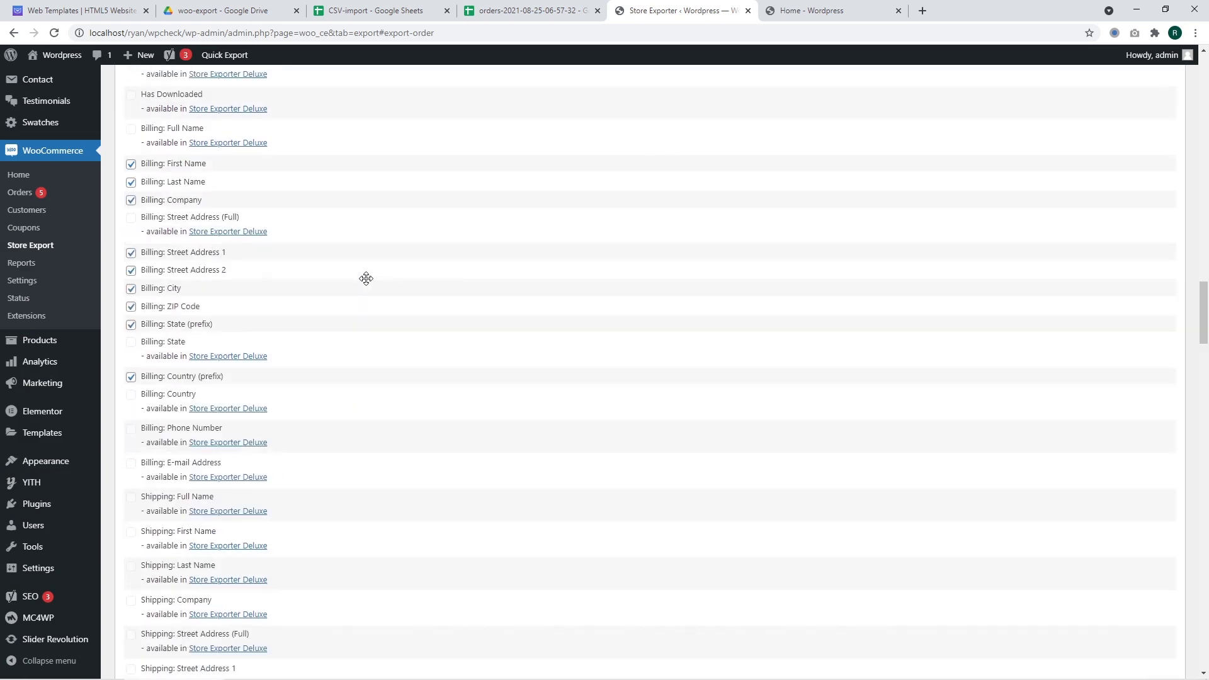
scroll(366, 278, down, 20)
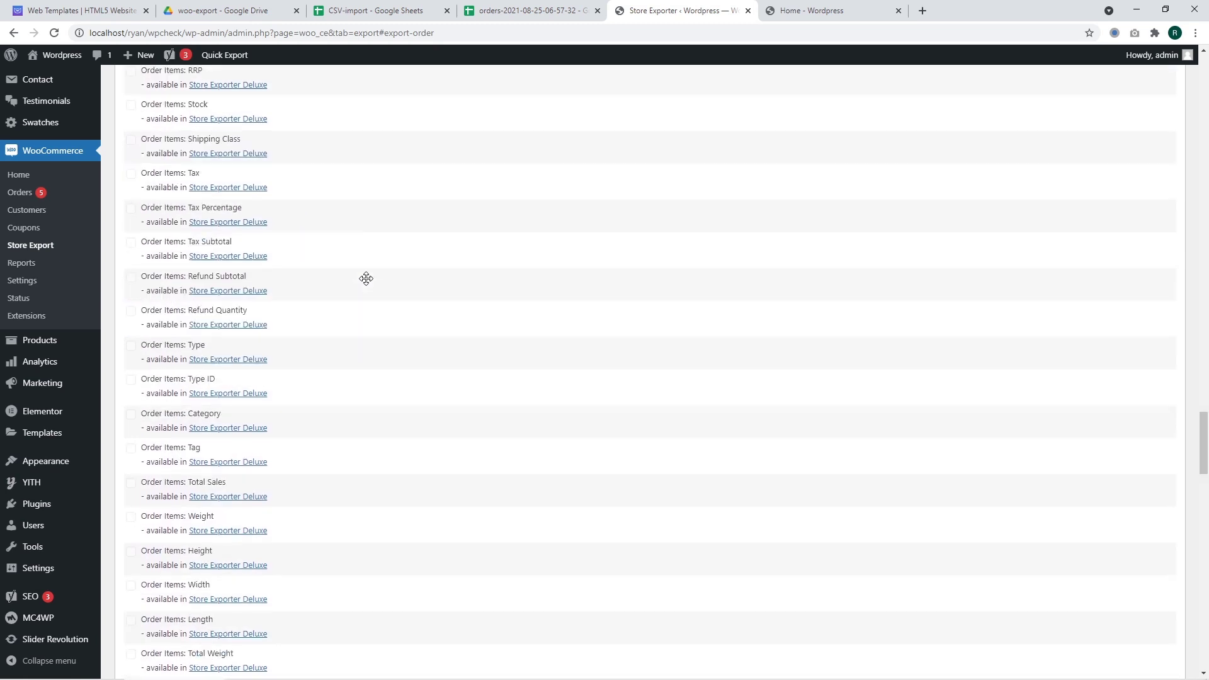
scroll(364, 280, up, 5)
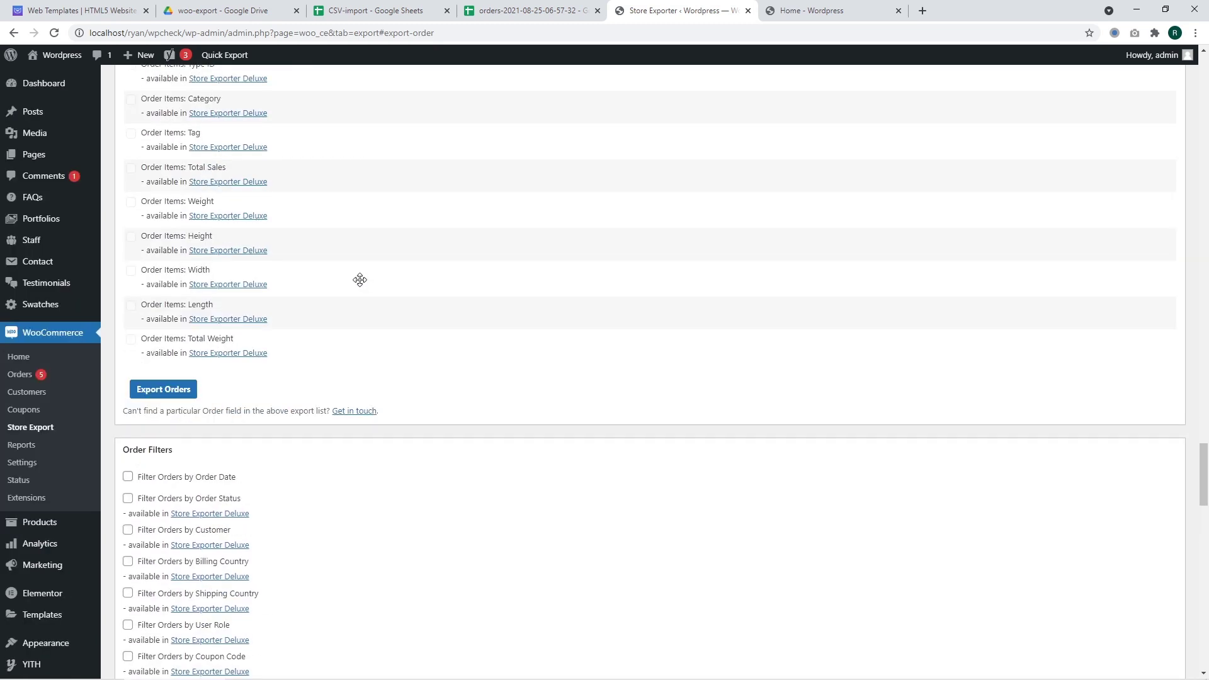
Examine the order filters, temporarily enabling the order date filter to view its date range options.
scroll(357, 280, down, 1)
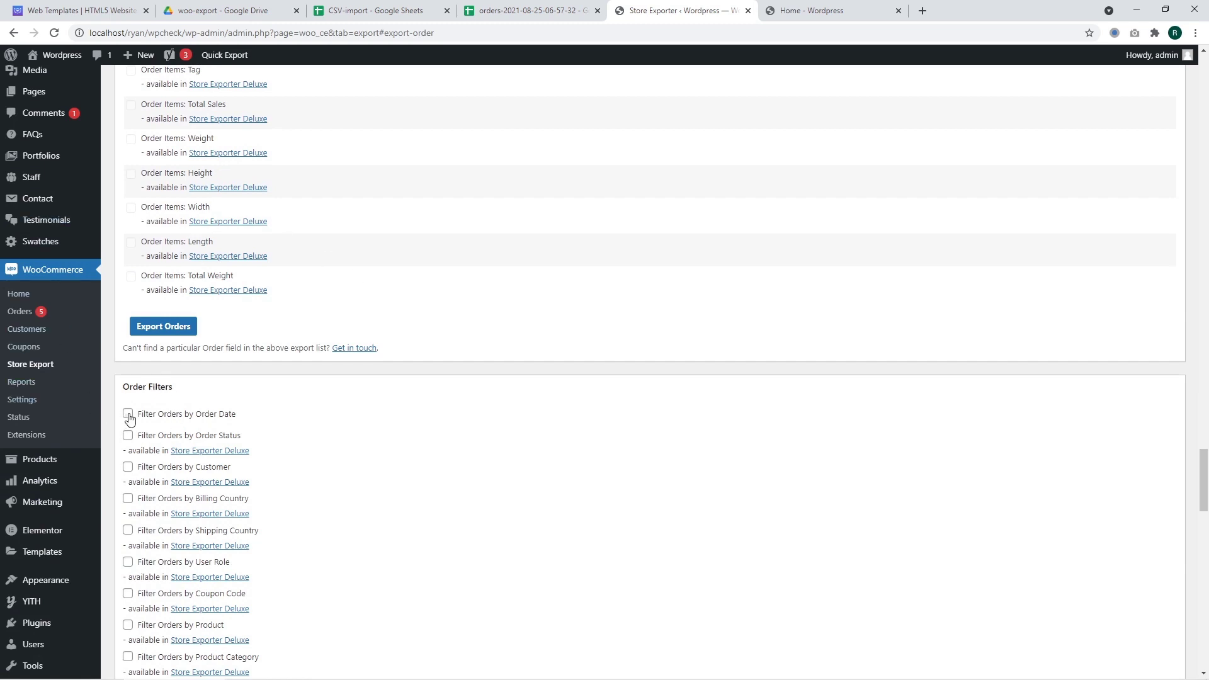
scroll(221, 418, down, 1)
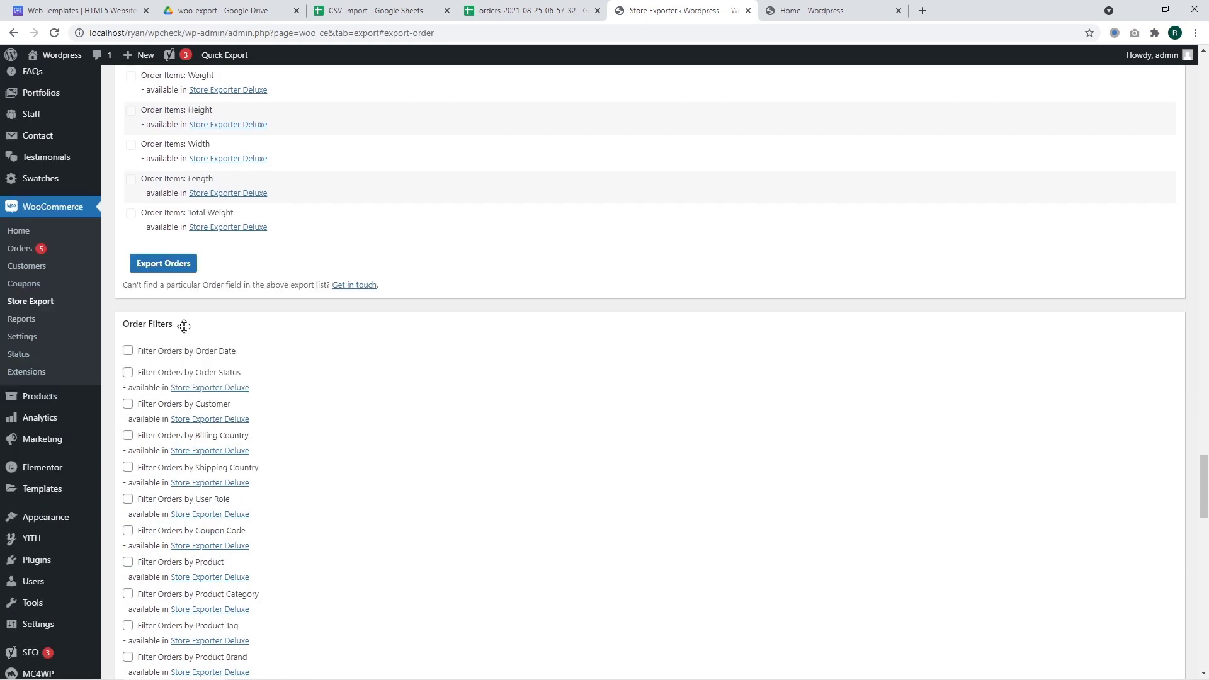
click(127, 352)
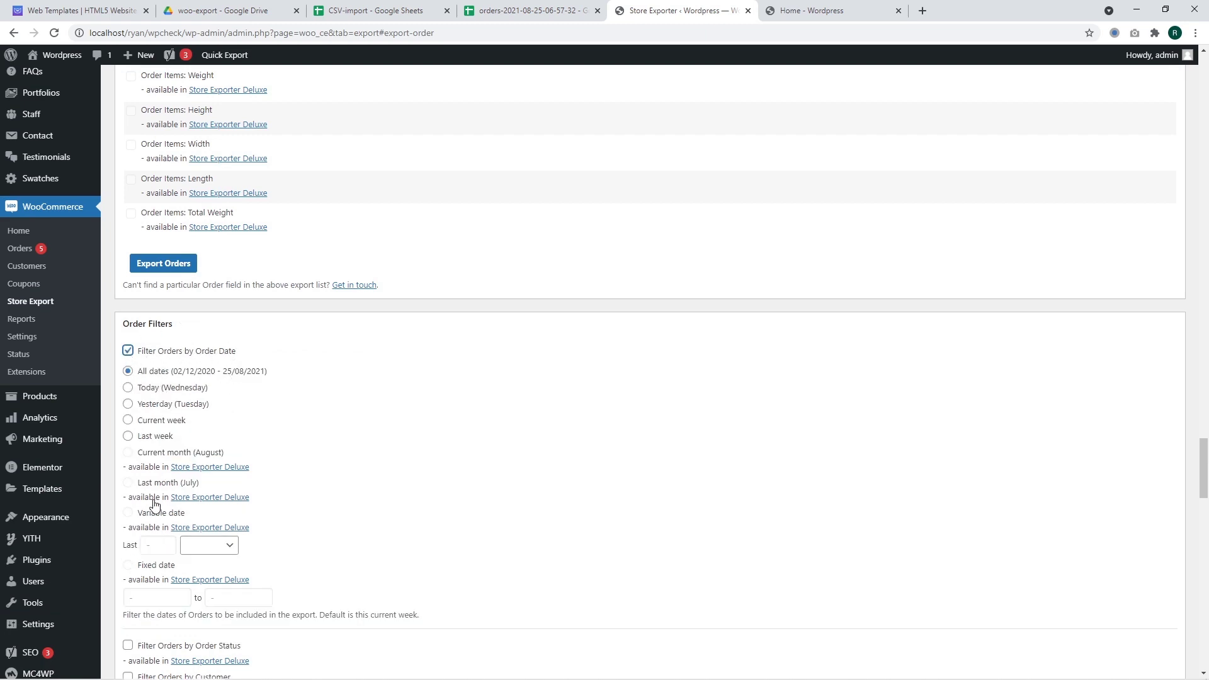
click(127, 351)
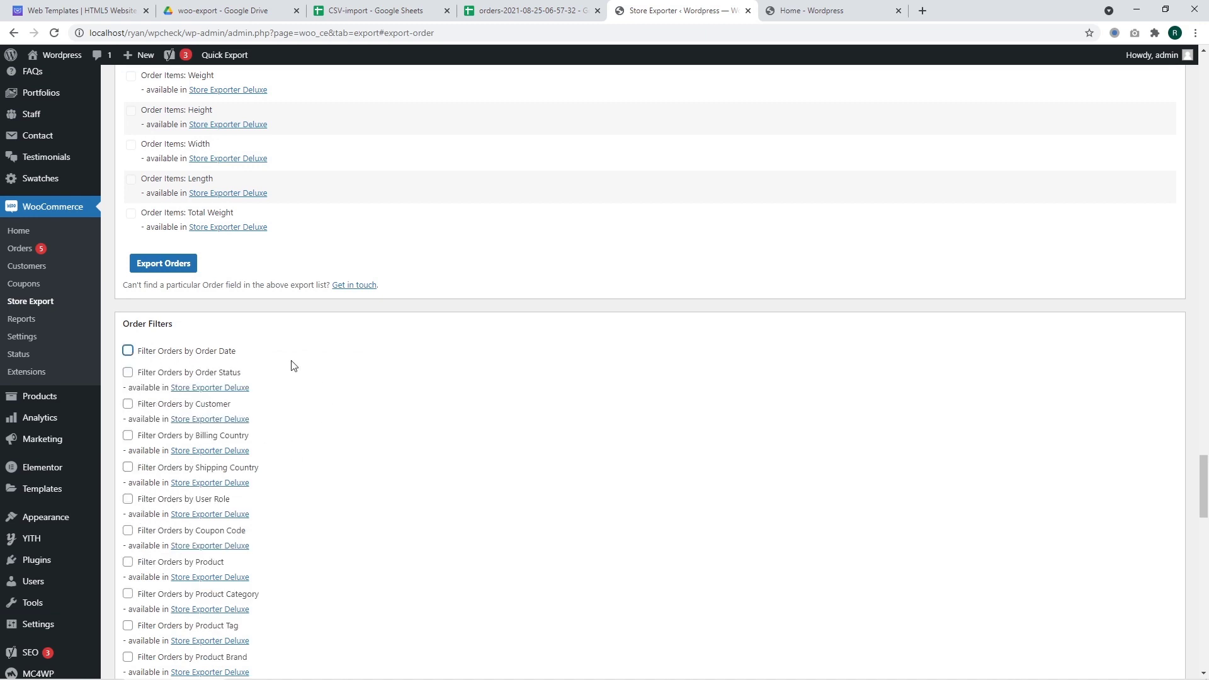
scroll(218, 470, down, 5)
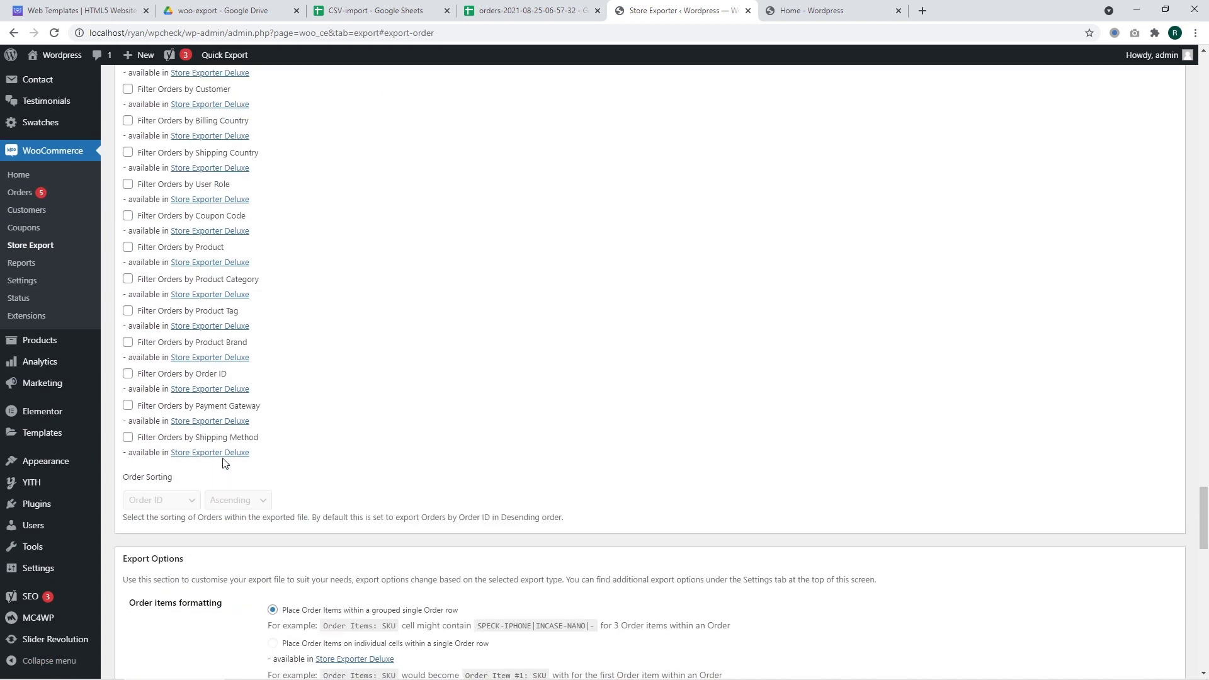
Export the orders with the selected fields as a CSV file.
scroll(206, 432, up, 5)
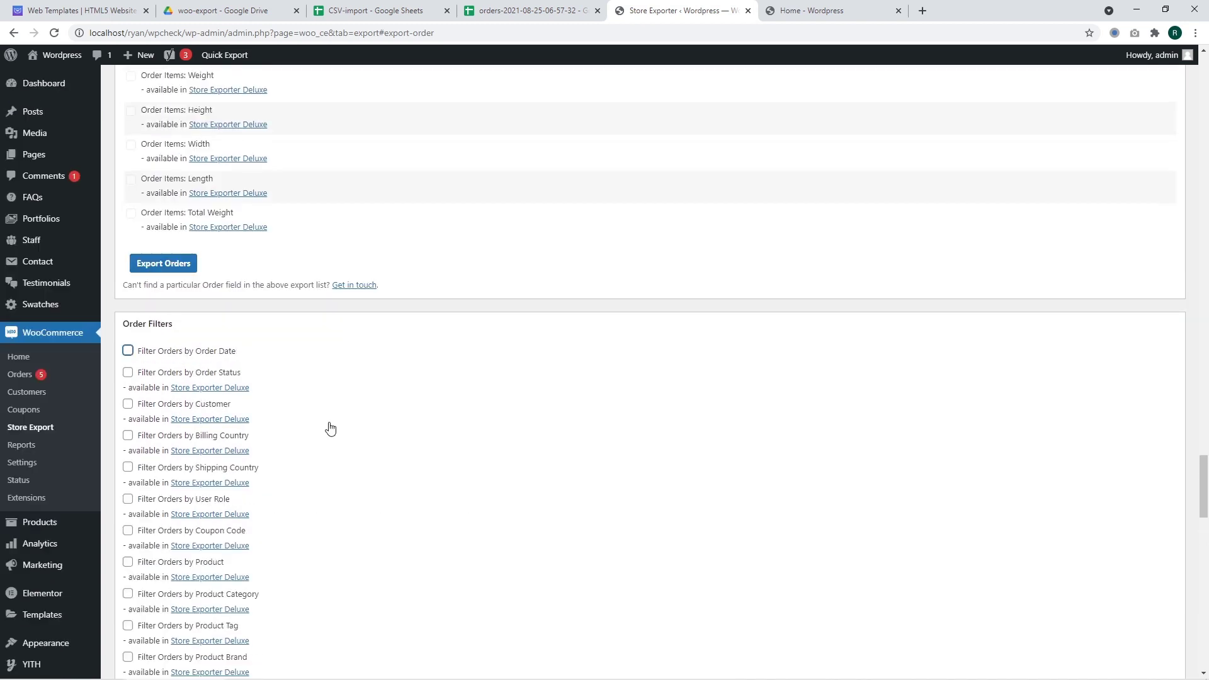
scroll(330, 428, up, 4)
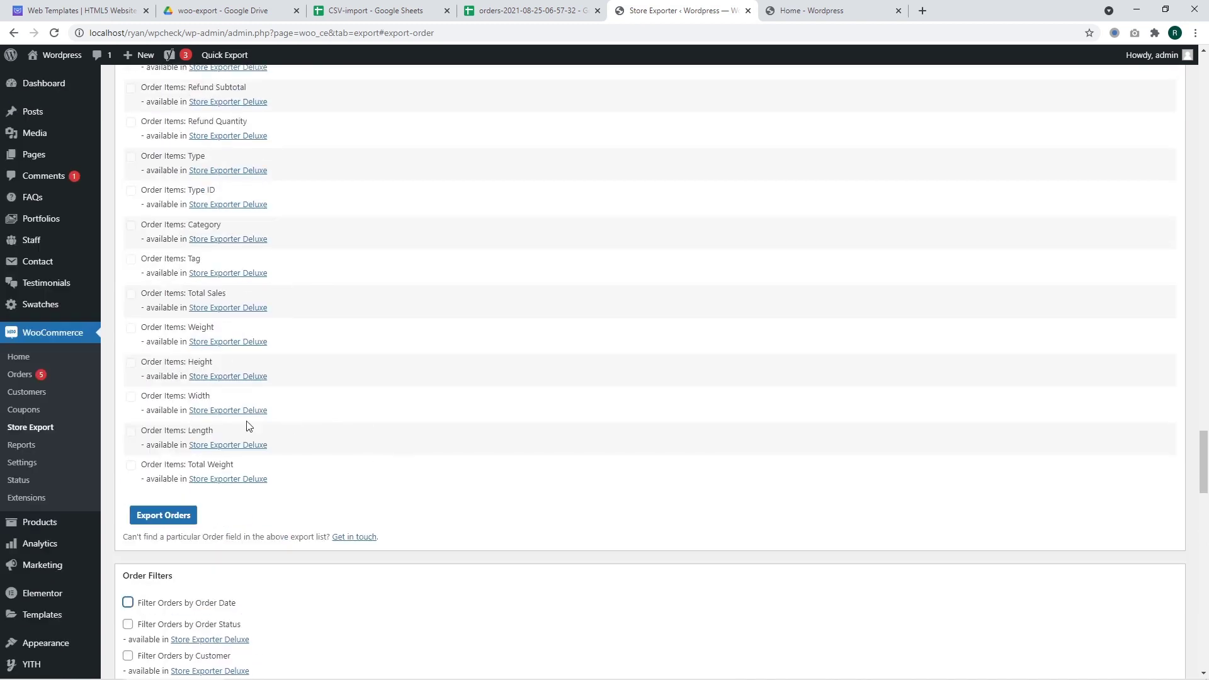
click(177, 521)
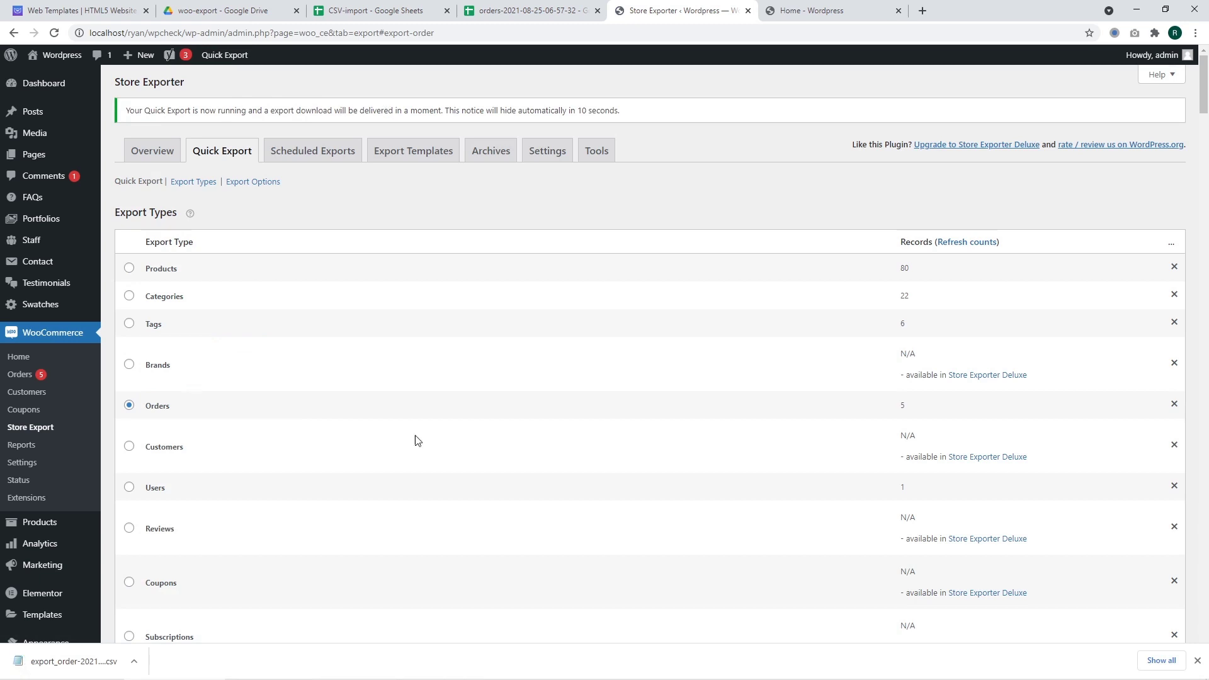
Switch to the CSV-import spreadsheet in Google Sheets and upload export_order-2021_08_25-07_03_53-66528820.csv from the Downloads folder for import.
click(422, 7)
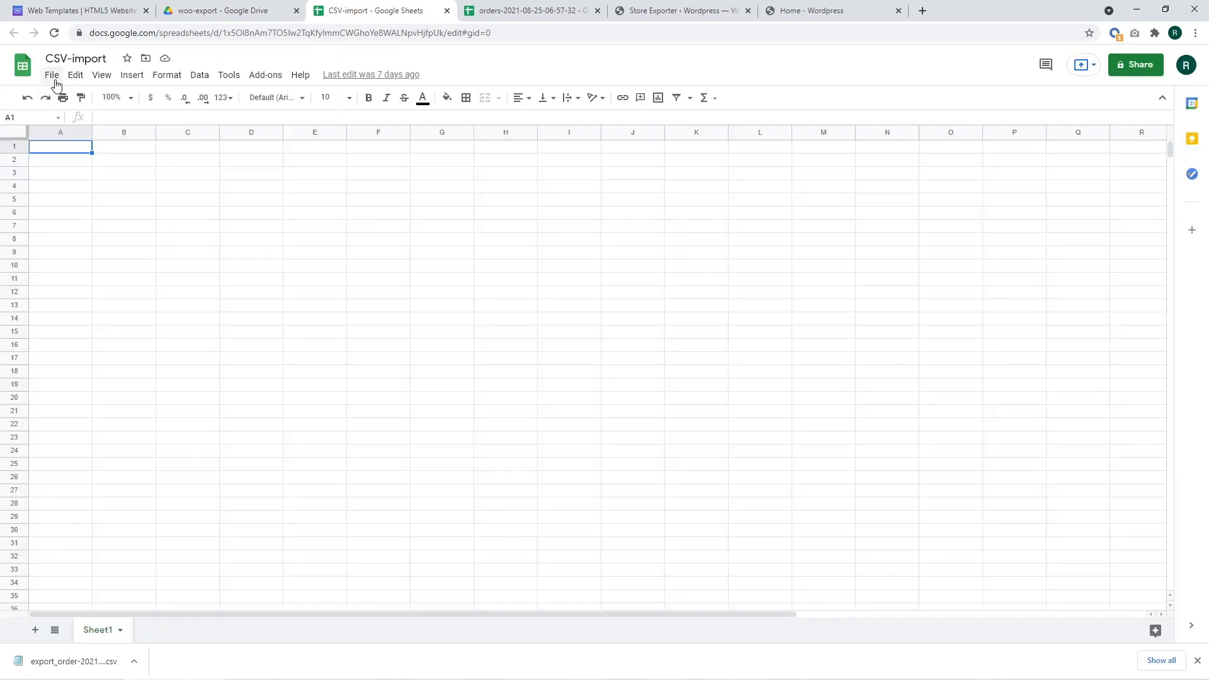
click(52, 74)
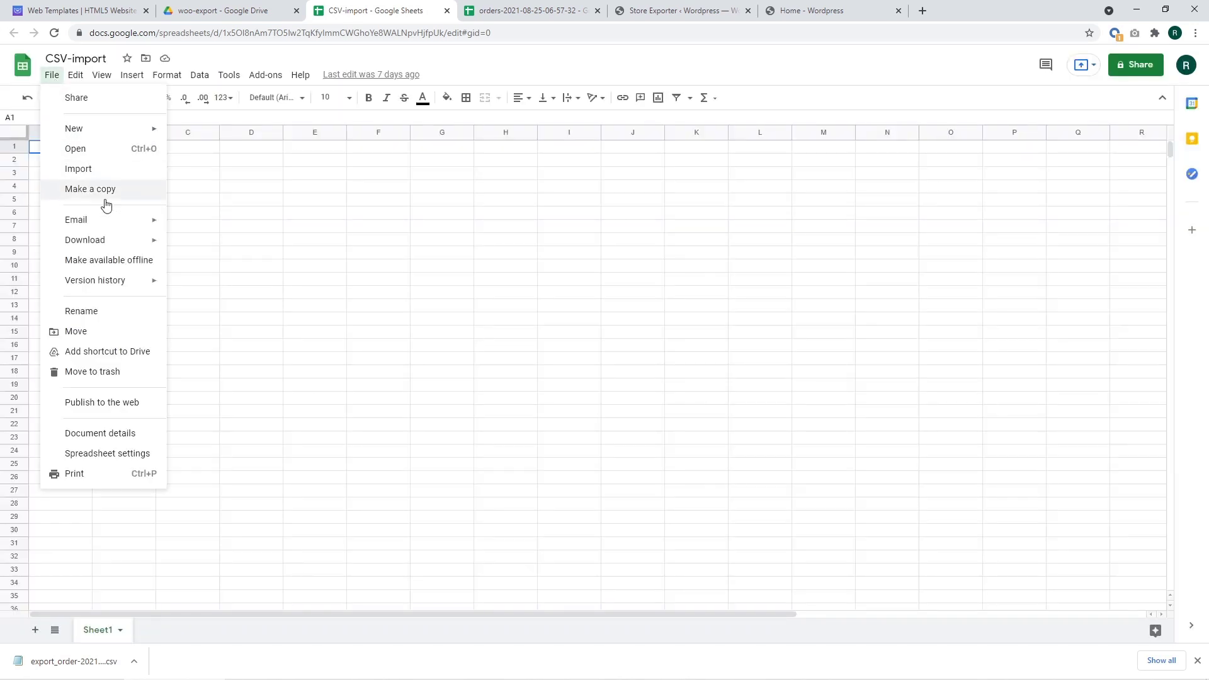
click(109, 170)
click(504, 190)
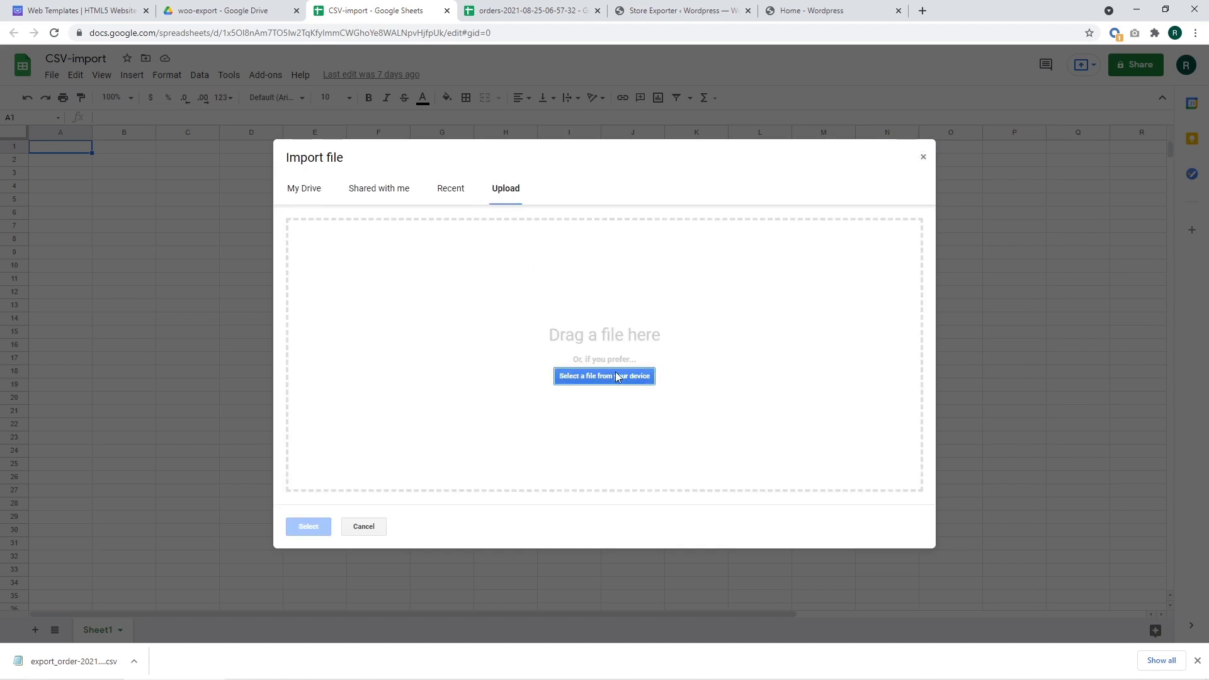
click(616, 374)
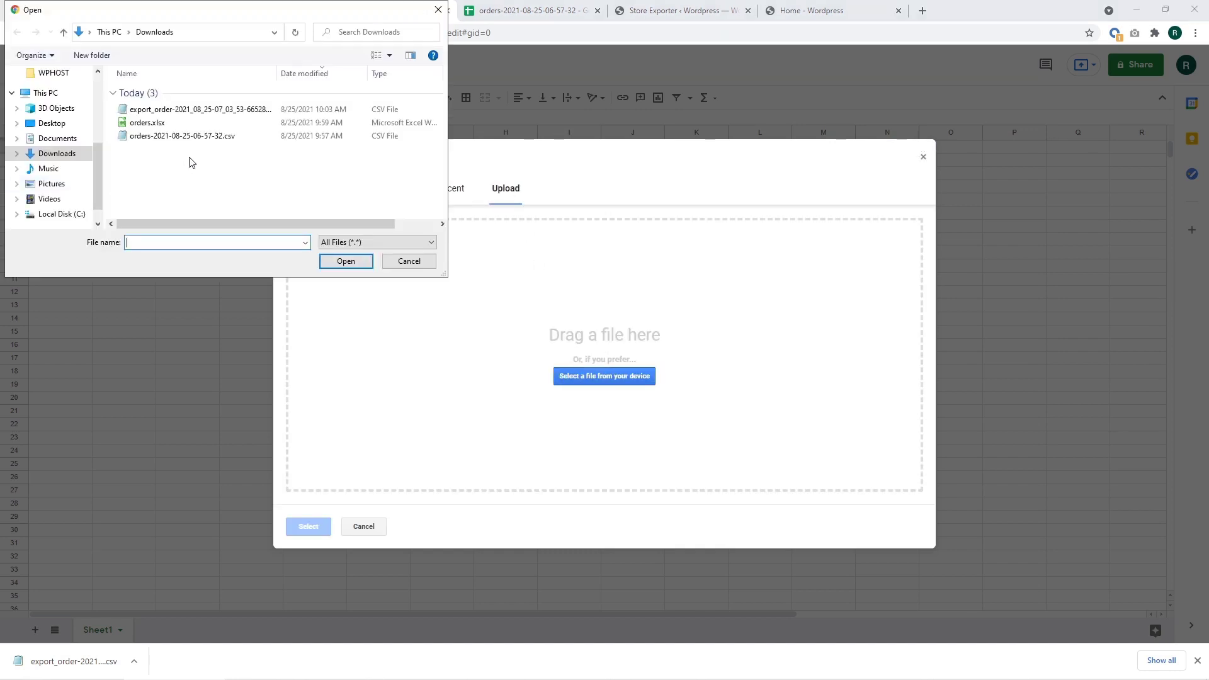
click(180, 111)
double_click(179, 111)
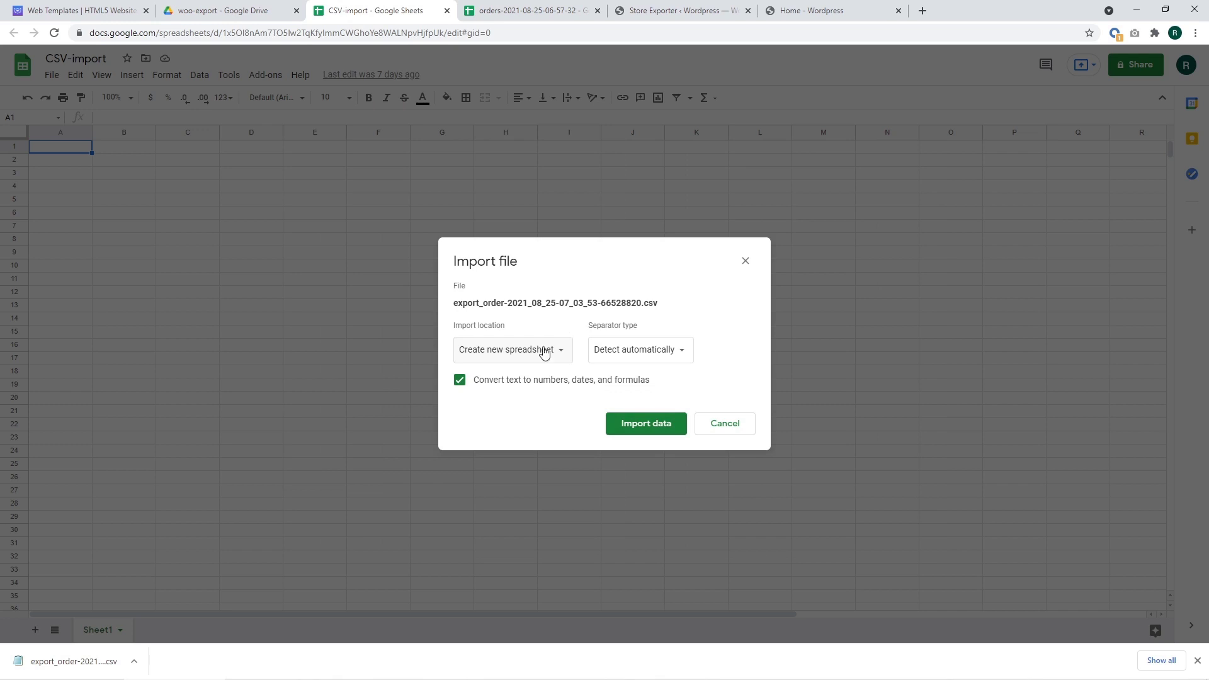
Import the CSV into a new spreadsheet without converting text to numbers, dates, and formulas, and open the imported file.
click(513, 381)
click(673, 428)
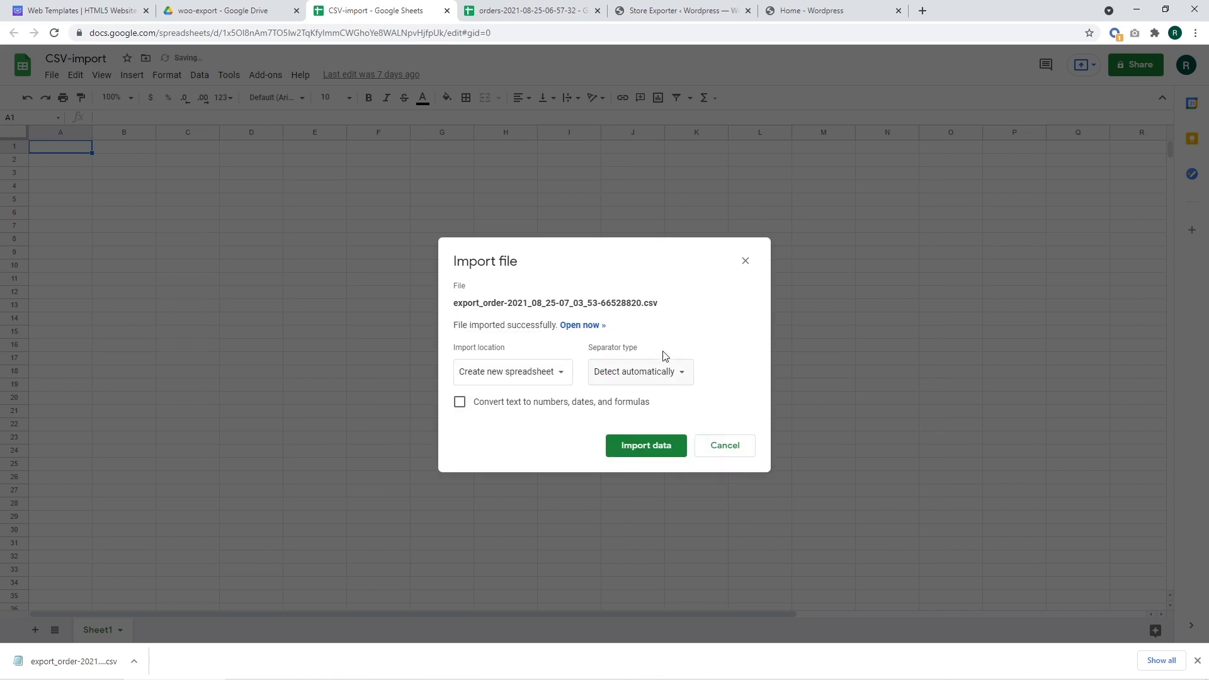
click(579, 326)
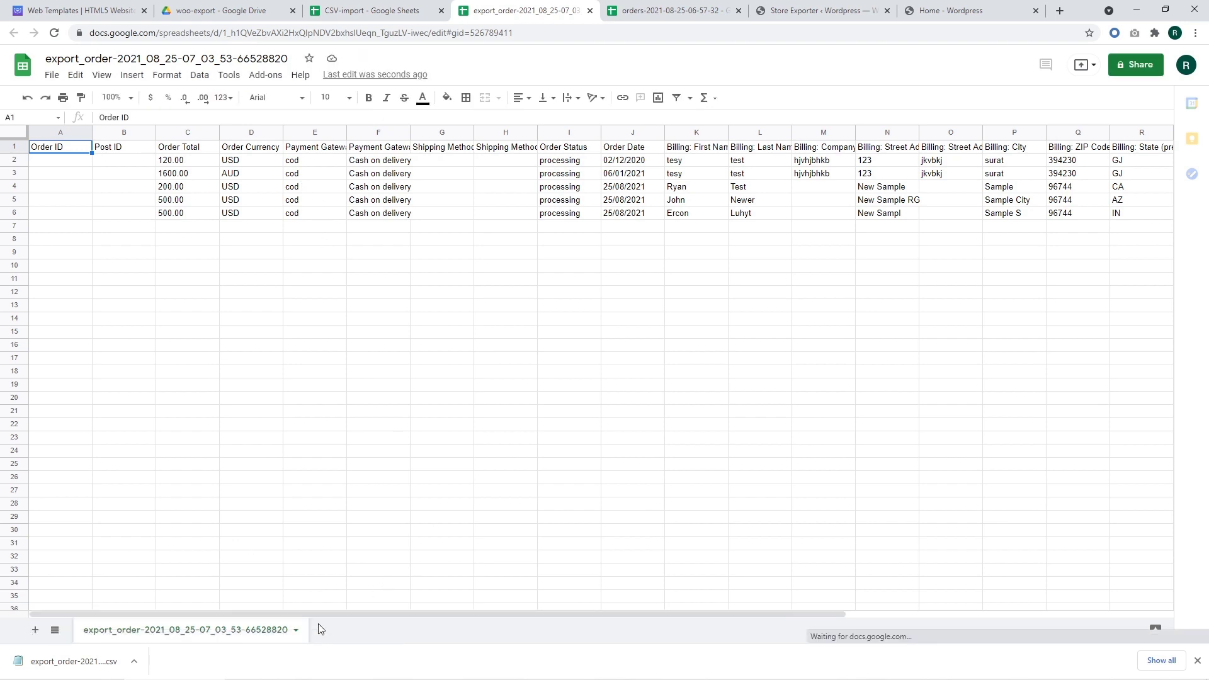
drag(687, 333, 233, 170)
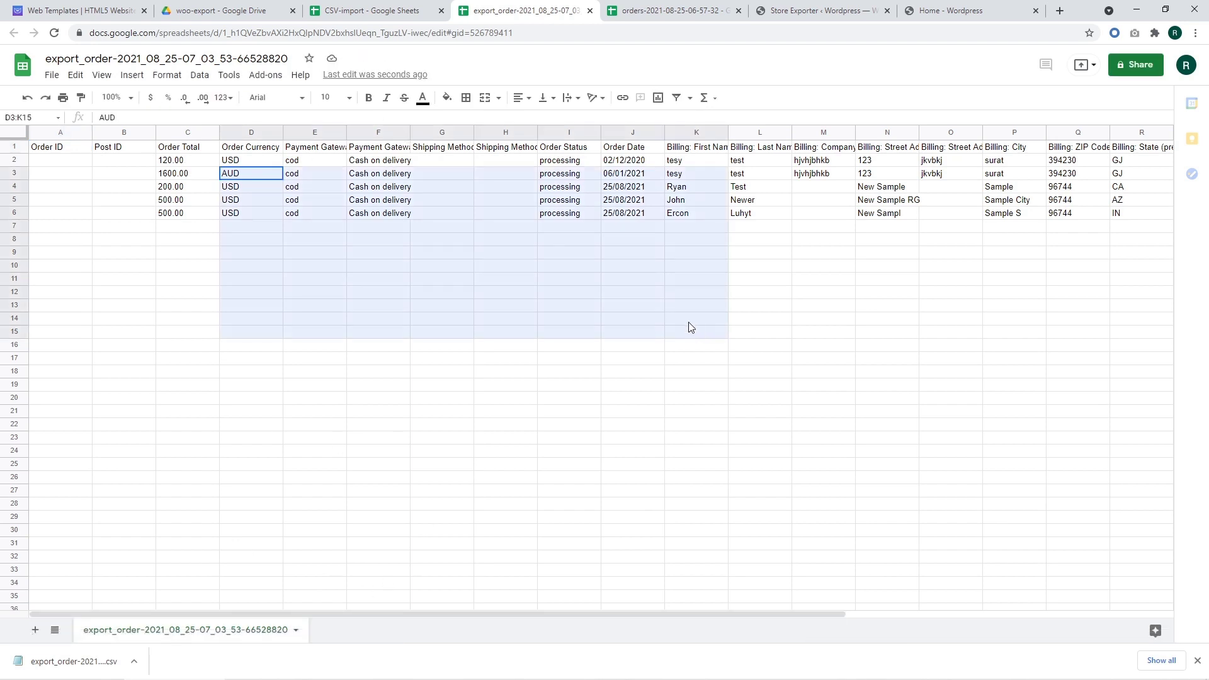
click(315, 266)
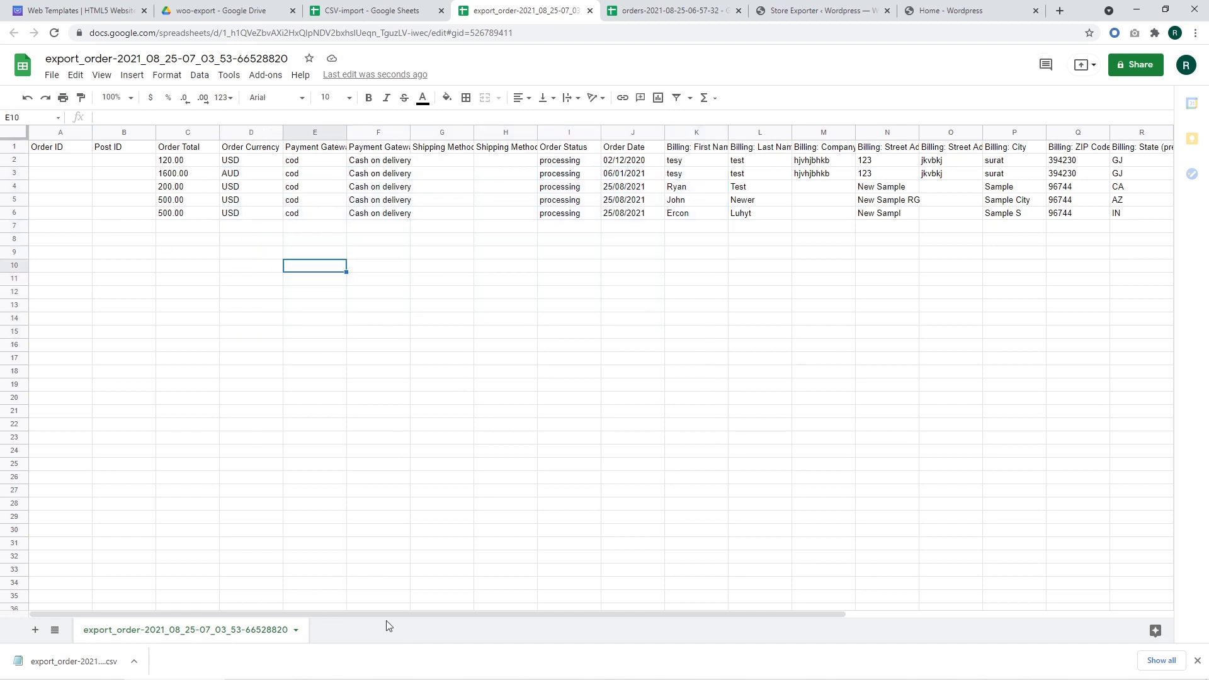
drag(386, 616, 443, 616)
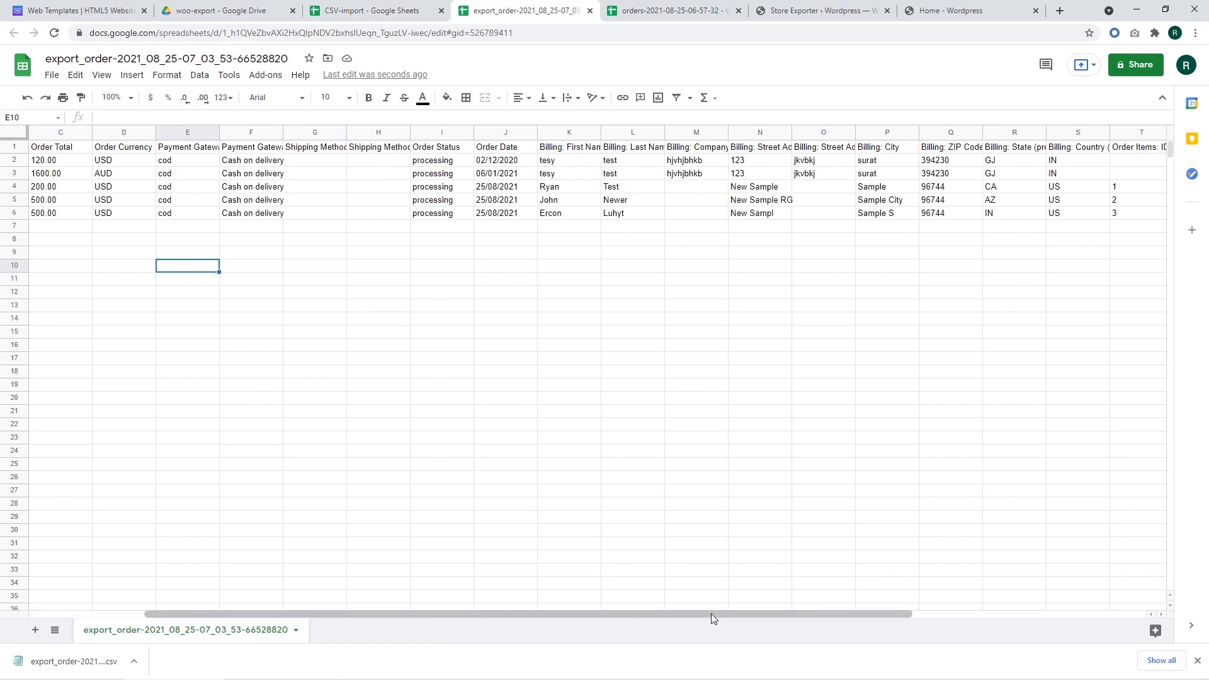
drag(712, 614, 908, 614)
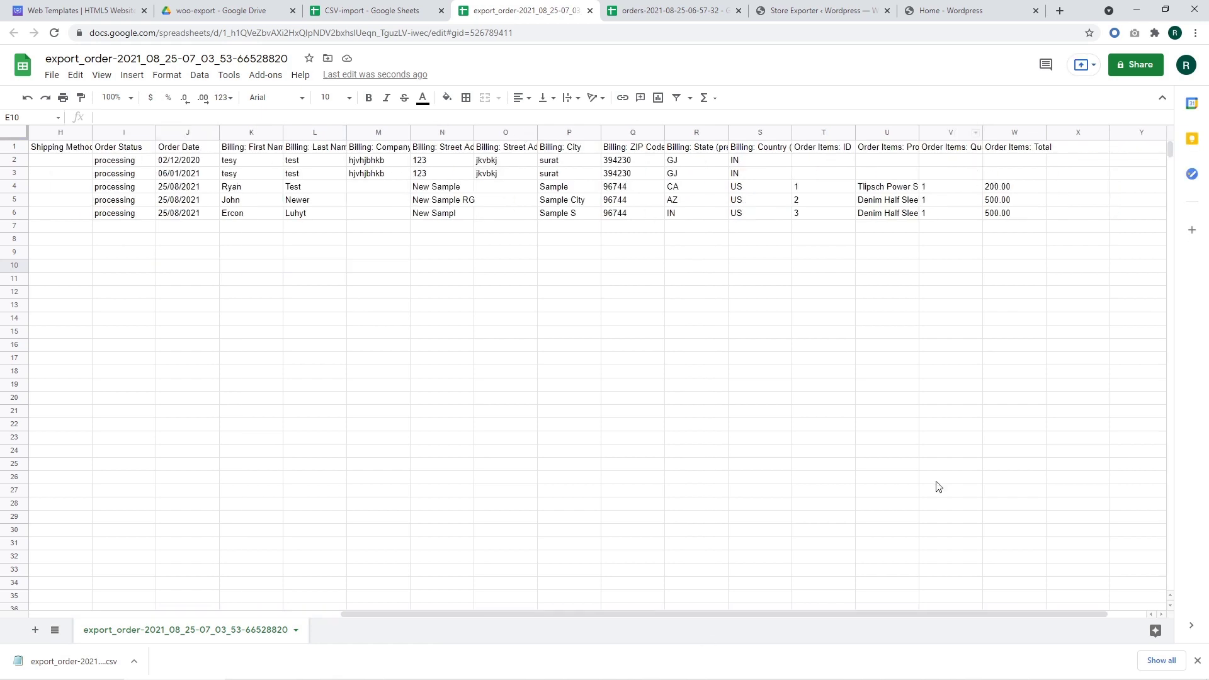
drag(914, 611, 473, 570)
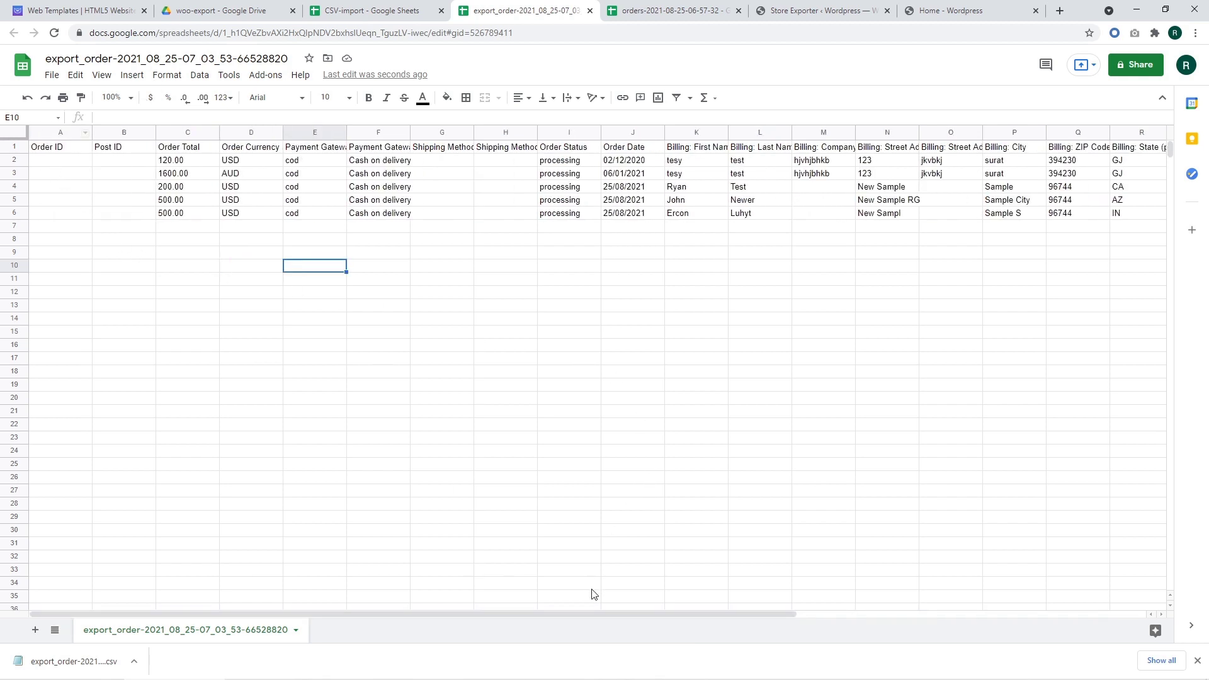
drag(598, 613, 862, 634)
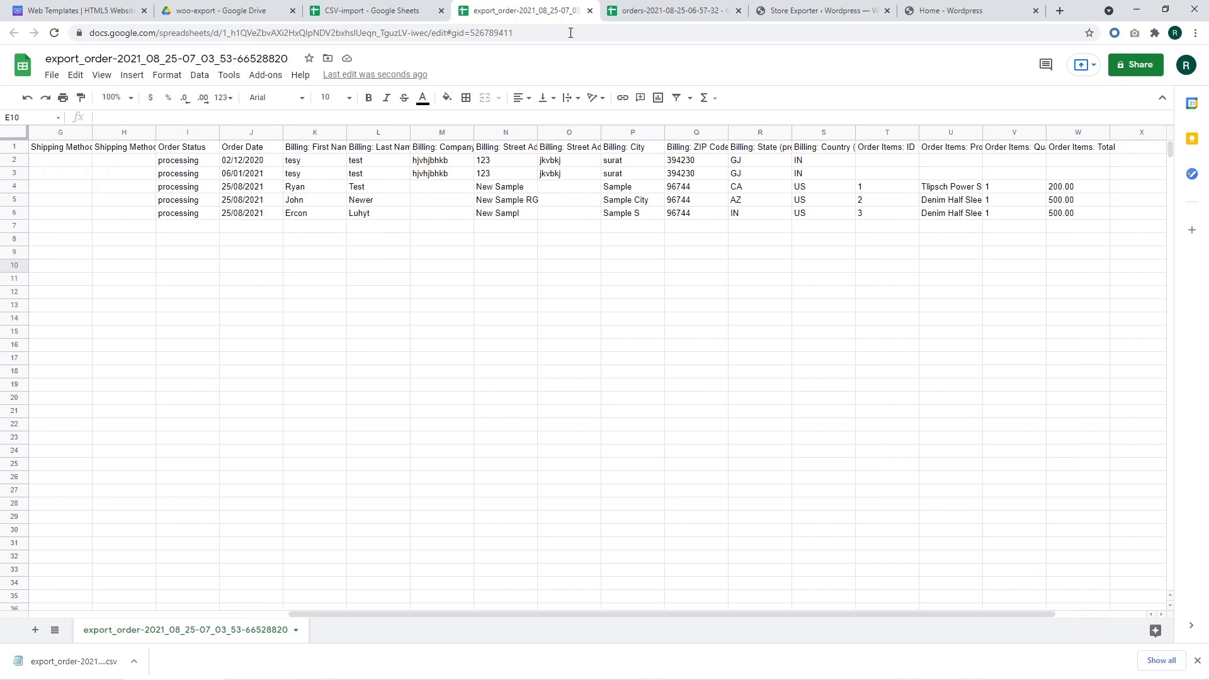
click(644, 6)
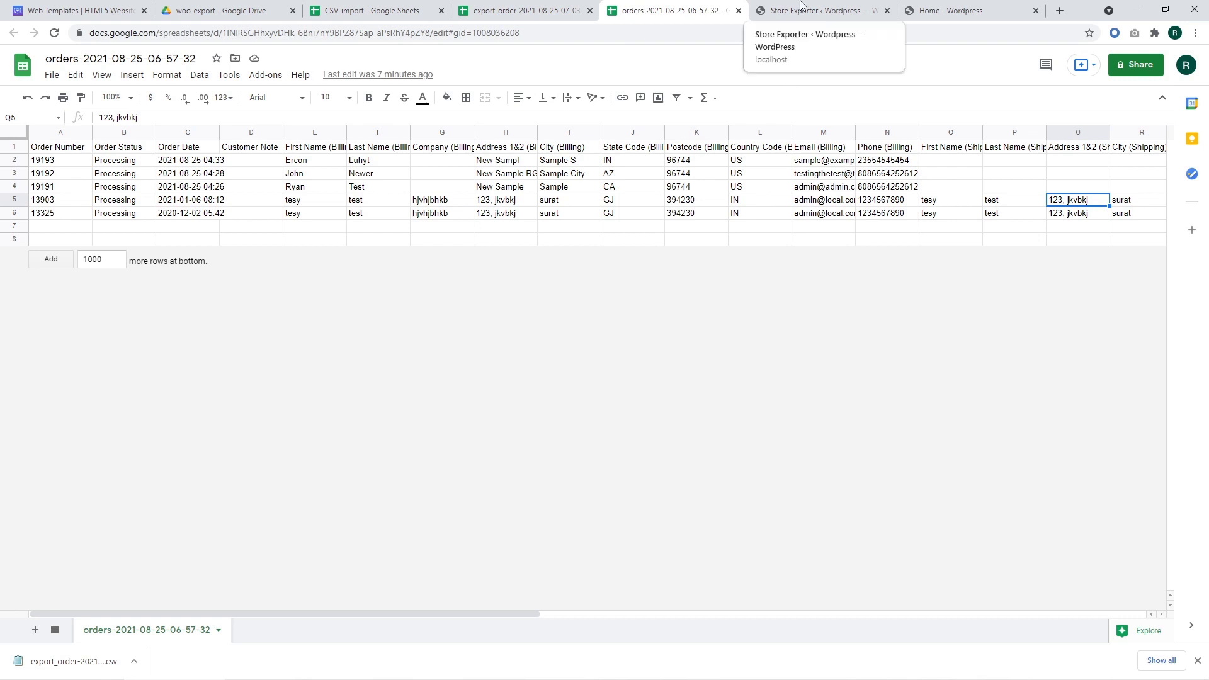
click(846, 8)
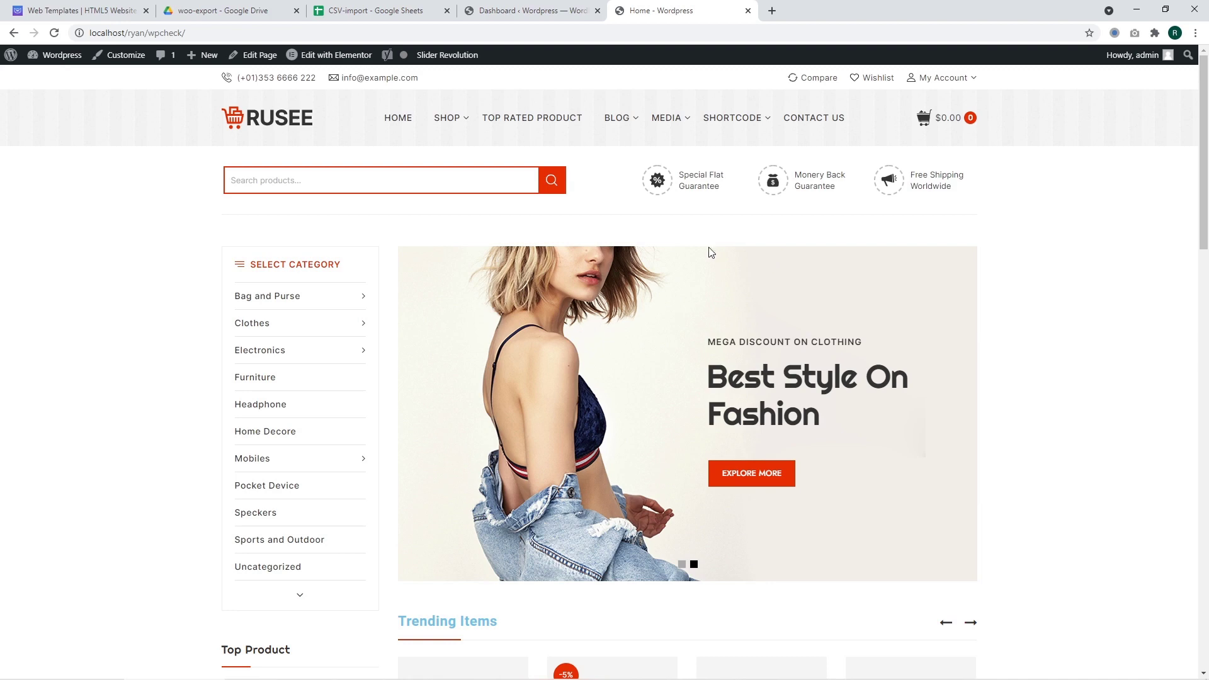
Switch to the TemplateMonster site, open its WooCommerce themes, and look through the monthly bestsellers and award-winning themes.
click(17, 7)
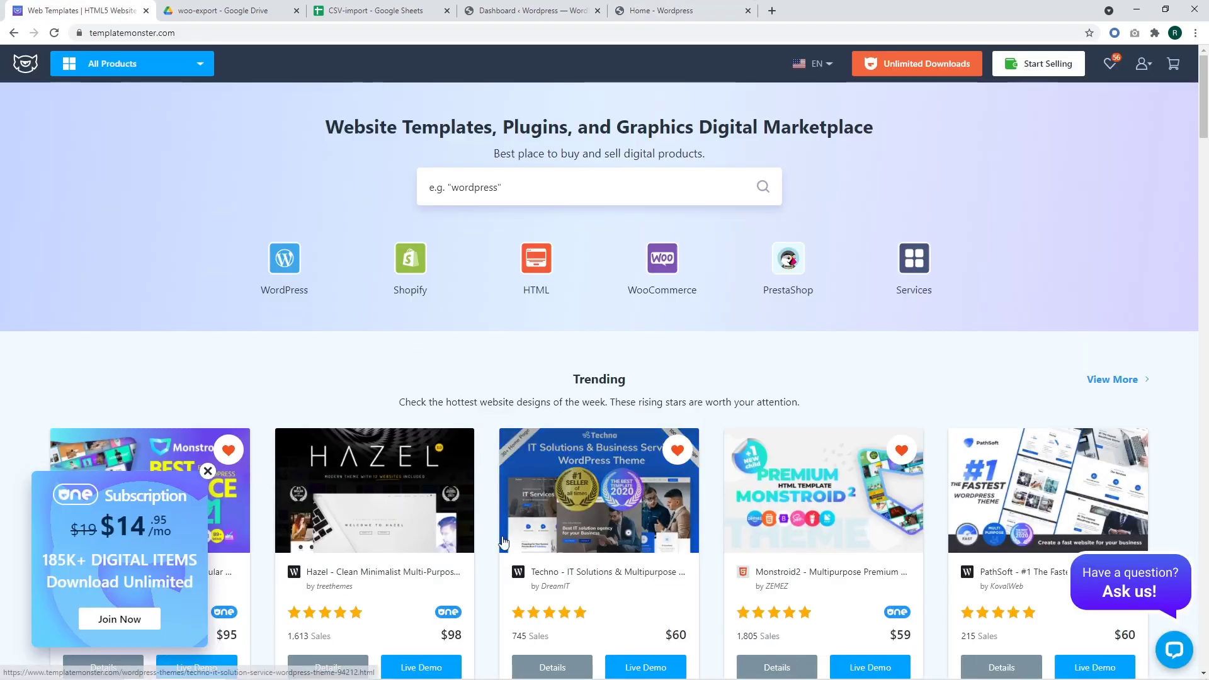
click(675, 270)
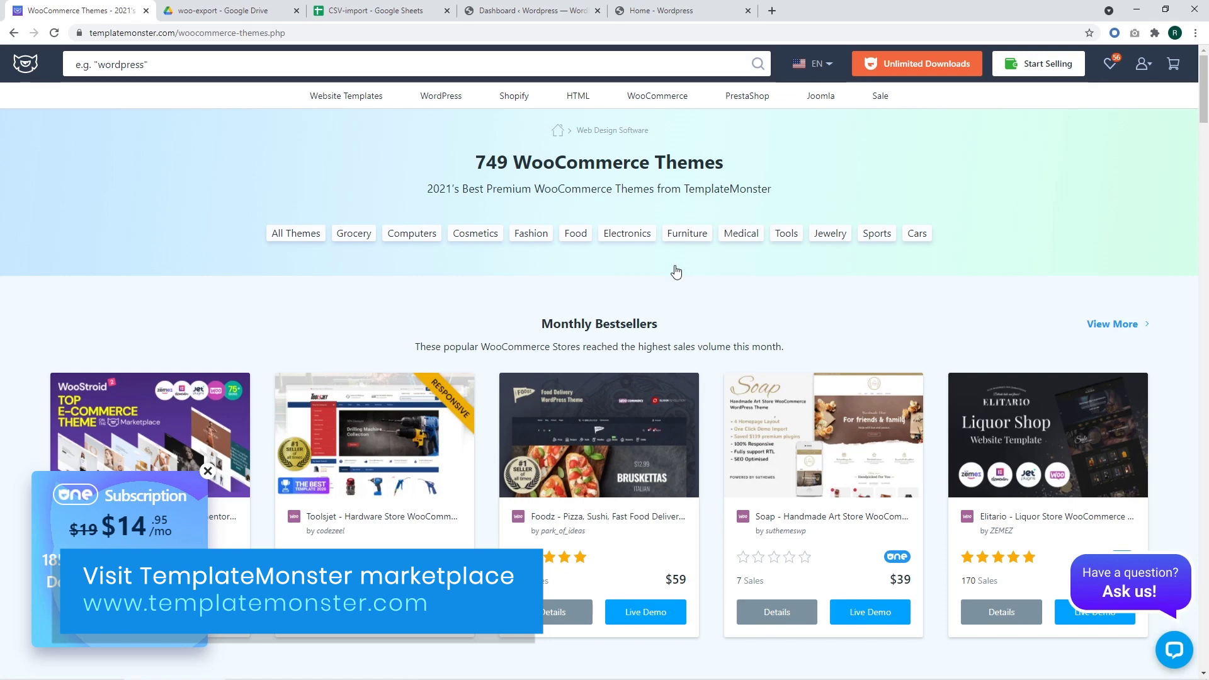
scroll(673, 280, down, 9)
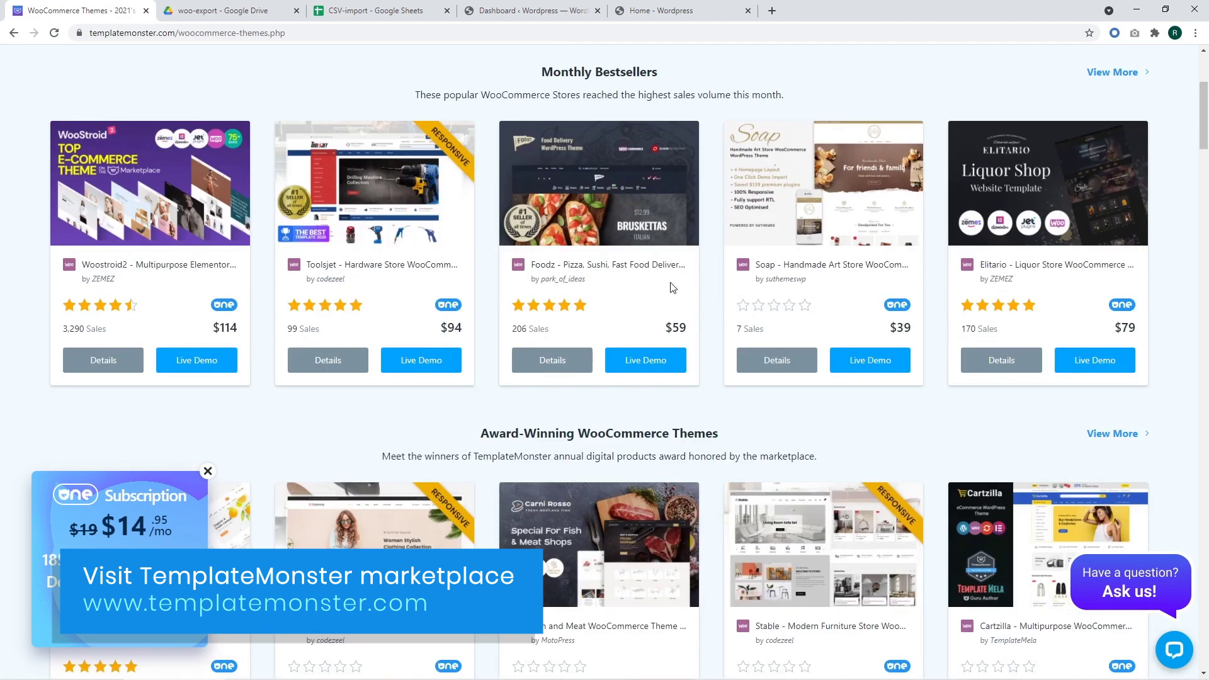